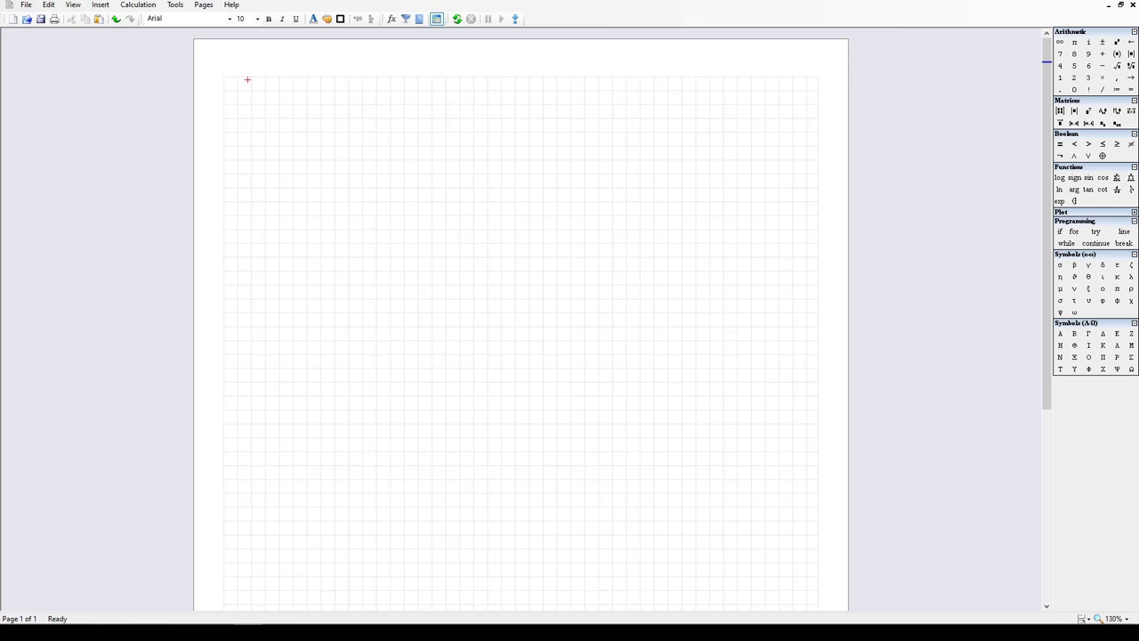
Step: Define y := x near the upper-left corner of the blank worksheet
left_click(233, 86)
type("y ")
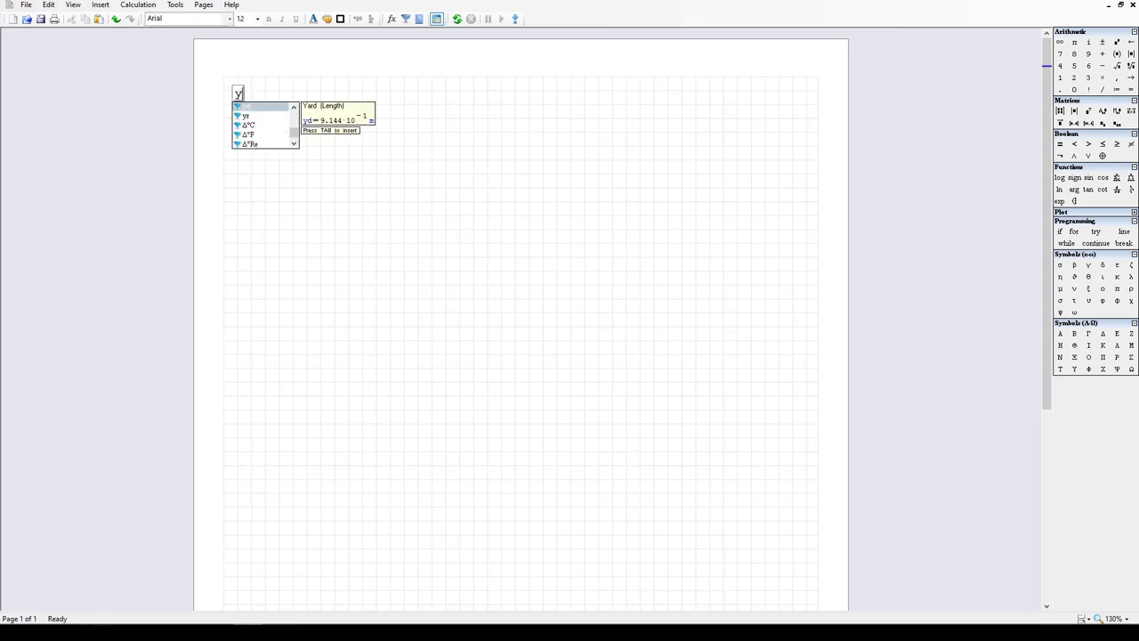
type(":= x")
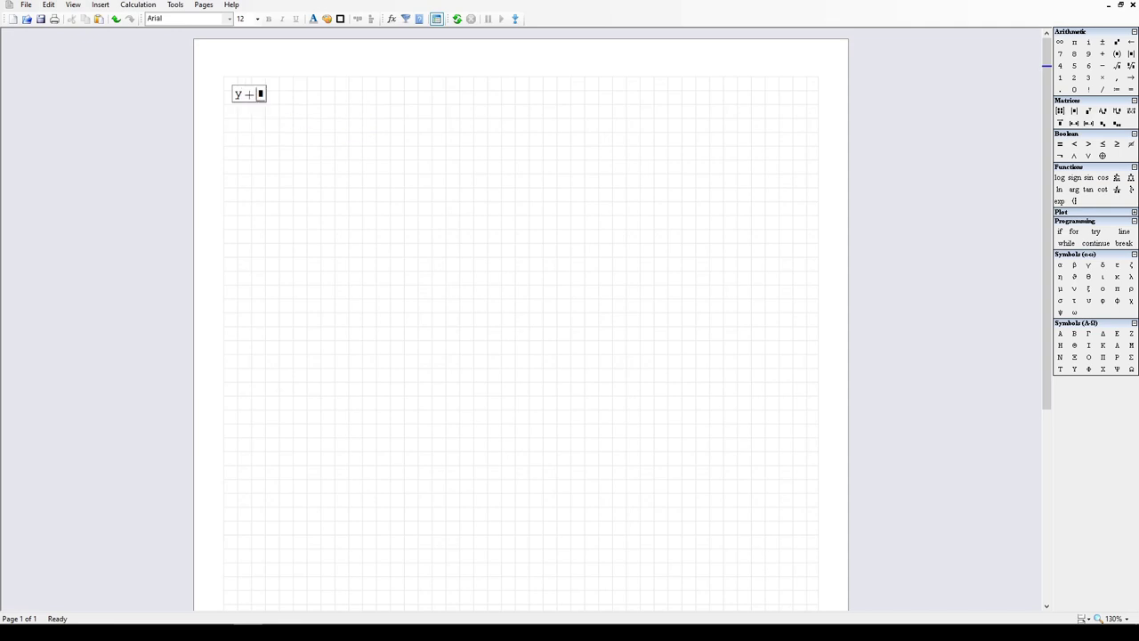
left_click(282, 190)
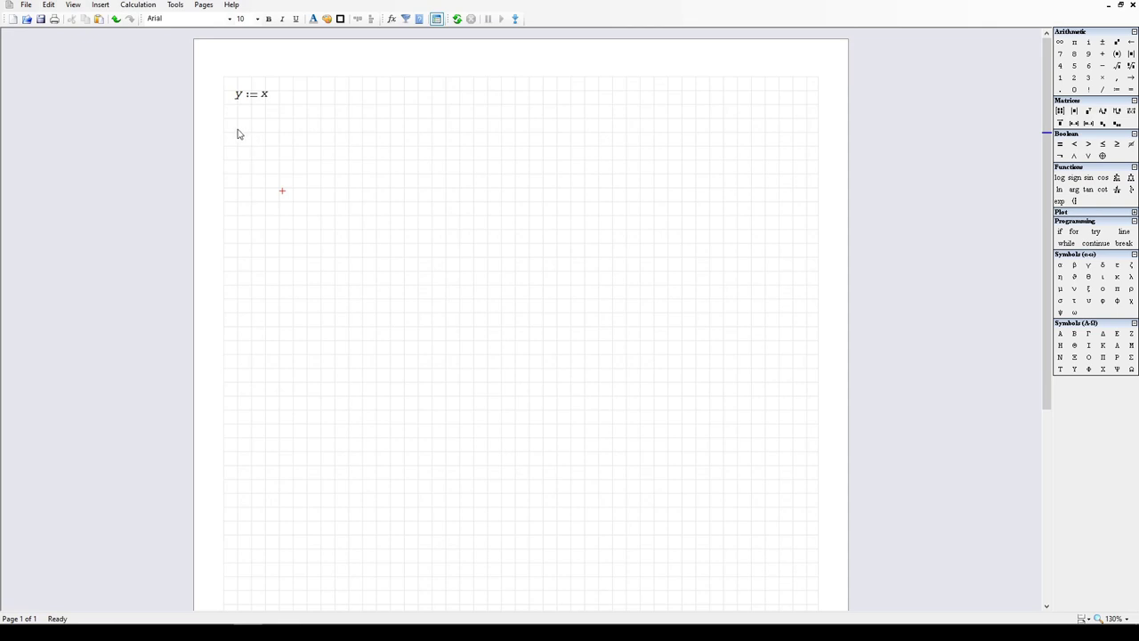
Step: Define x := 3 ft directly below the y definition
mouse_move(237, 99)
left_click(235, 129)
left_click(240, 115)
type("x")
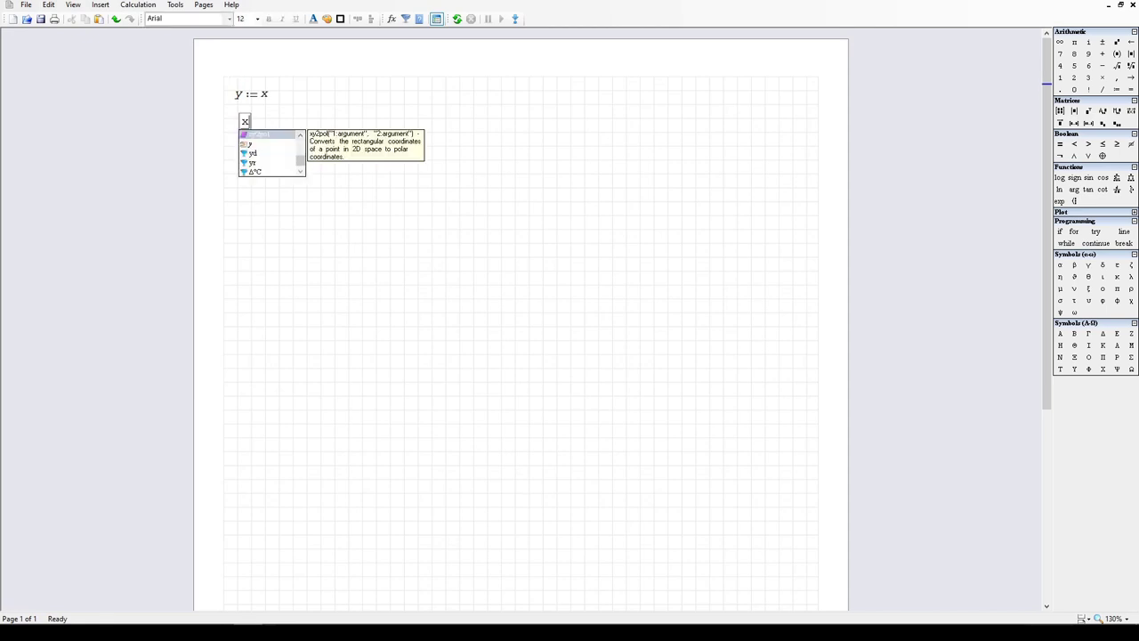
type(" := 3 ft")
key("Return")
left_click(241, 173)
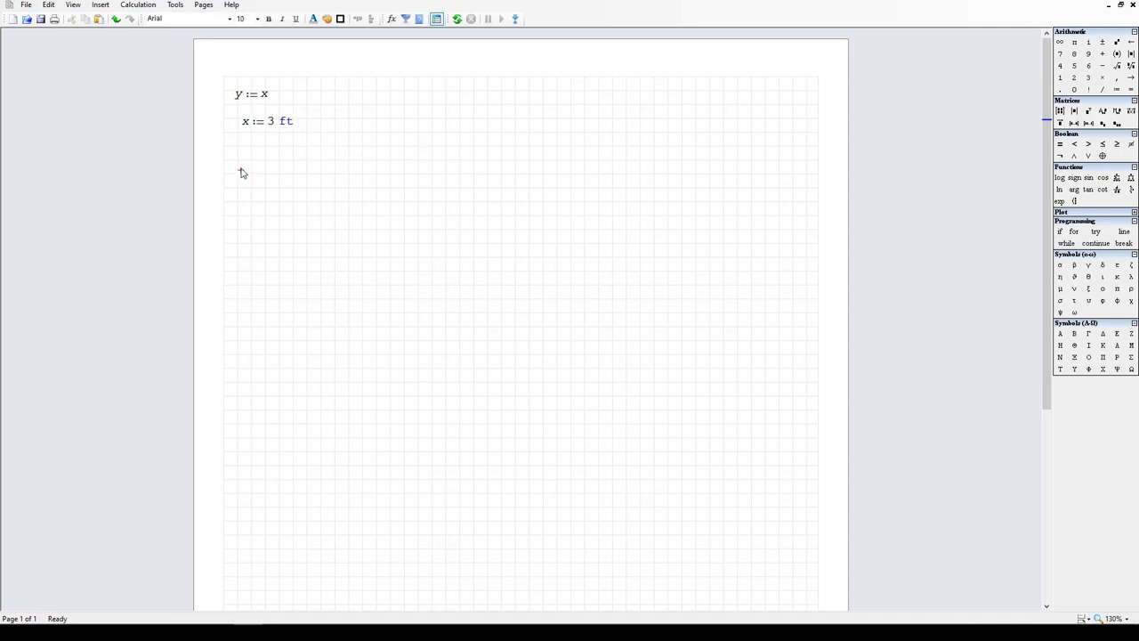
Step: Evaluate y below the x definition, and delete the evaluation together with the x definition
type("y = 0.9144 m")
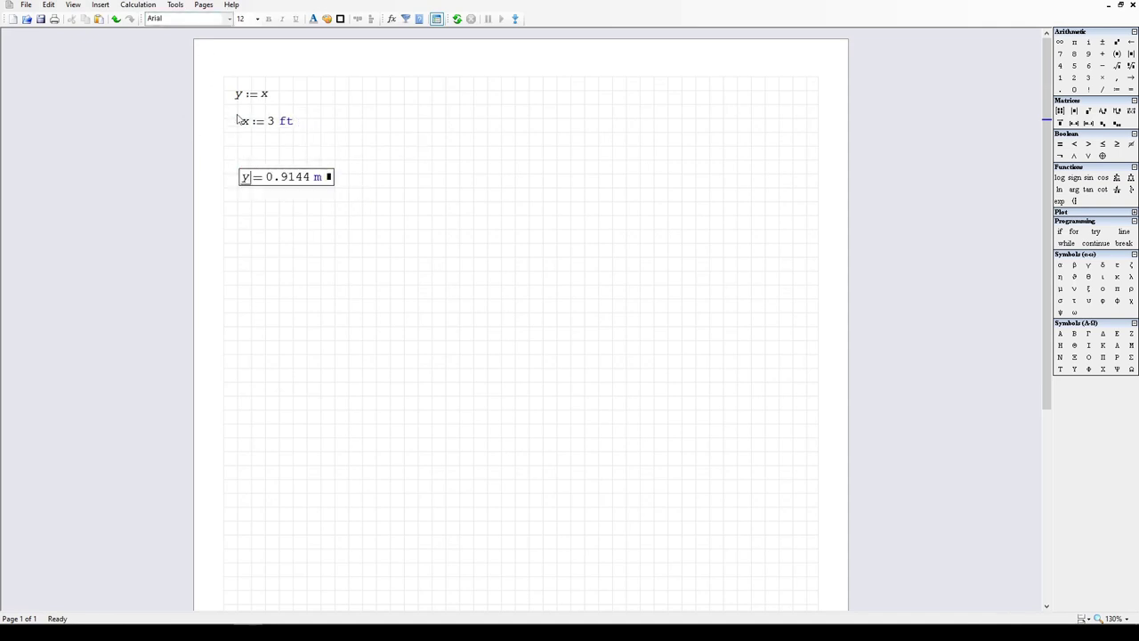
left_click_drag(352, 212, 209, 112)
key("Delete")
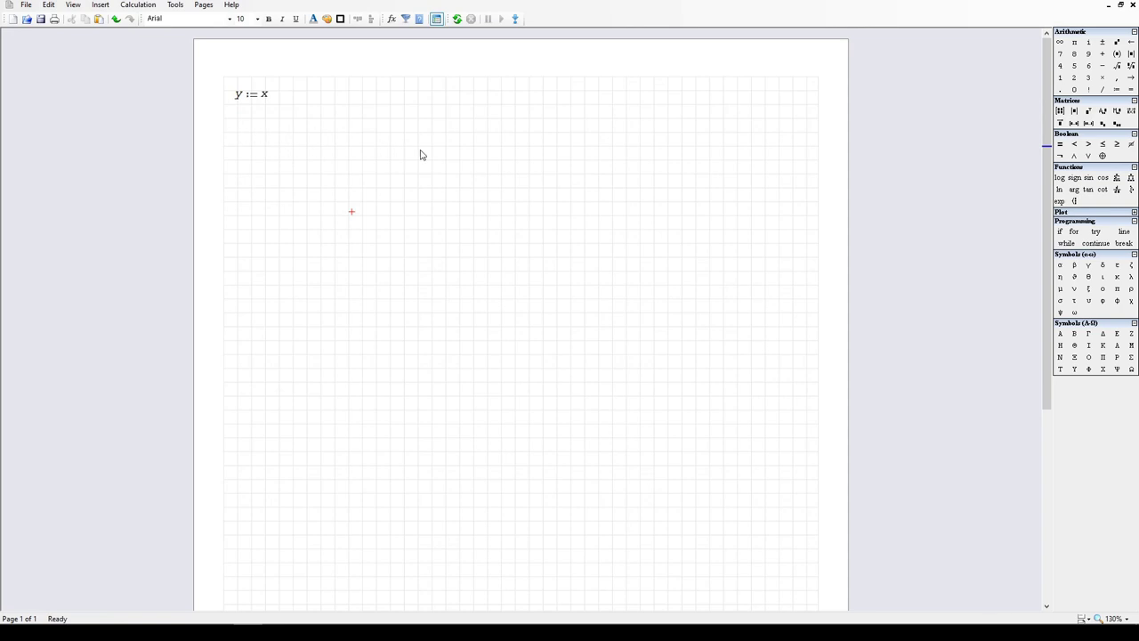
Step: Define f := 4·y^3 − 3·y + 2 below the y definition
left_click(234, 130)
type("f ")
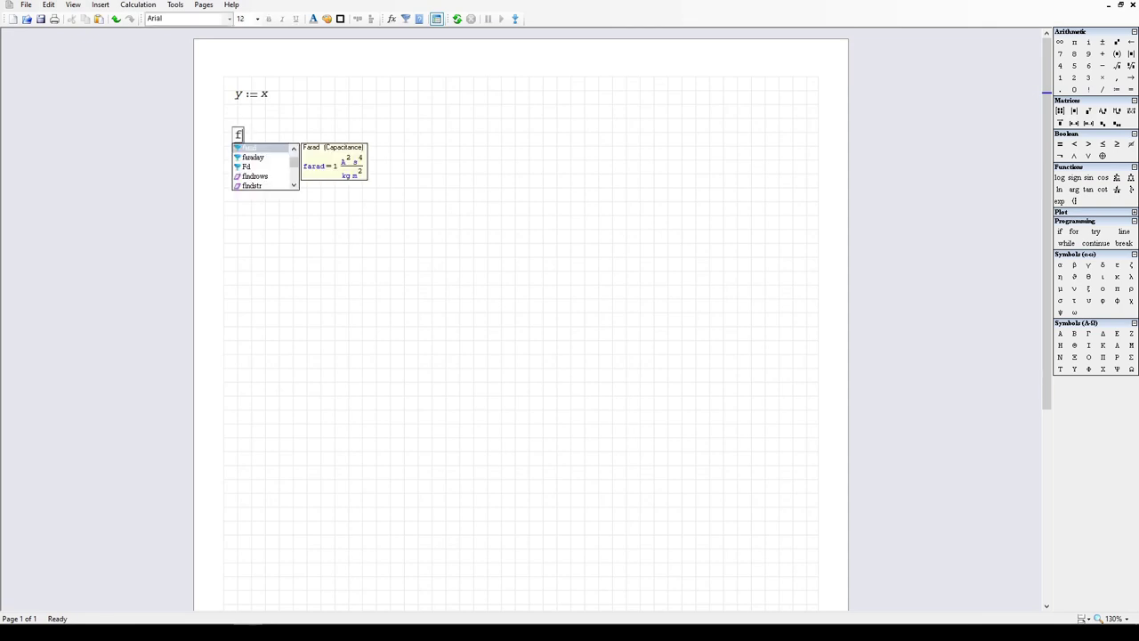
type(":=")
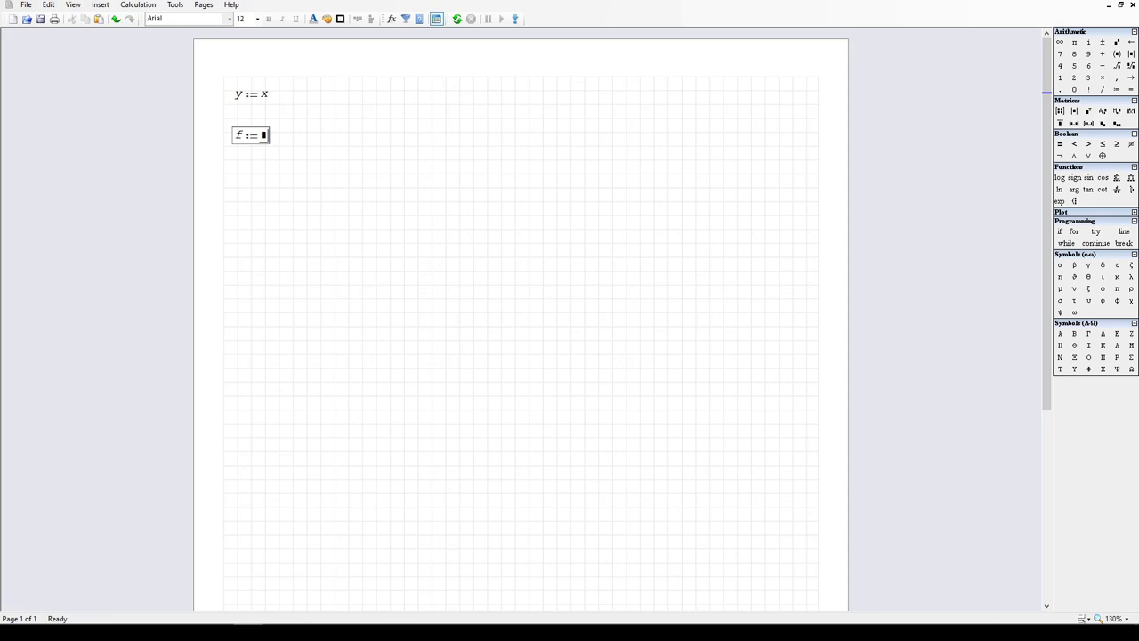
type("4")
type("*y")
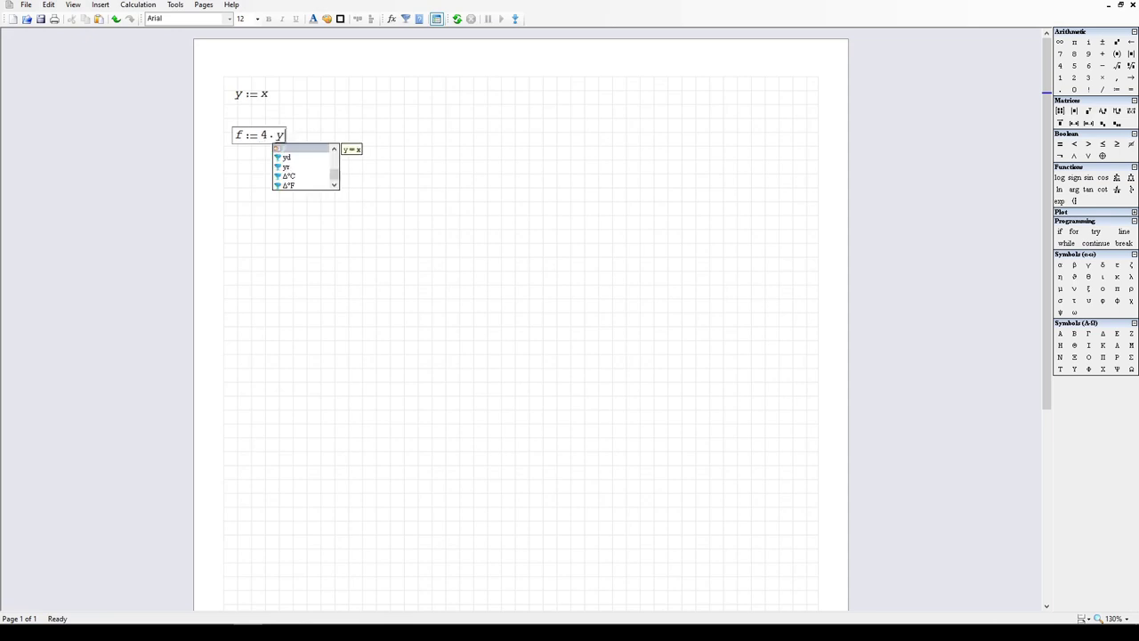
type("^3=")
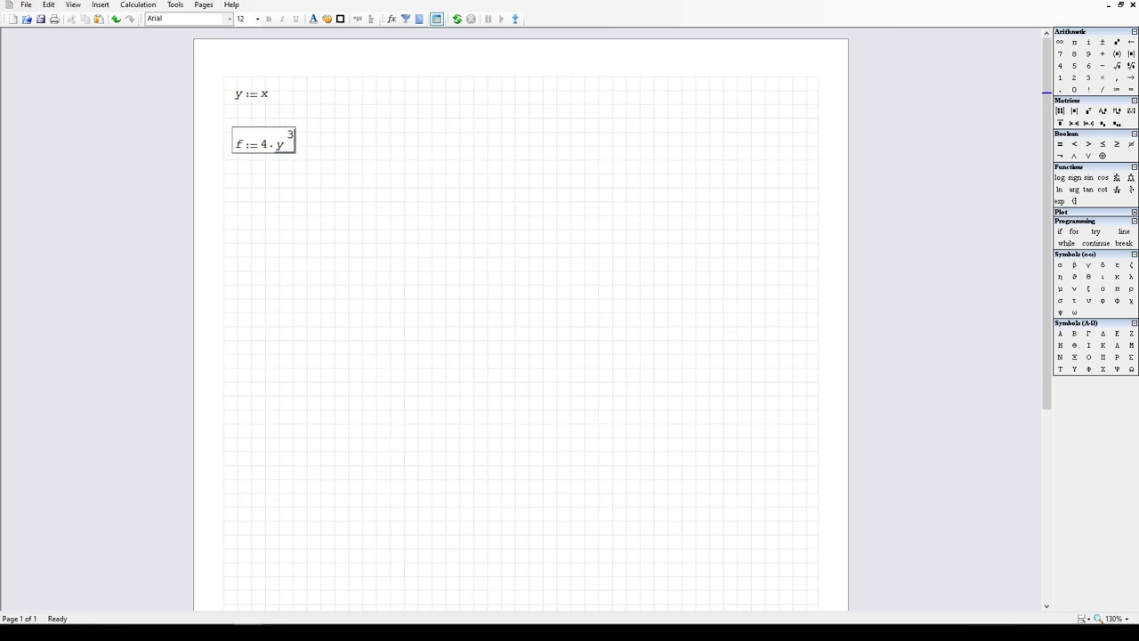
key("ctrl+z")
key("space")
type("-3*y+2")
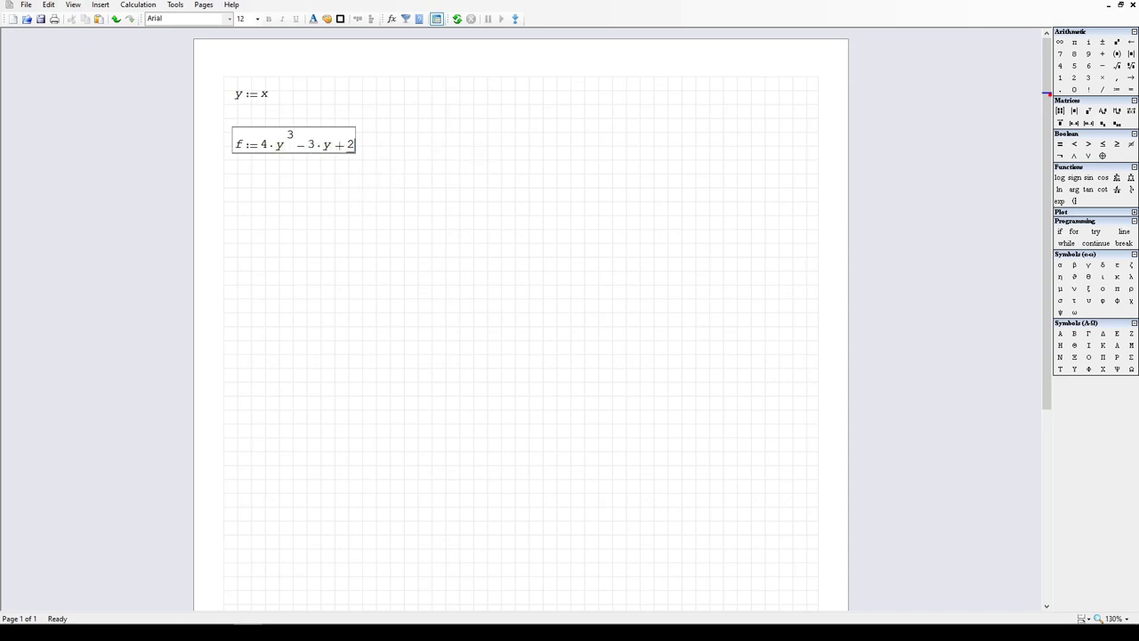
key("space")
Step: Try to evaluate f inline at the end of its definition, and remove the evaluation
left_click(351, 141)
type("=")
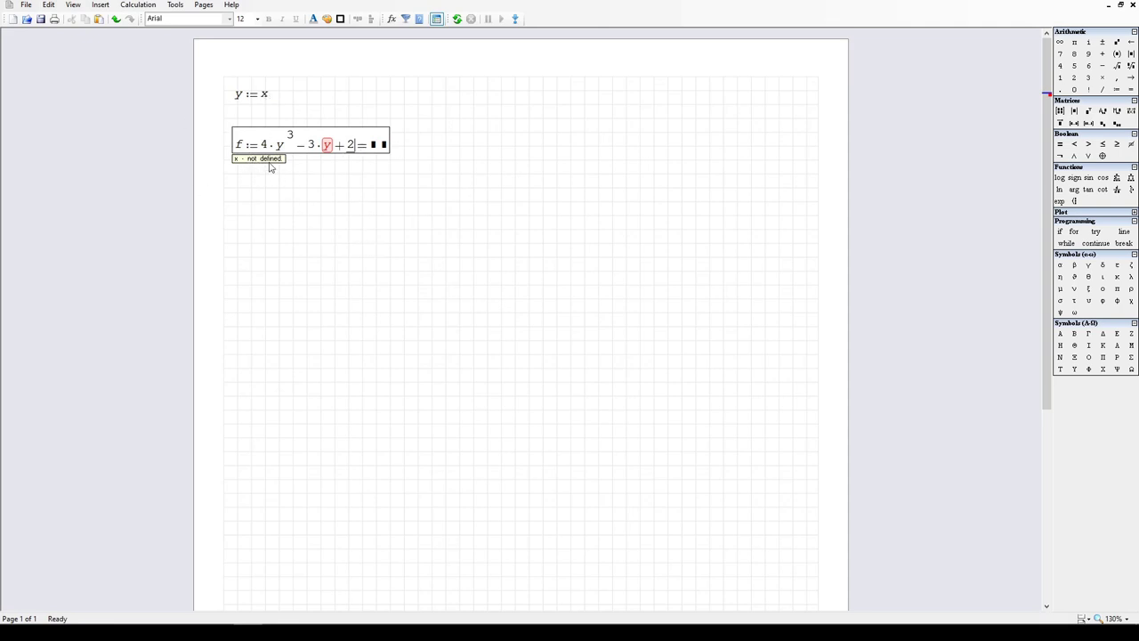
left_click(372, 145)
left_click_drag(356, 178, 366, 153)
left_click(380, 148)
key("BackSpace")
Step: Evaluate f symbolically at the end of its definition, and move the expression slightly up toward y := x
left_click(384, 161)
left_click(356, 147)
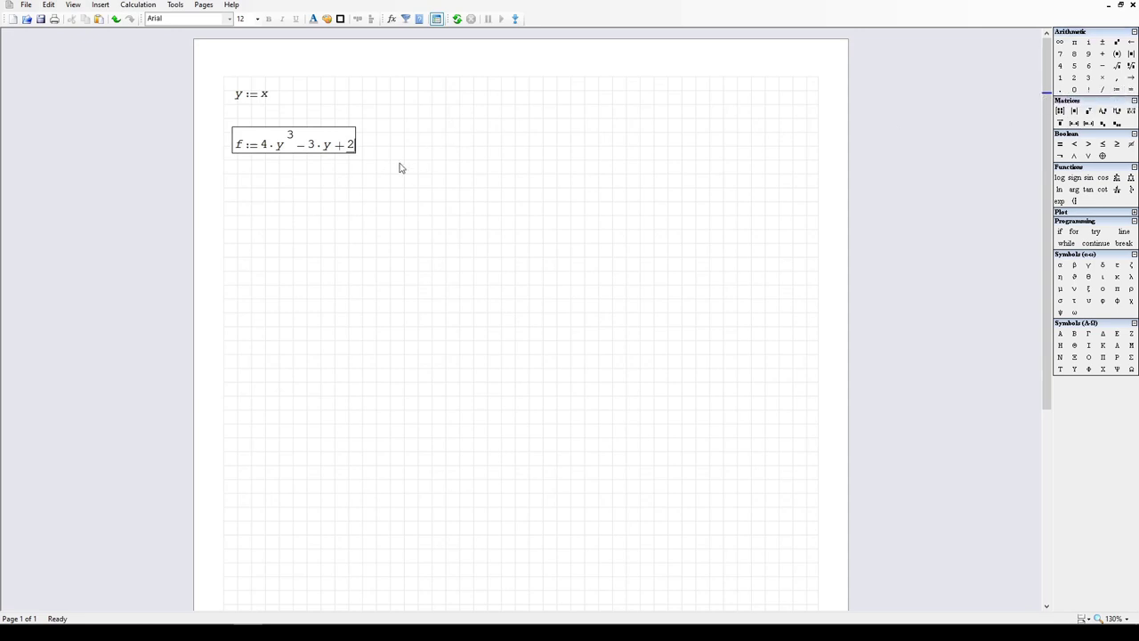
type("=2·(1+2·x^3)−3·x")
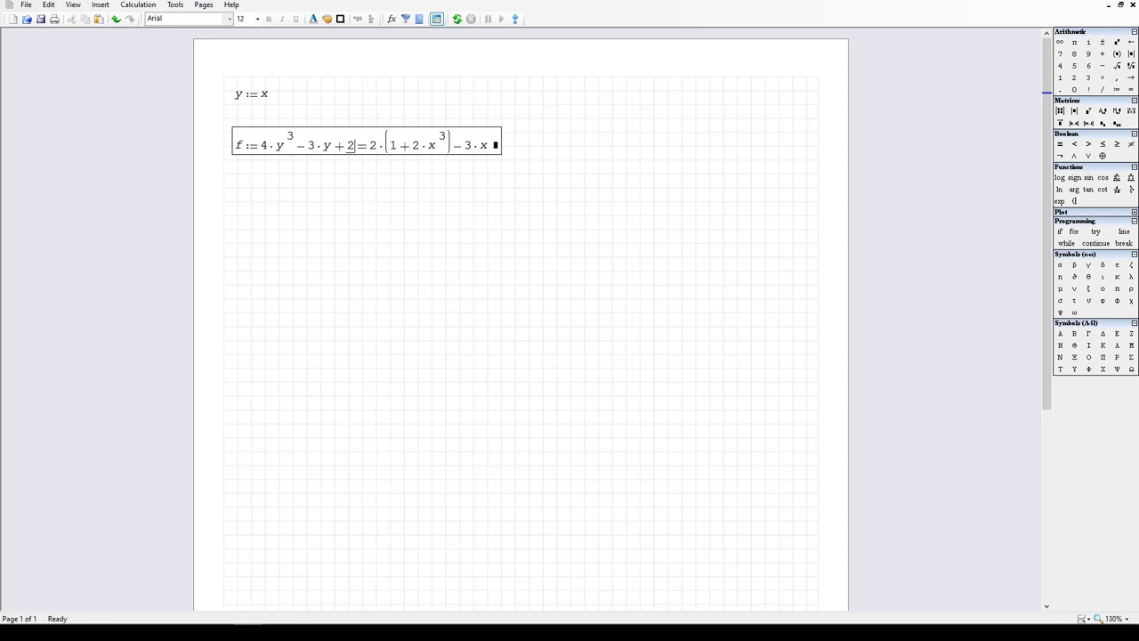
left_click_drag(538, 211, 360, 188)
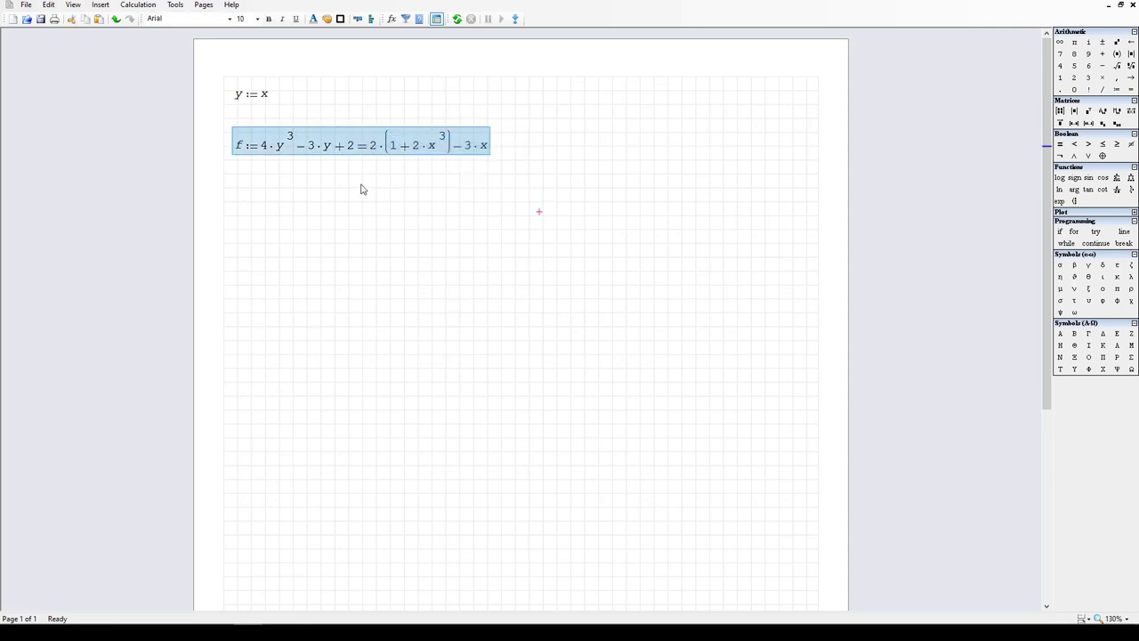
left_click(496, 190)
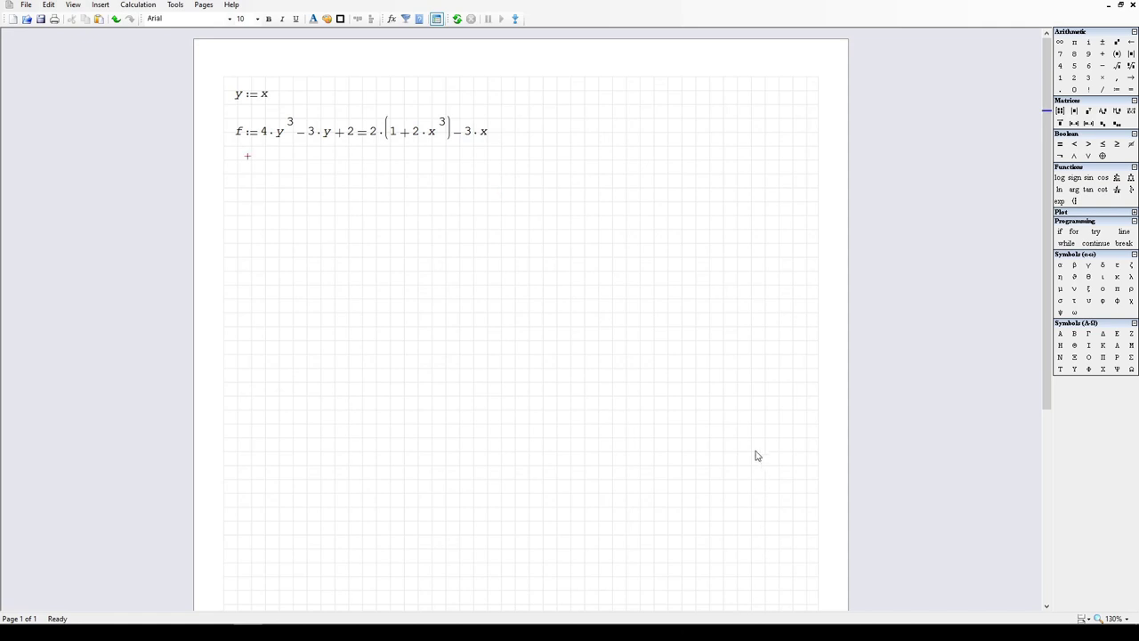
Step: Redefine y as y := 5·x^2 below the f expression
key("Down")
type("y+")
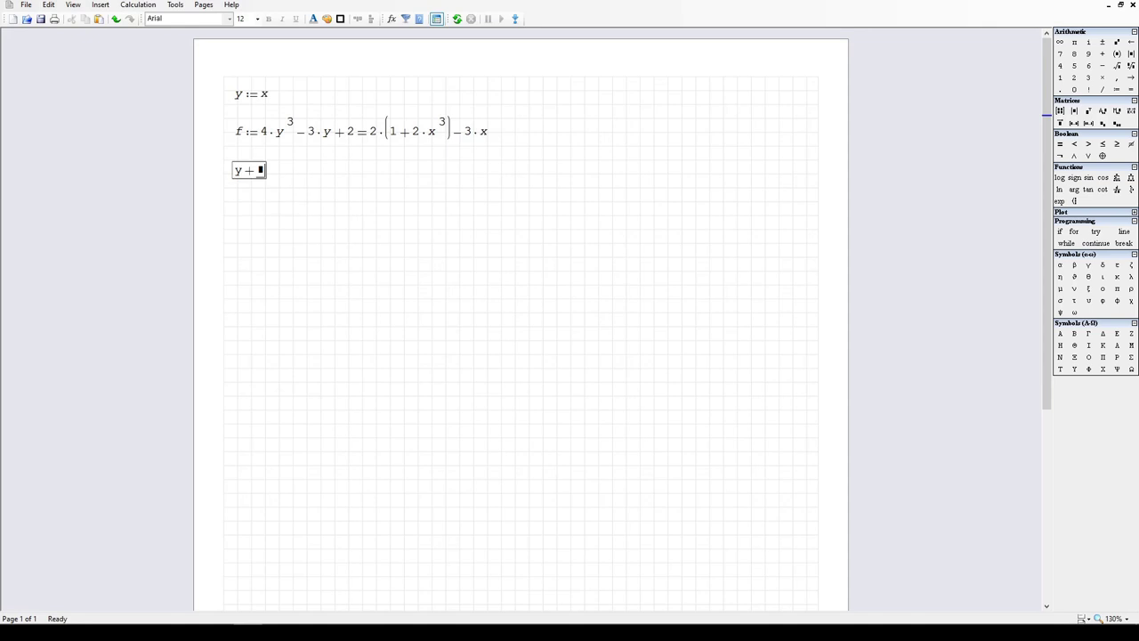
key("BackSpace")
type("=")
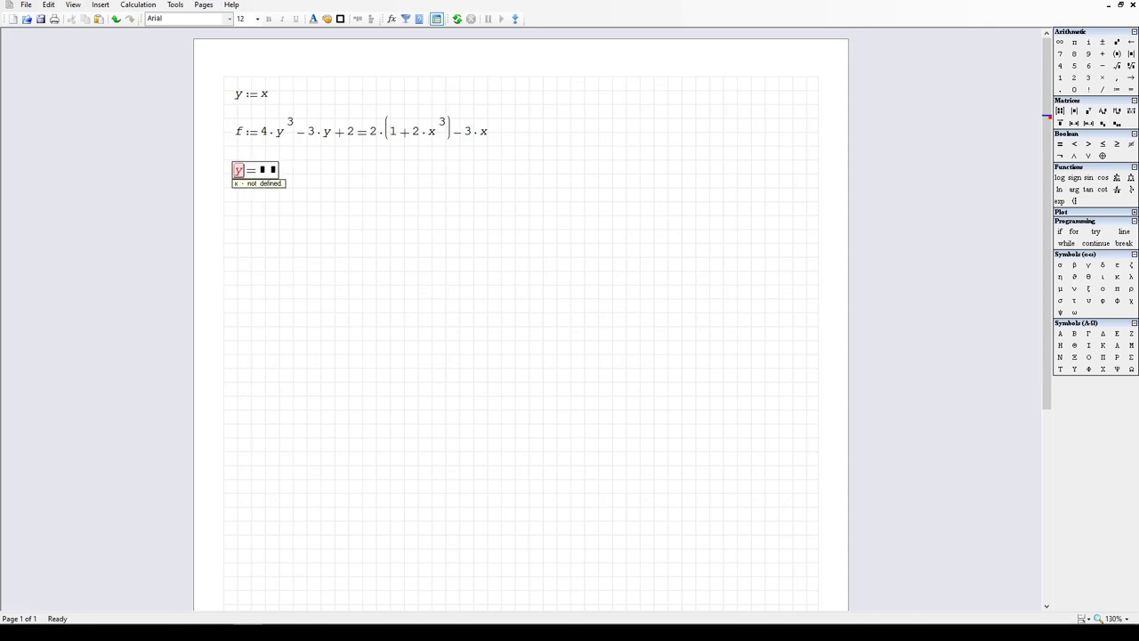
key("BackSpace")
type(":")
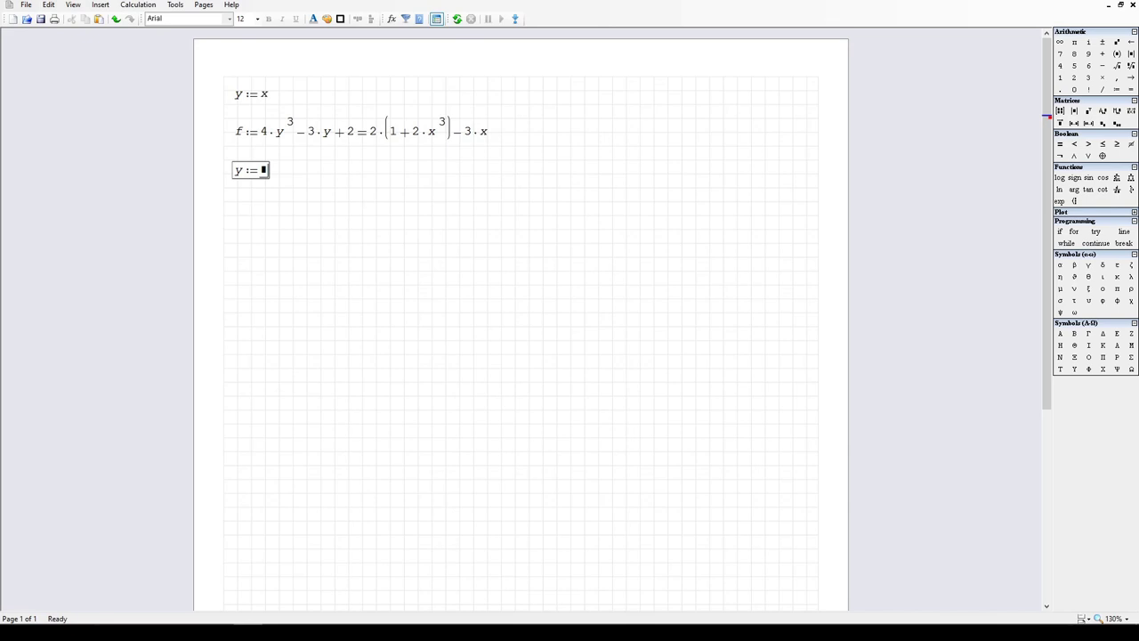
type("5*x")
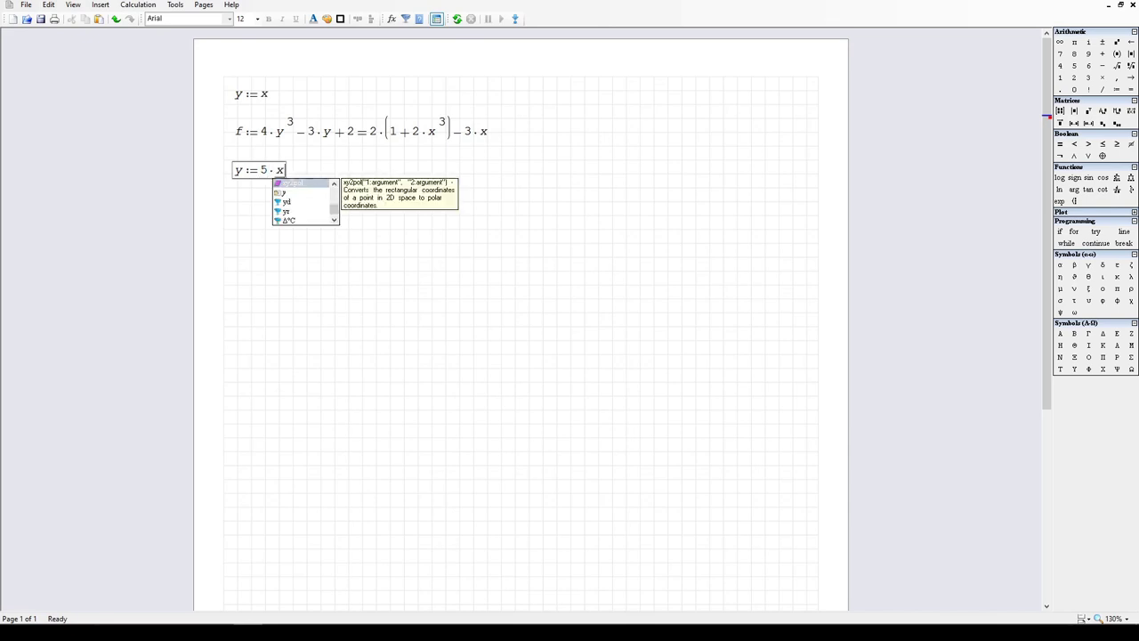
type("^2")
left_click(237, 282)
left_click(235, 205)
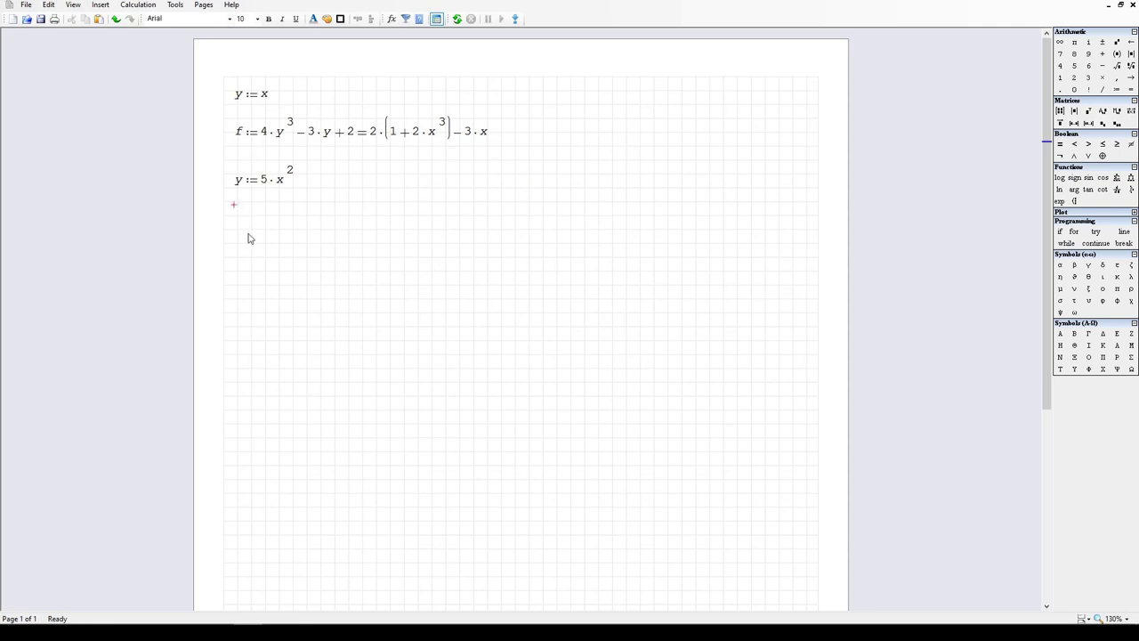
Step: Evaluate f below the new y definition, and delete that evaluation
type("f")
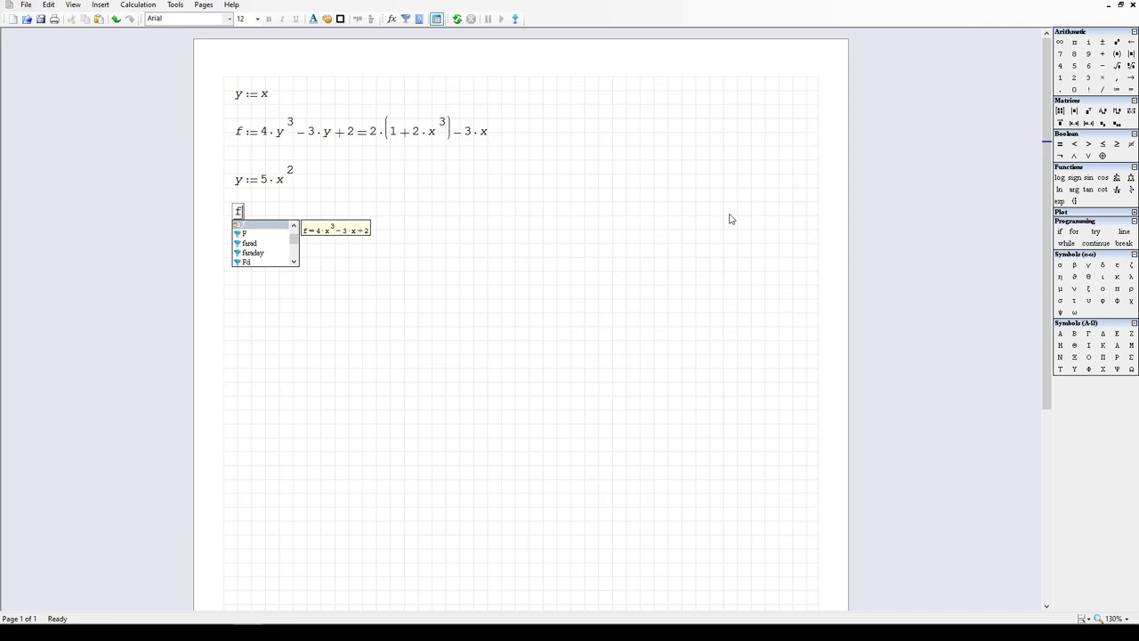
left_click(388, 353)
left_click(240, 211)
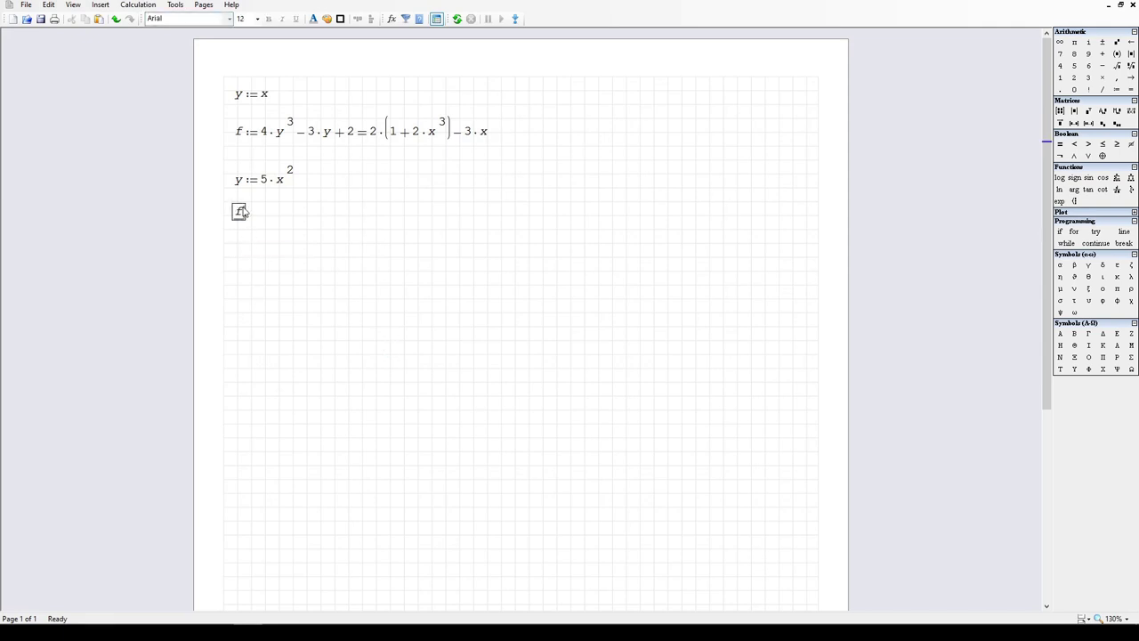
type("= 2 · (1 + 2 · x^3) − 3 · x")
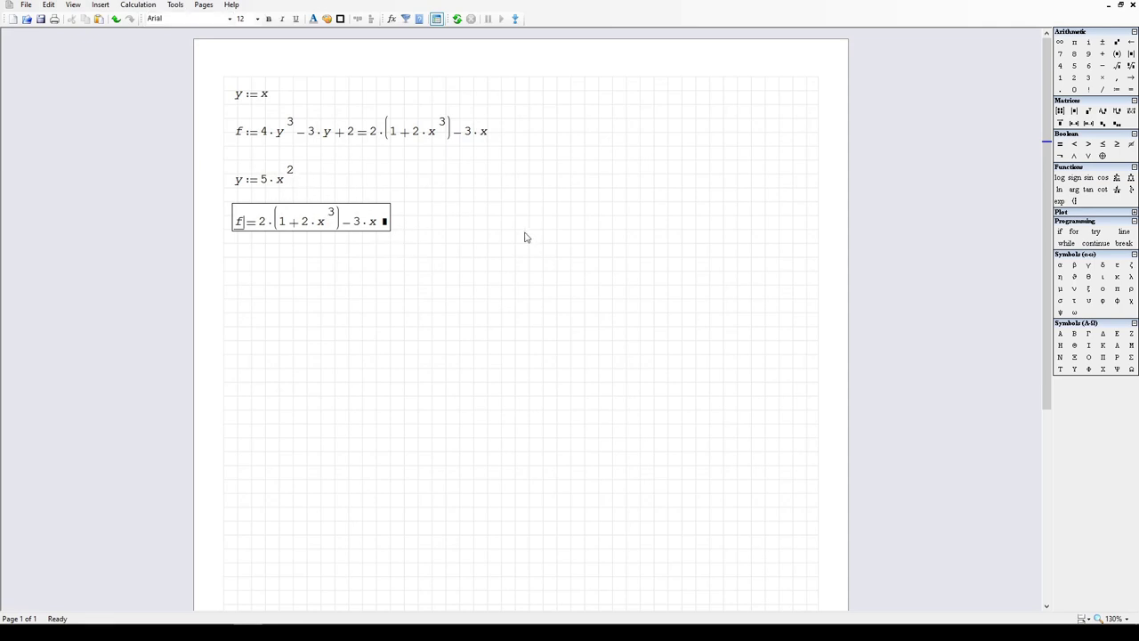
left_click_drag(526, 233, 315, 213)
left_click_drag(414, 225, 285, 214)
key("Delete")
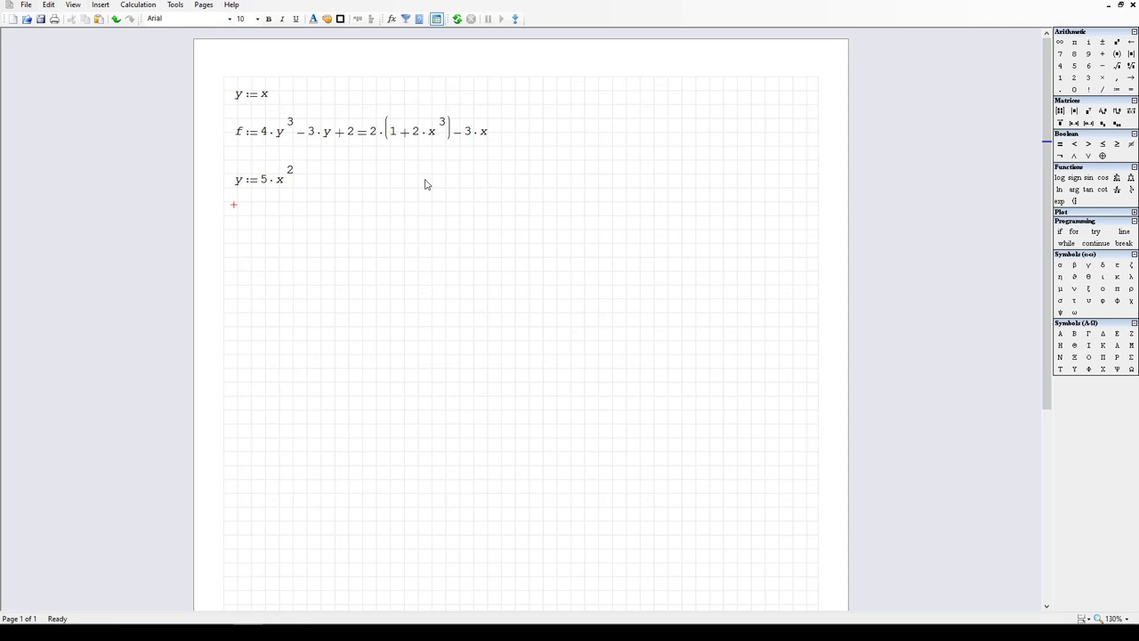
Step: Try evaluating f once more beneath y := 5·x^2, and clear the entry
type("f=")
left_click(322, 280)
left_click_drag(431, 254, 233, 203)
key("Delete")
left_click(238, 222)
type("f")
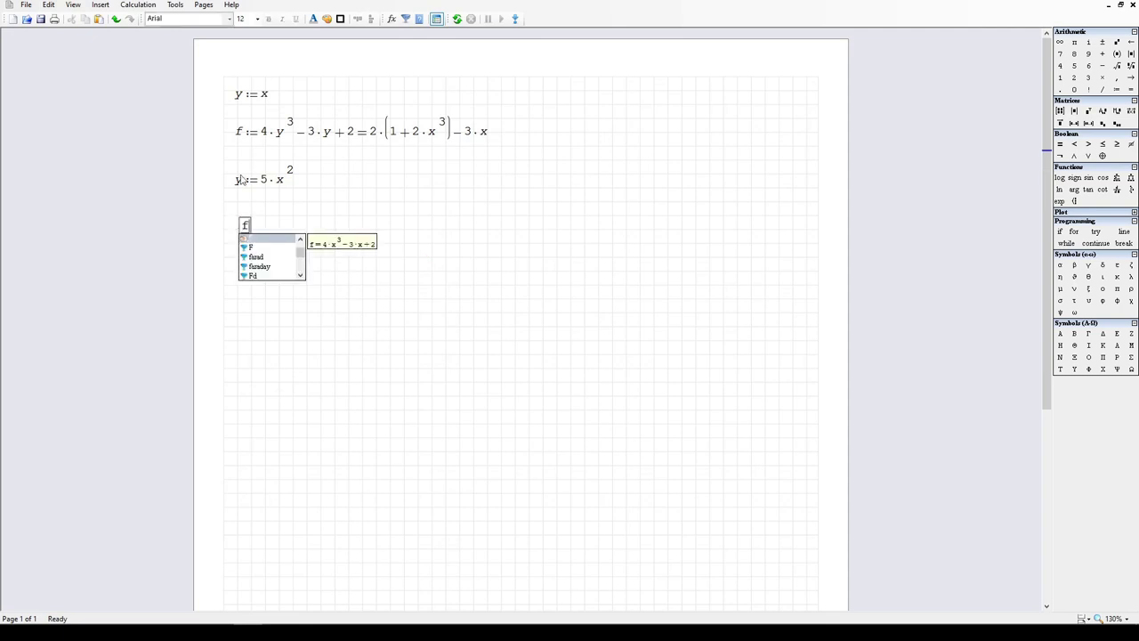
key("BackSpace")
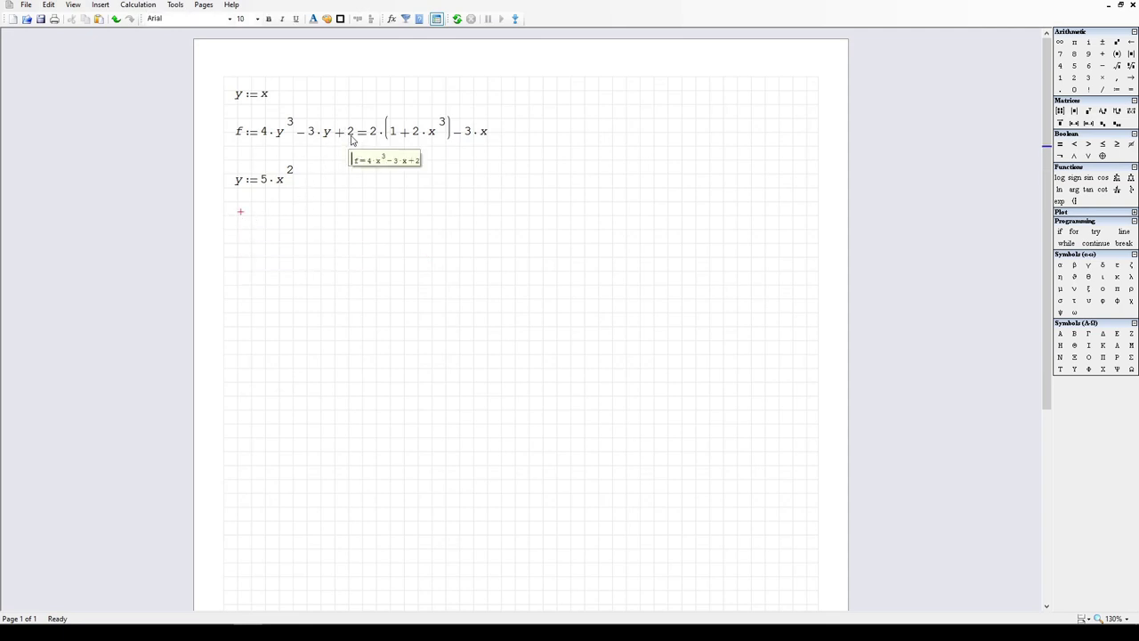
Step: Copy the definition f := 4·y^3 − 3·y + 2 below y := 5·x^2, evaluate it symbolically and align it with the expressions above
left_click_drag(353, 135, 233, 133)
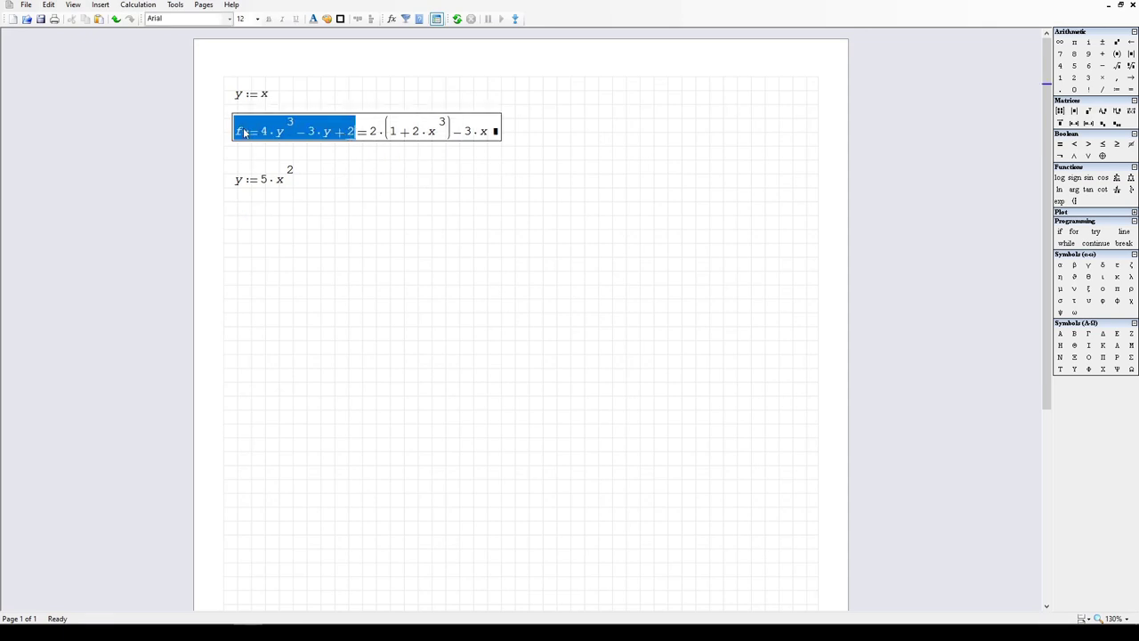
key("ctrl+c")
left_click(242, 215)
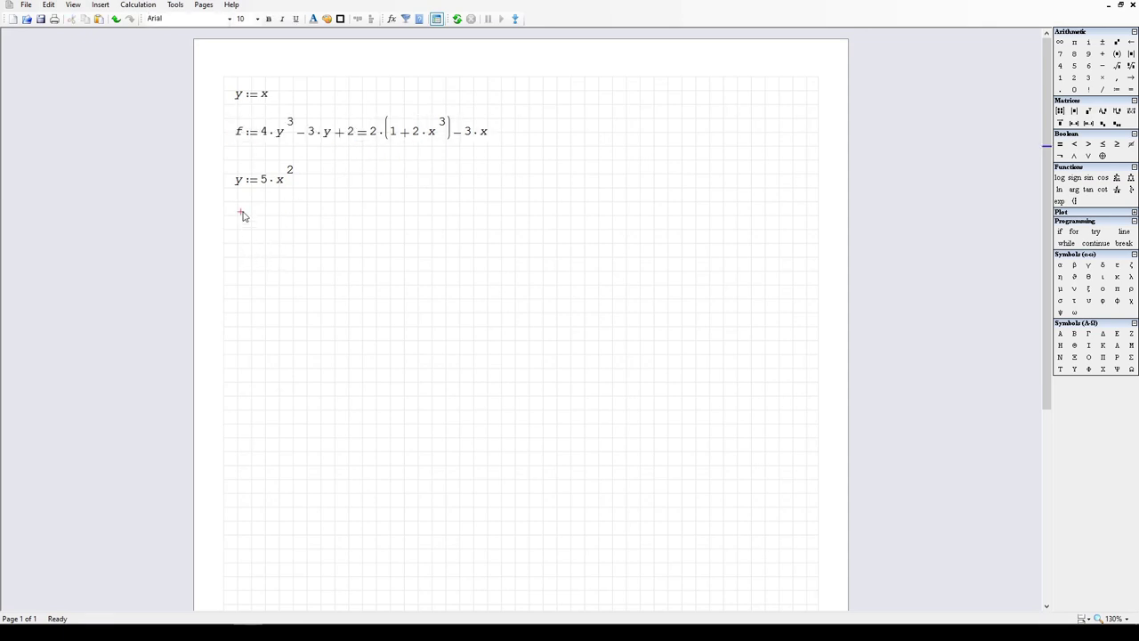
key("ctrl+v")
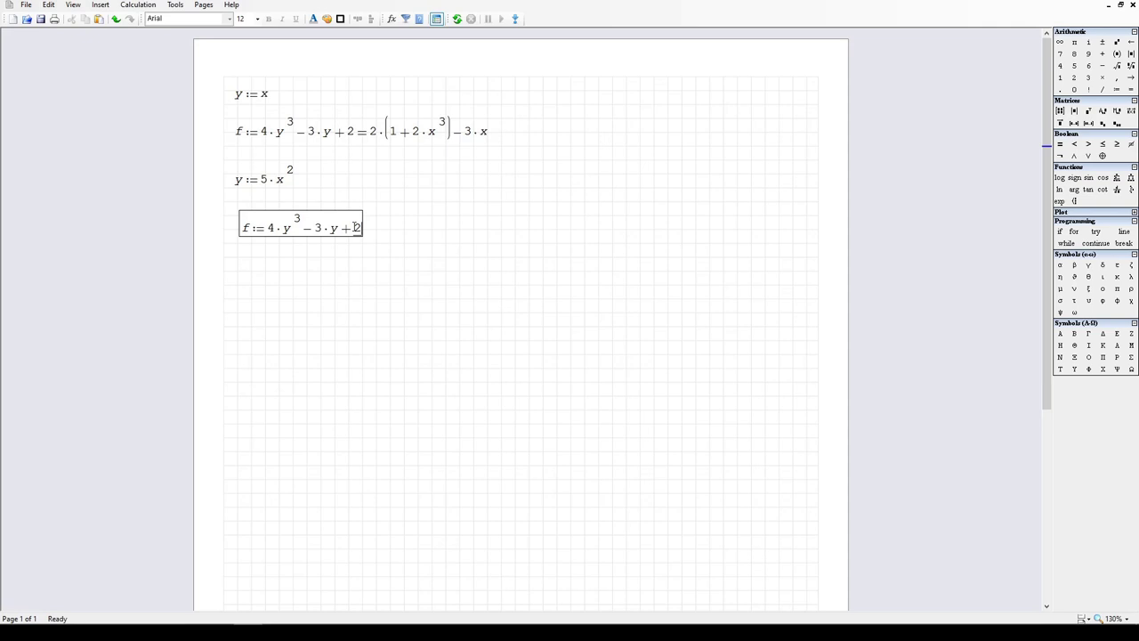
left_click(1130, 78)
left_click(612, 324)
left_click_drag(612, 324, 436, 241)
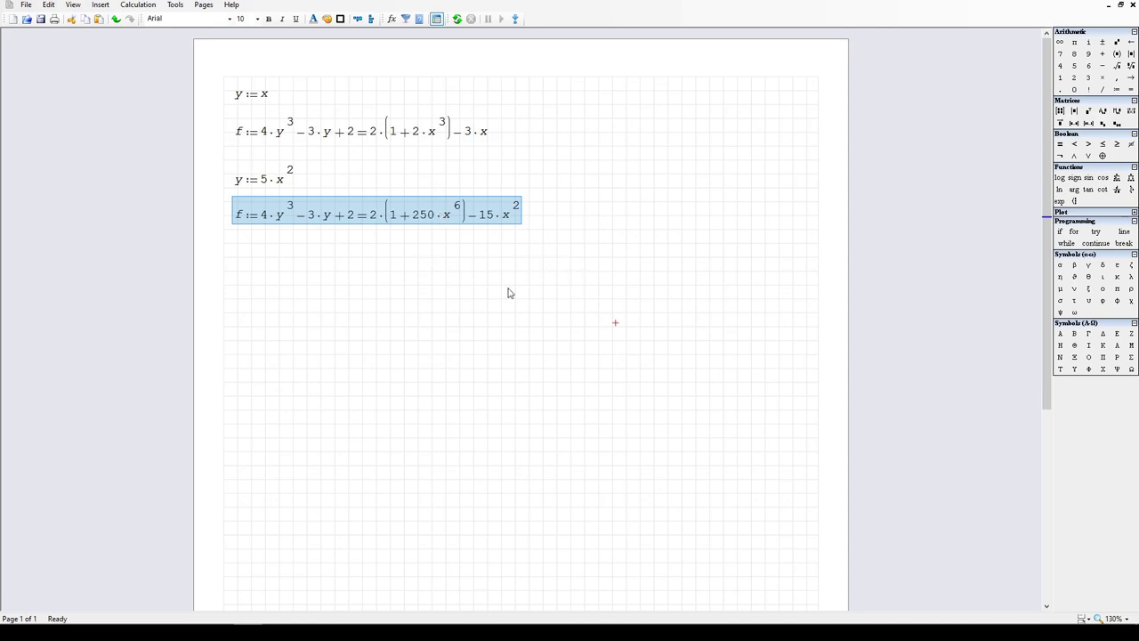
left_click(386, 273)
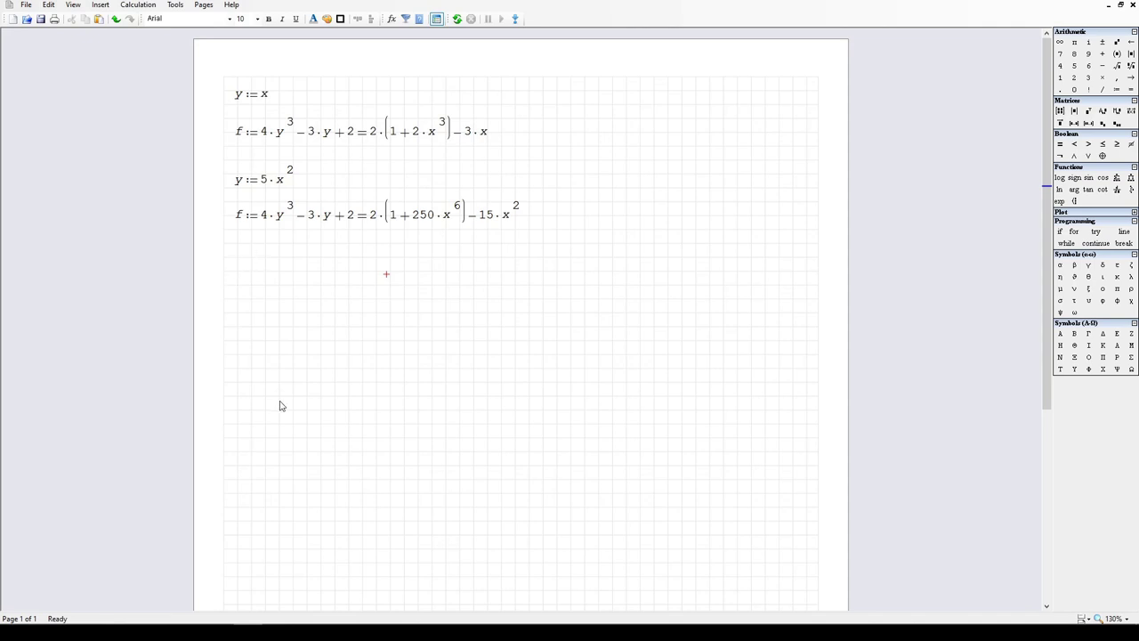
Step: Define a := 2·x − 3 below the second f expression
left_click(229, 249)
type("a:")
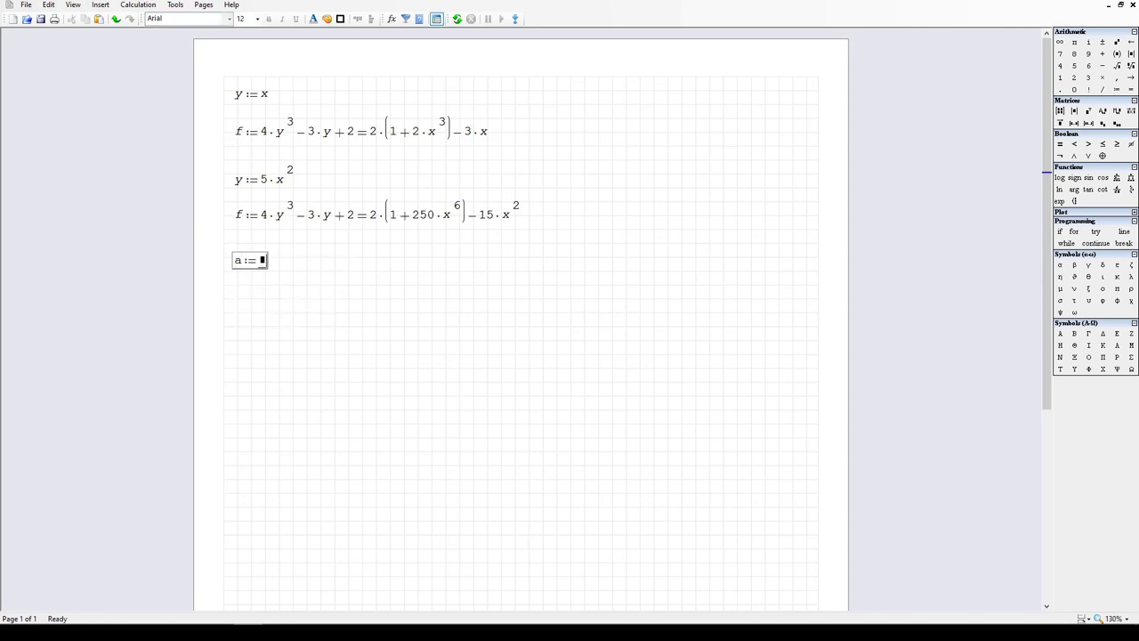
type("2*x-")
left_click_drag(344, 349, 277, 269)
left_click(377, 253)
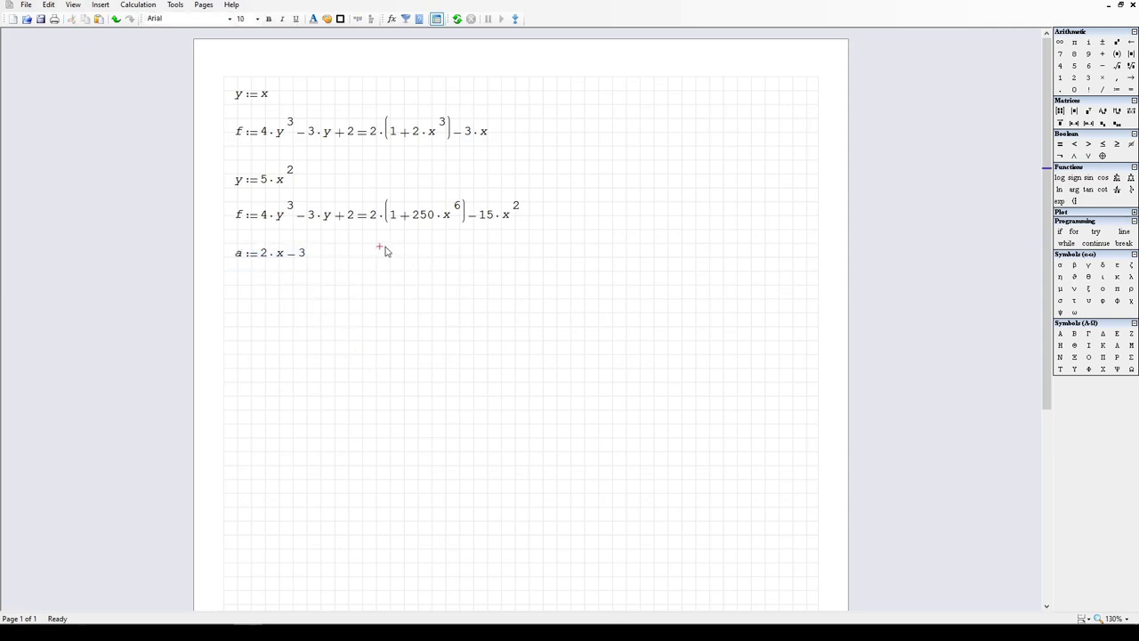
Step: Define b := 3·x − 7 on the same row as the definition of a and adjust its placement
type("b:=")
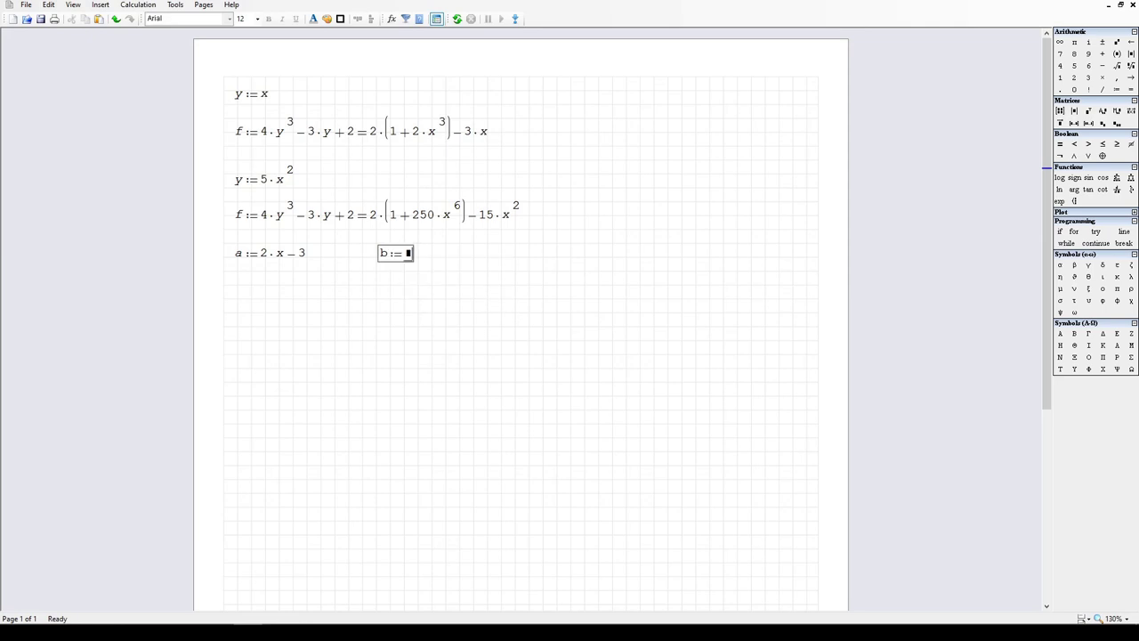
type("3*x-")
left_click_drag(518, 343, 391, 257)
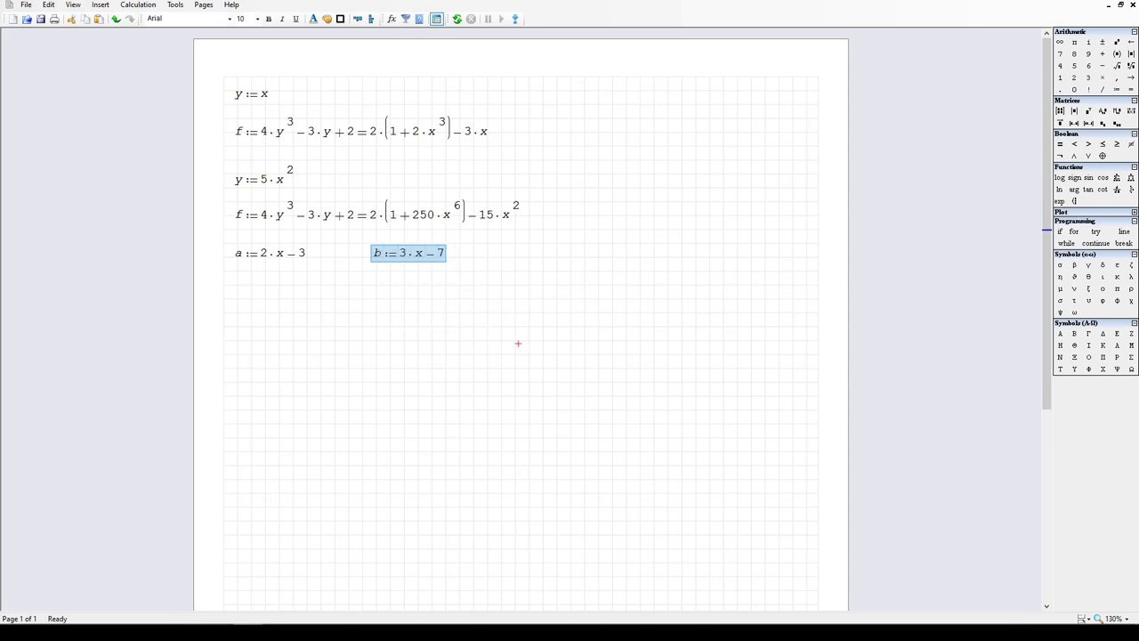
Step: Define f := a·b below the a and b definitions and evaluate it symbolically
left_click(256, 283)
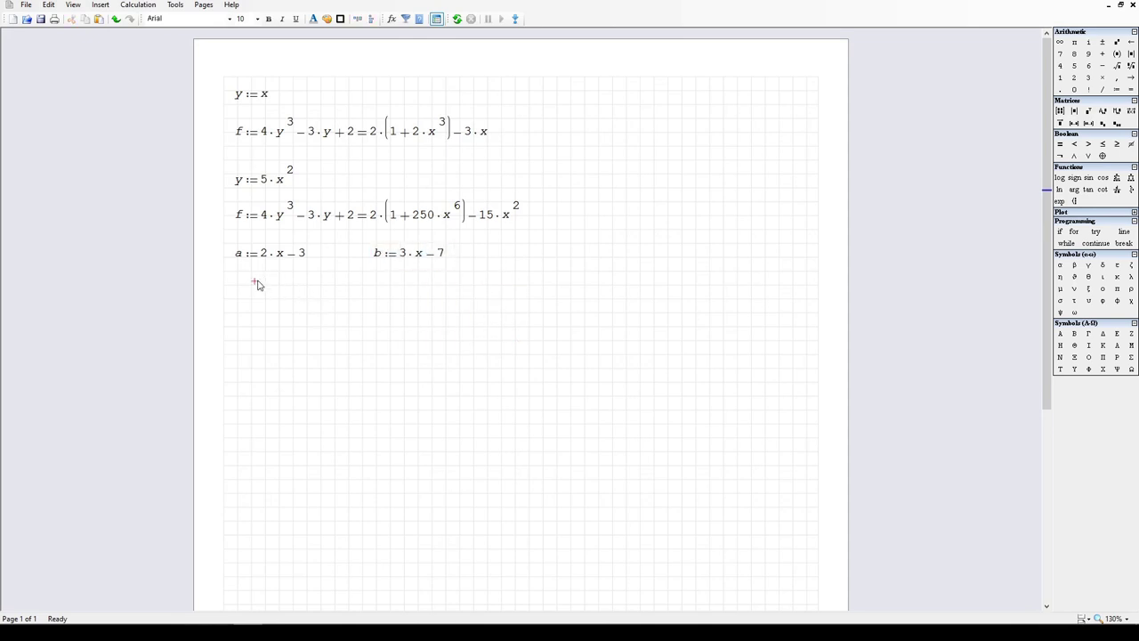
type("f:=")
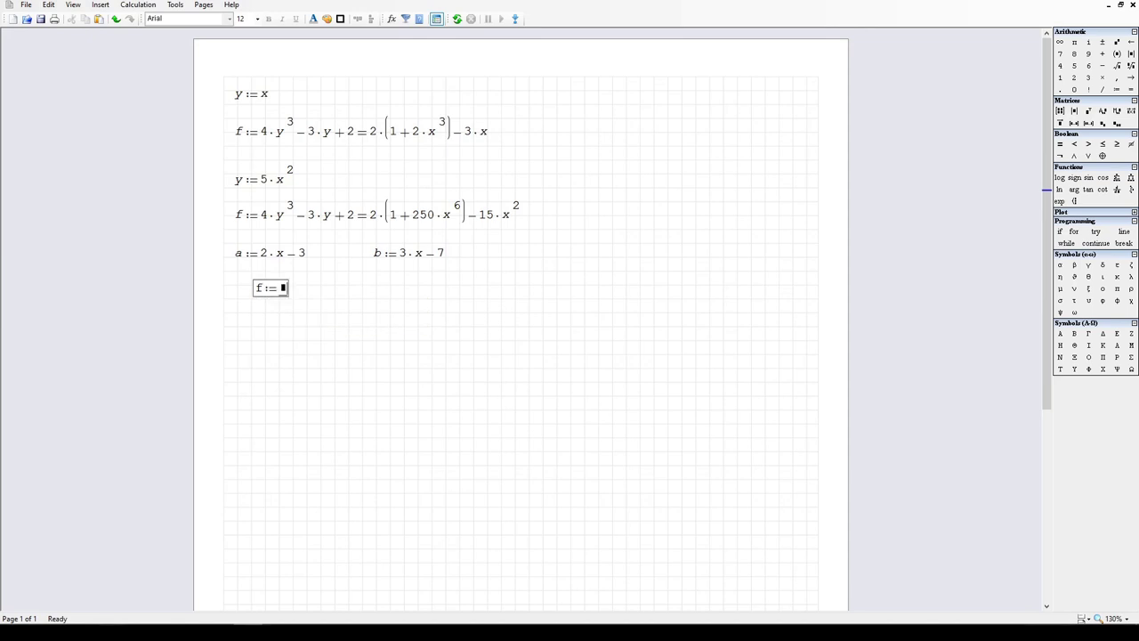
type("a*")
type("b")
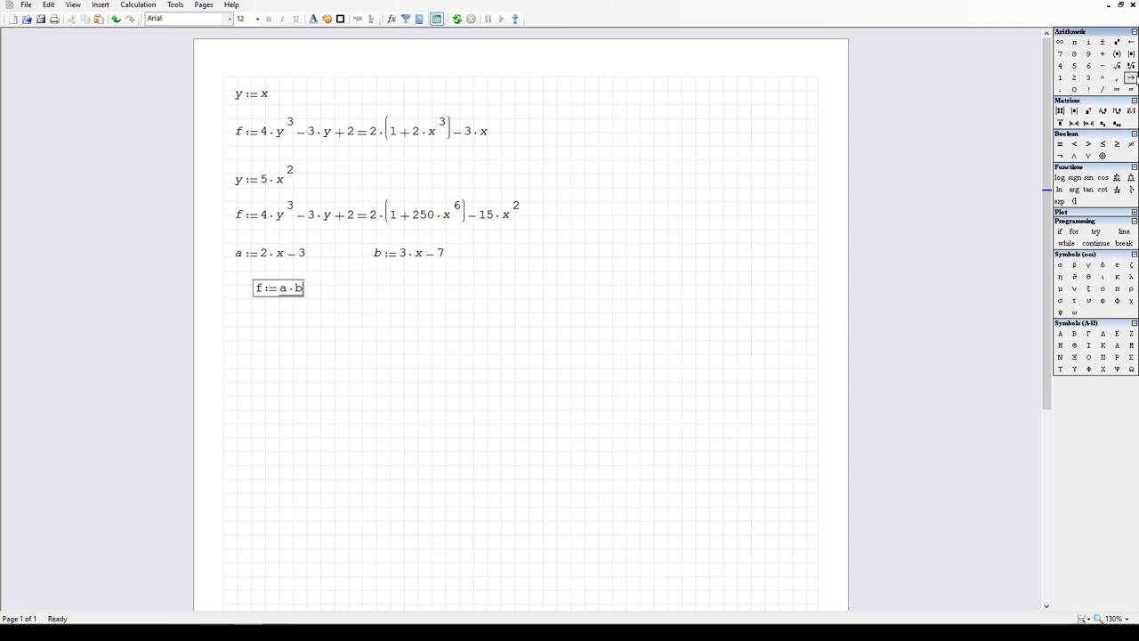
left_click(1131, 78)
Step: Align the f := a·b expression with the start of the definitions above it
left_click(636, 401)
left_click_drag(609, 392, 387, 290)
key("Left")
key("Left")
key("Left")
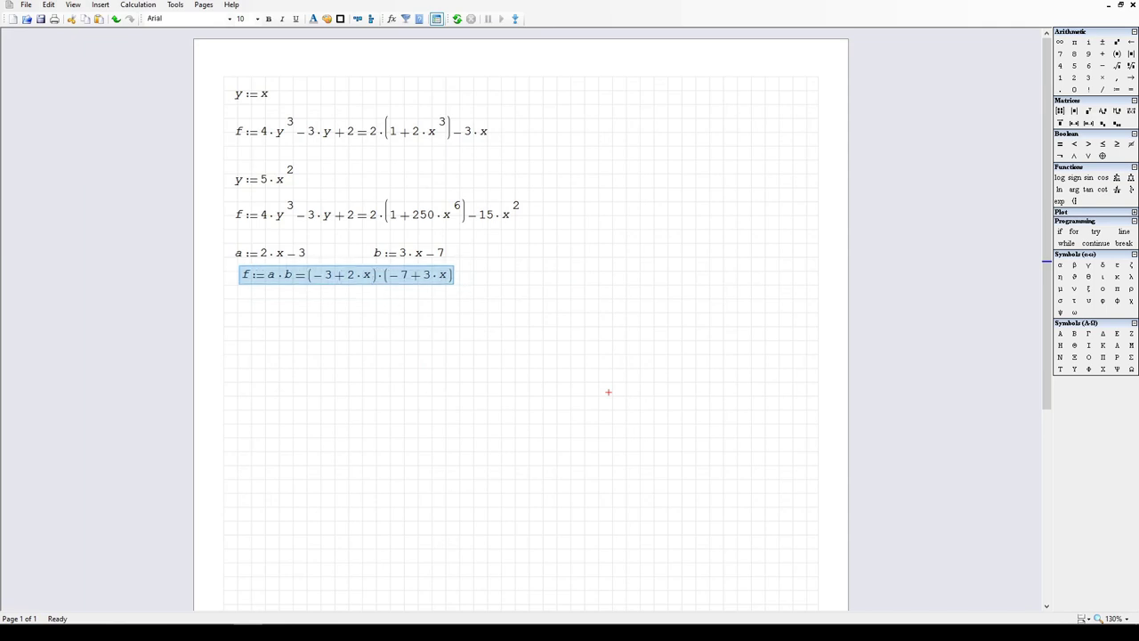
key("Up")
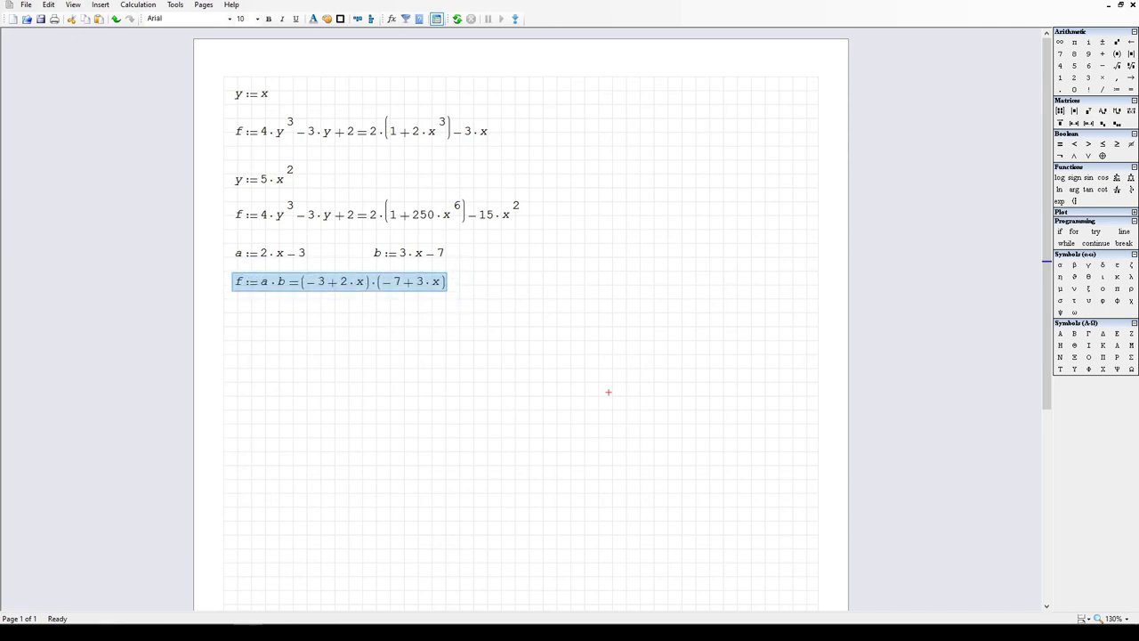
left_click(358, 329)
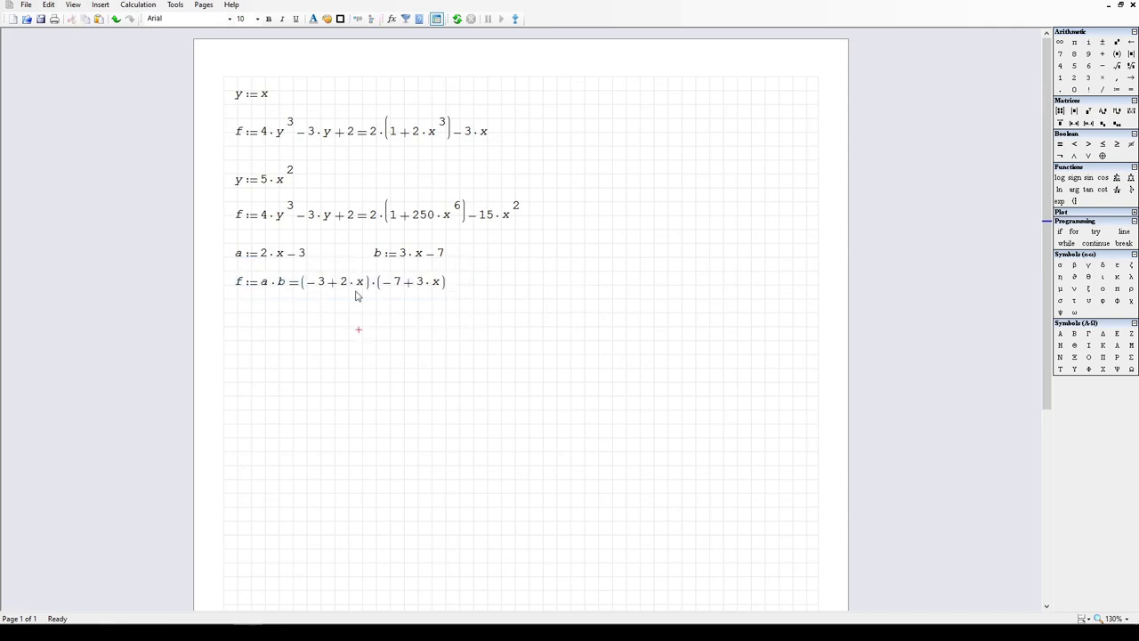
Step: Add the text heading "Solve" and position it just below the f := a·b expression
mouse_move(356, 296)
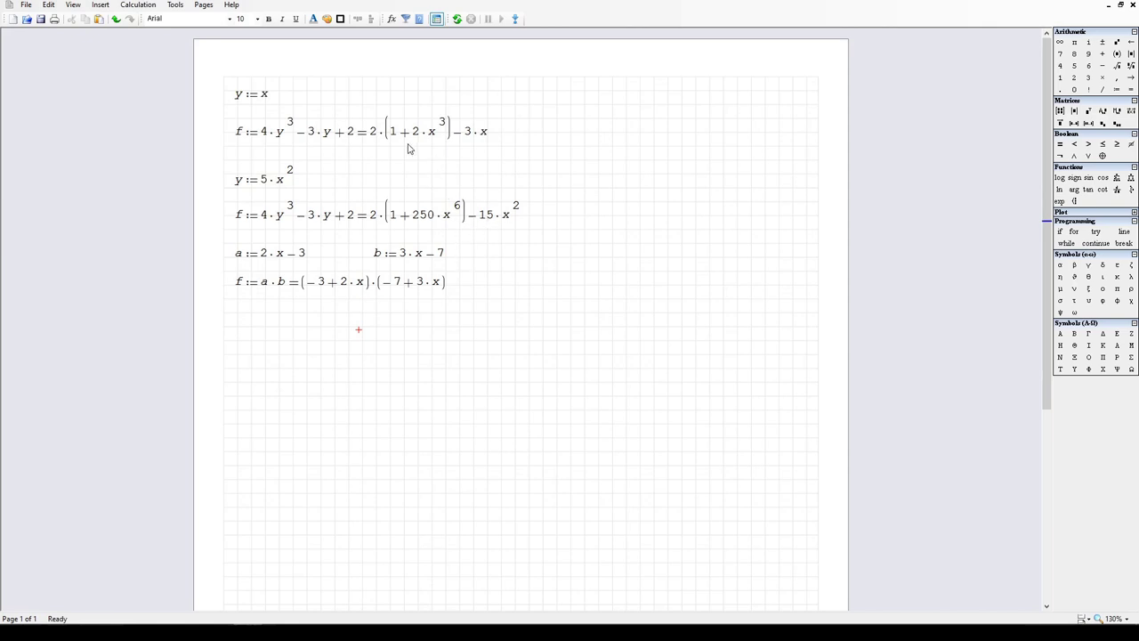
left_click(227, 302)
key("quotedbl")
type("S")
key("BackSpace")
type("Sdve")
left_click(223, 353)
left_click_drag(223, 353, 242, 312)
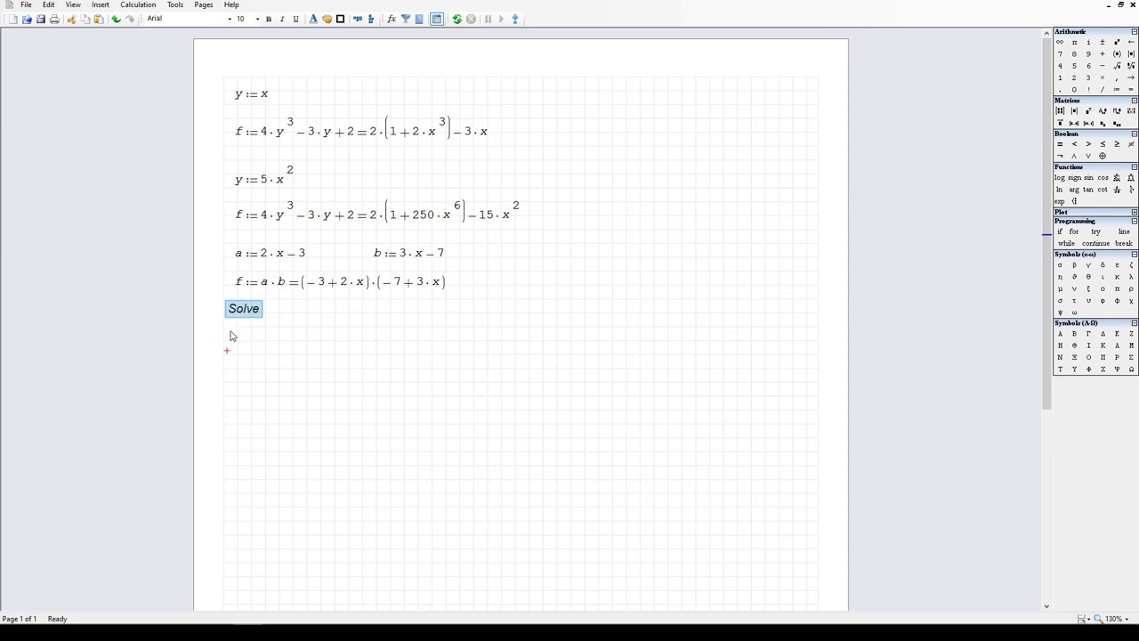
Step: Define the function f(x) := x^2 + 3·x + 2 below the Solve heading
left_click(226, 330)
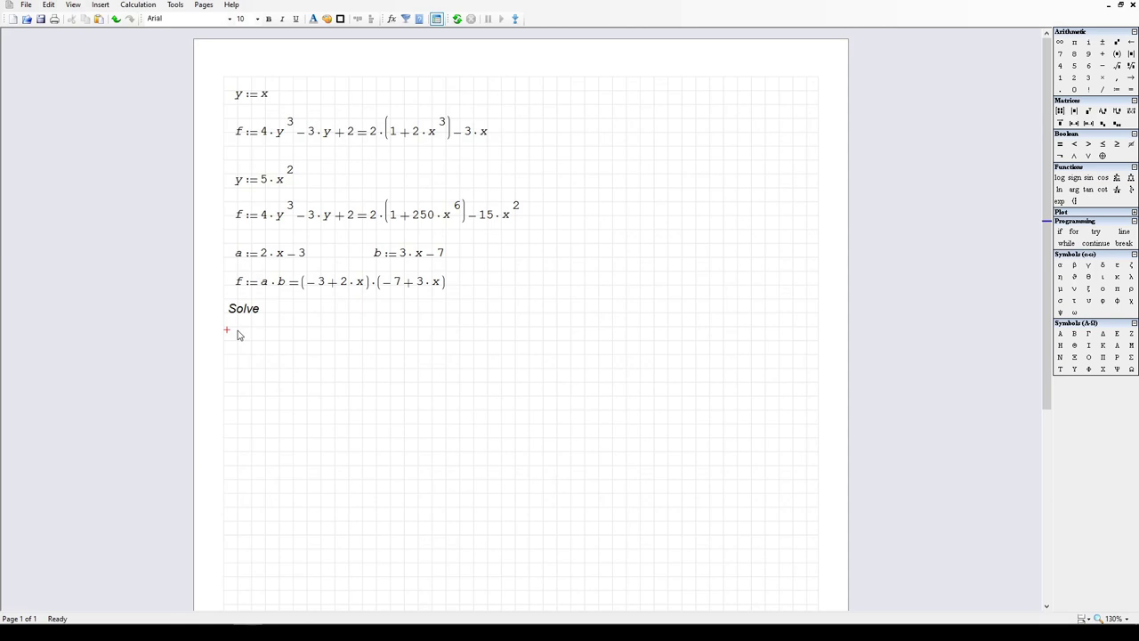
type("f(x)")
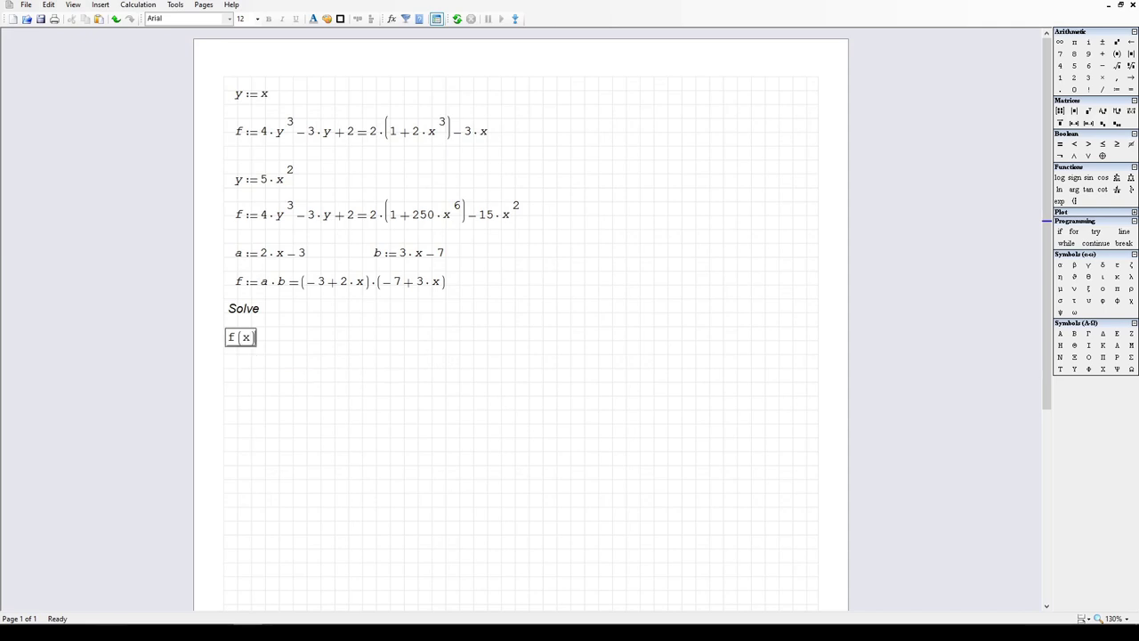
type(":=z")
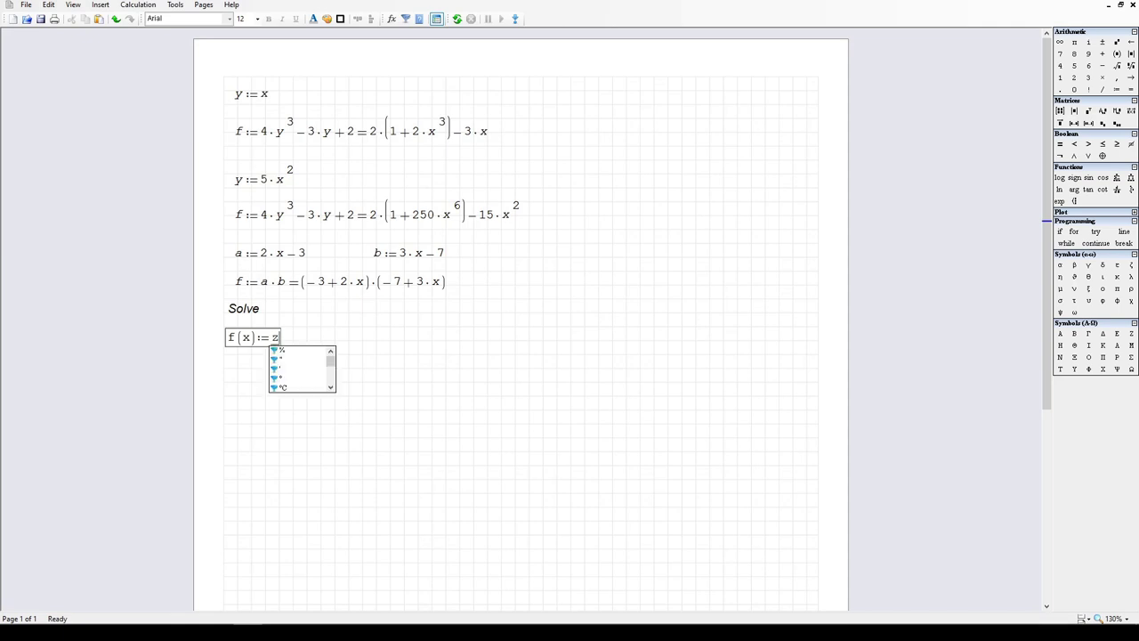
key("BackSpace")
type("x")
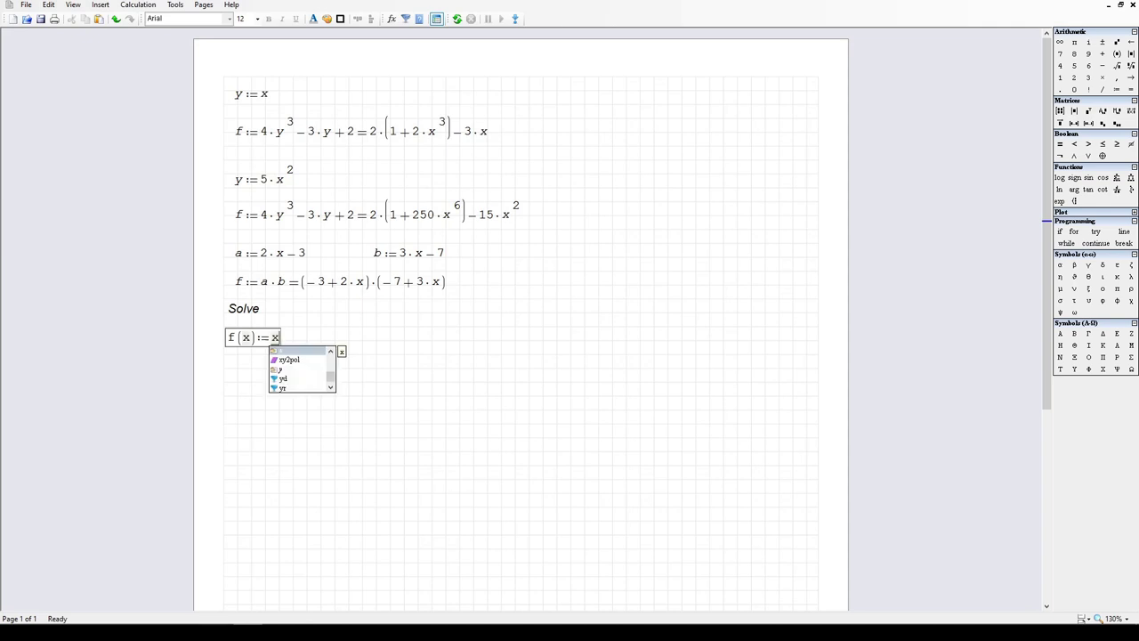
type("^2")
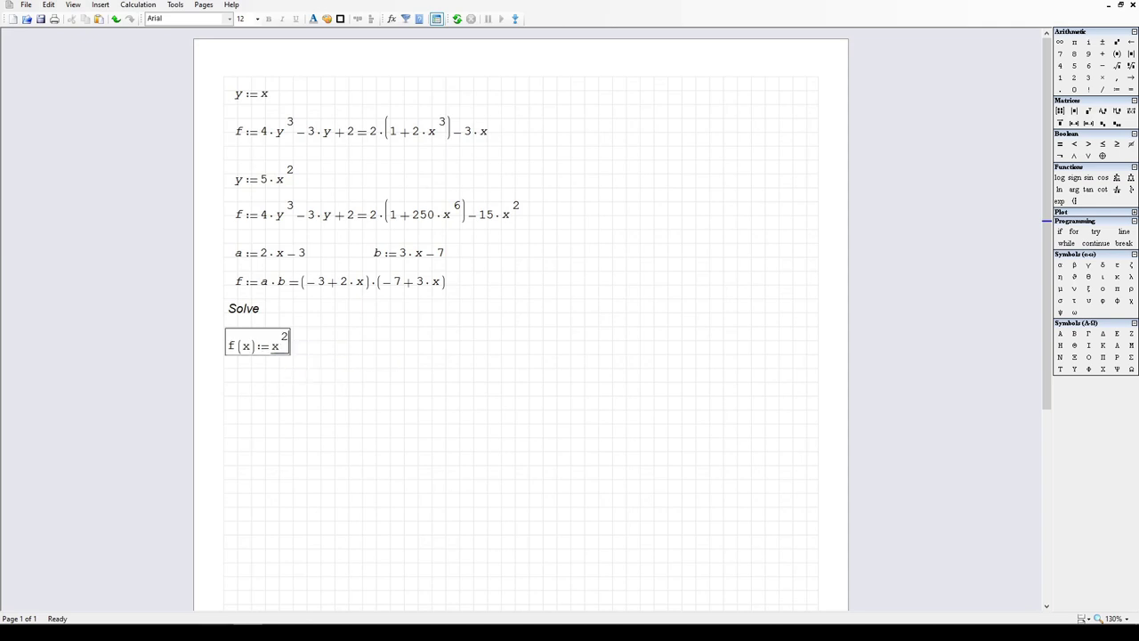
type("+")
type("3*x")
type("+2")
left_click(462, 371)
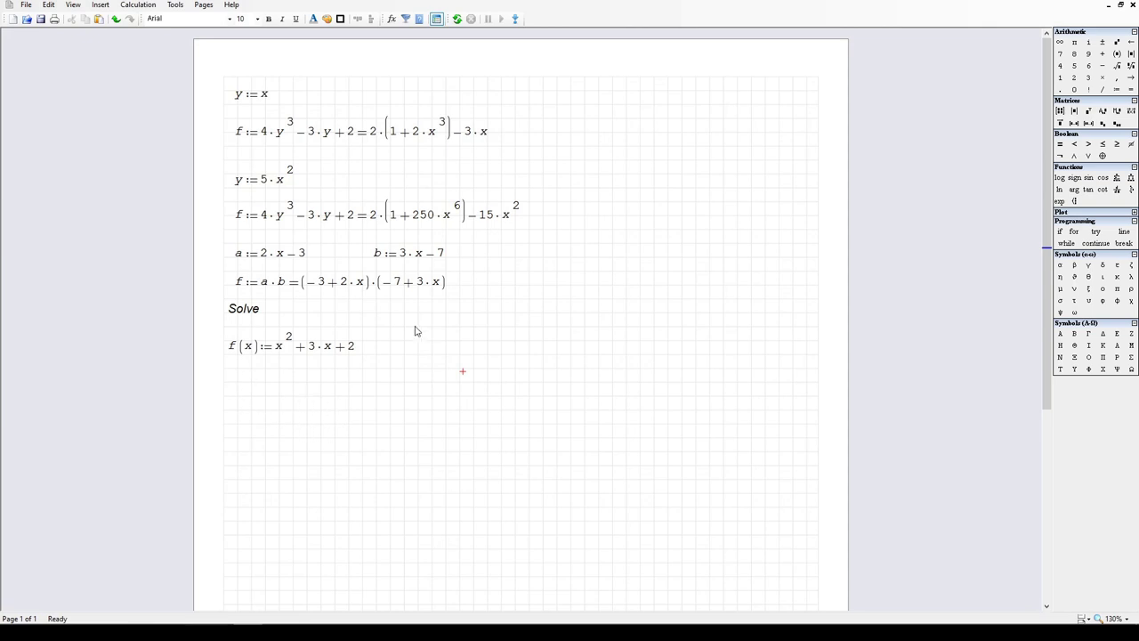
left_click(240, 377)
type("roots")
key("Escape")
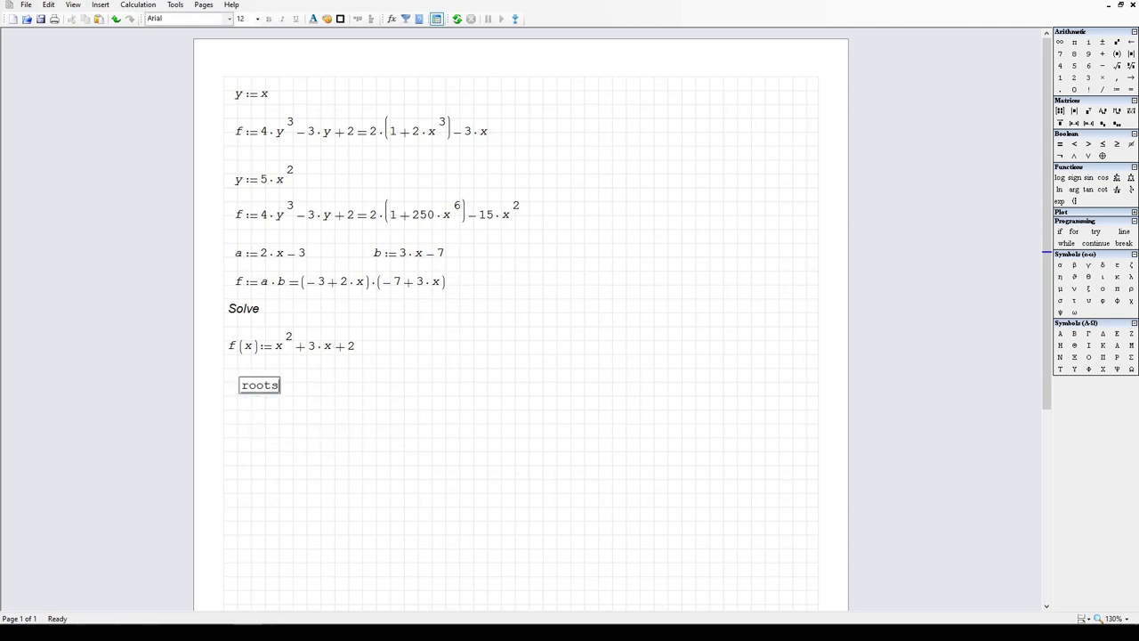
key("BackSpace")
key("BackSpace")
key("BackSpace")
key("BackSpace")
key("BackSpace")
key("BackSpace")
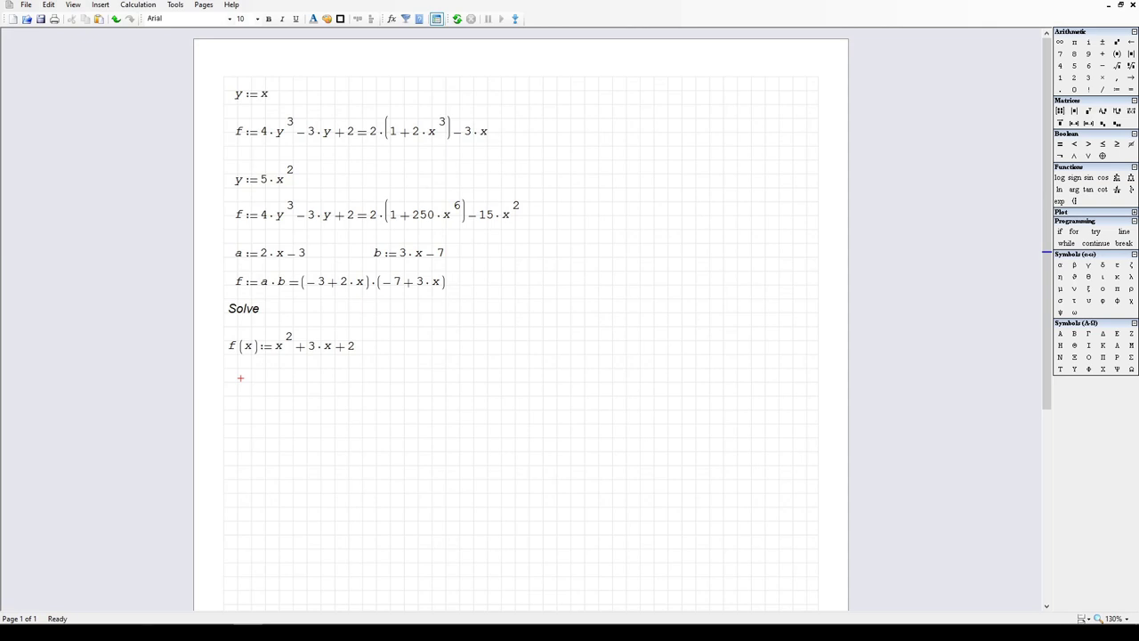
Step: Define d := solve(f(x), x) below f(x) using the two-argument solve function, and evaluate it numerically
type("d:= ")
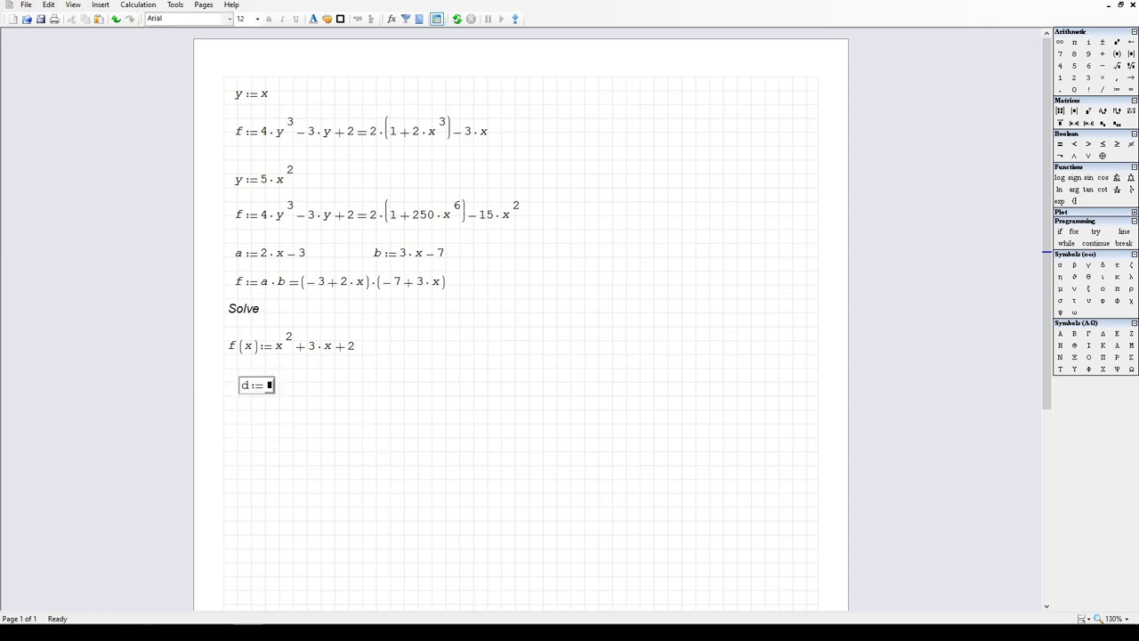
type("s")
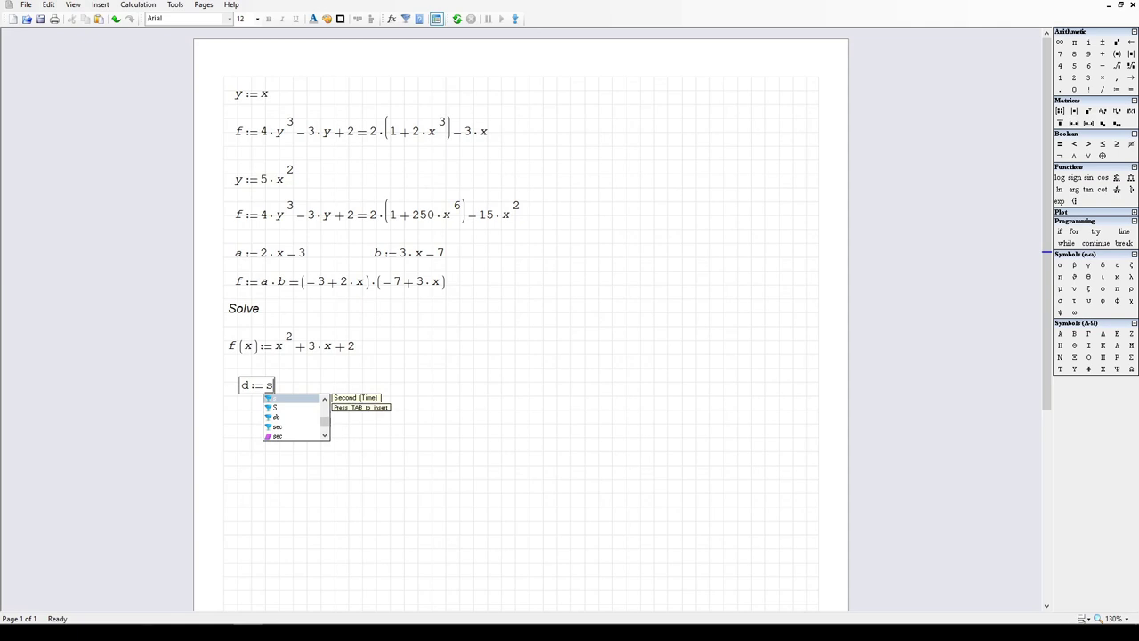
type("olve")
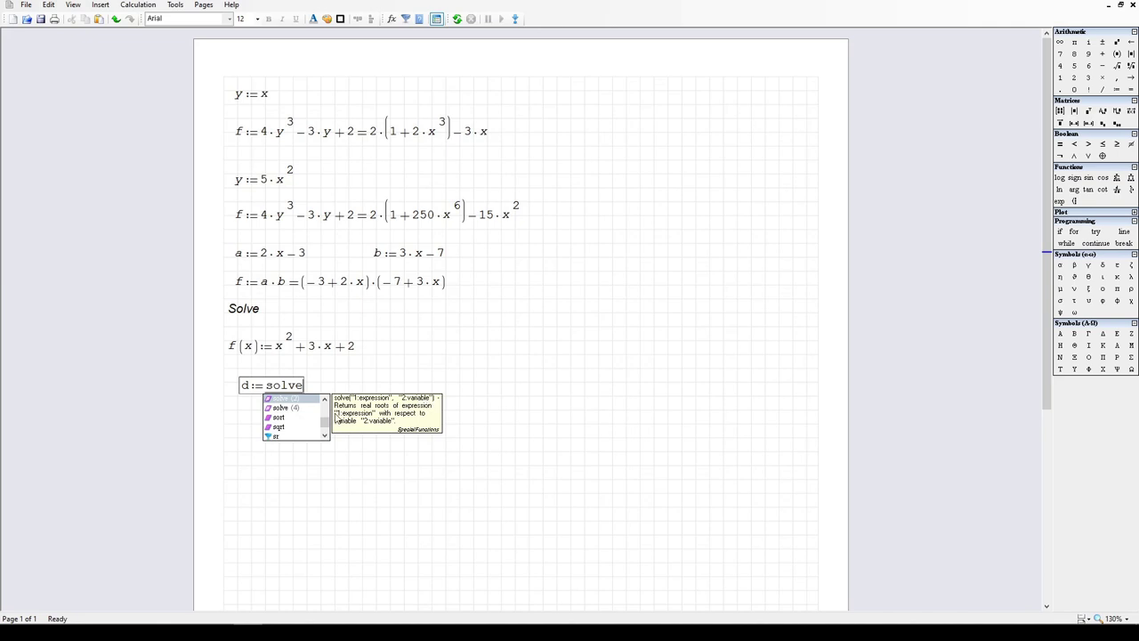
left_click(297, 408)
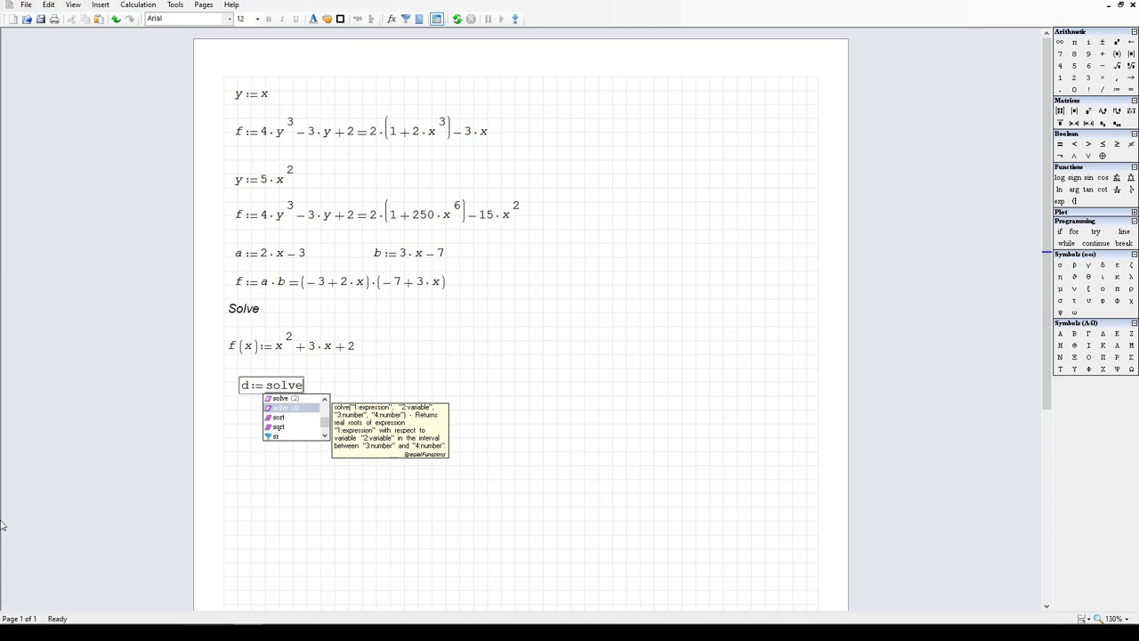
left_click(290, 399)
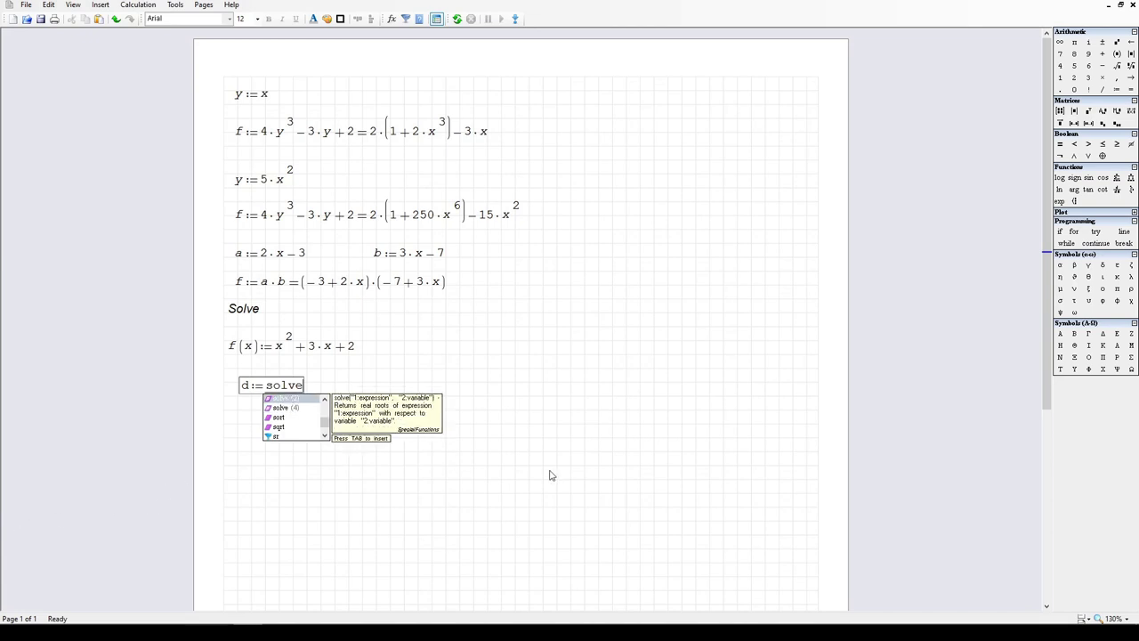
key("Tab")
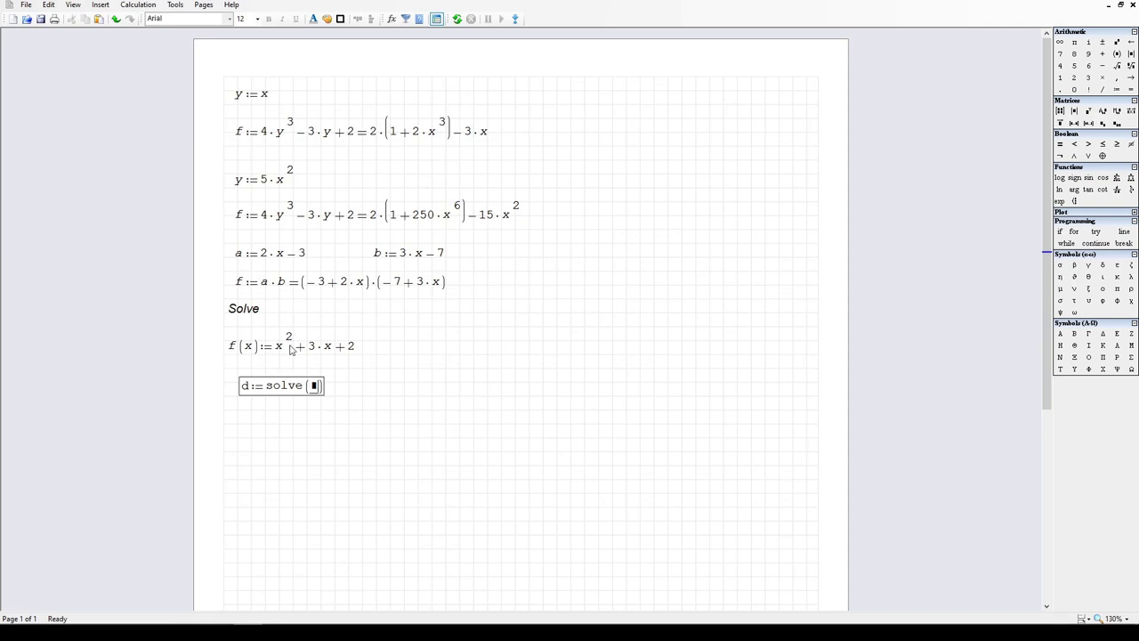
type("f")
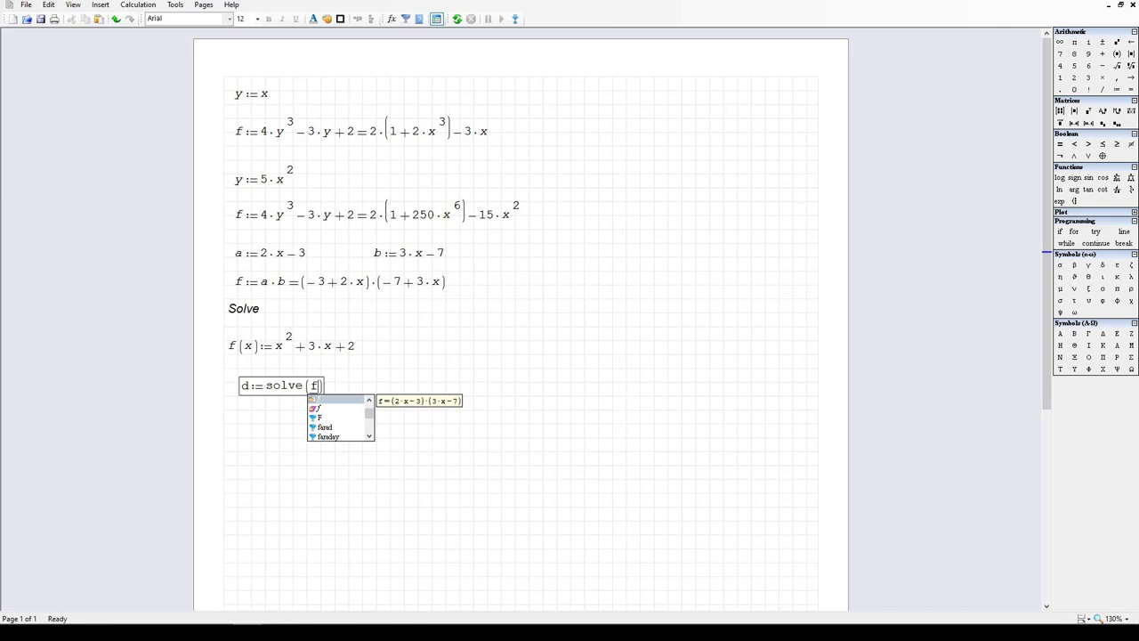
type("(x")
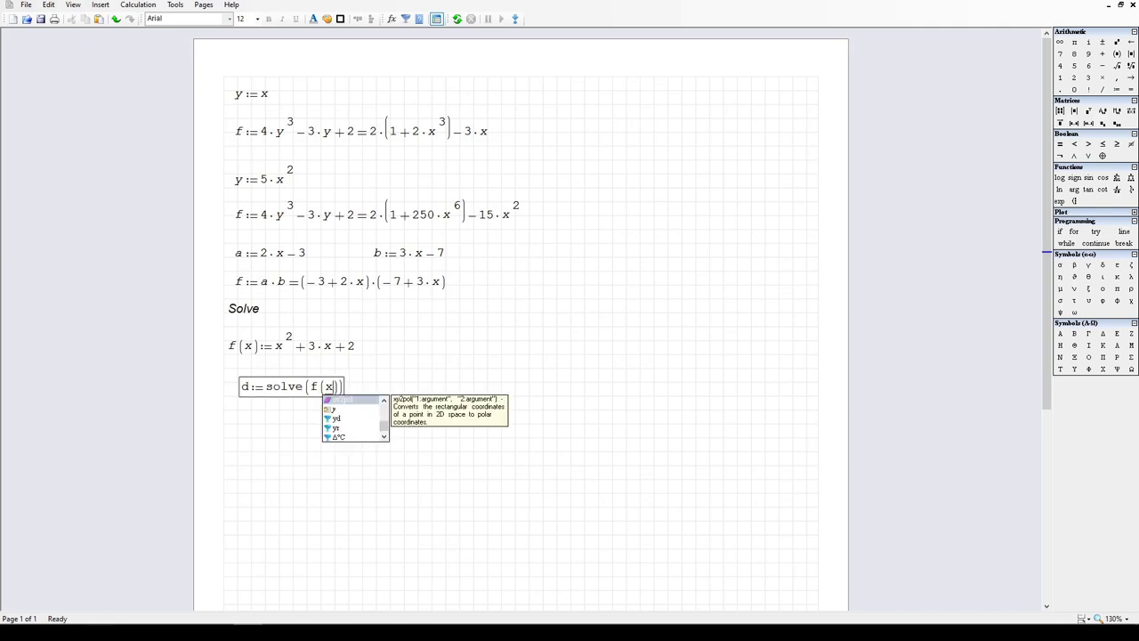
type(")")
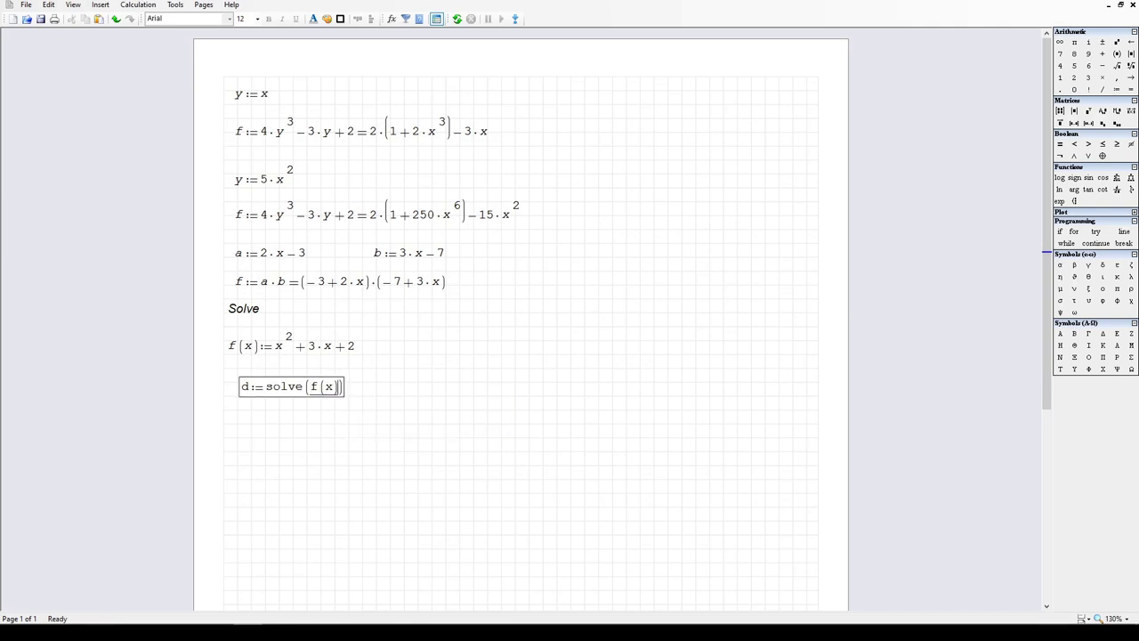
type(", x)=[-2; -1")
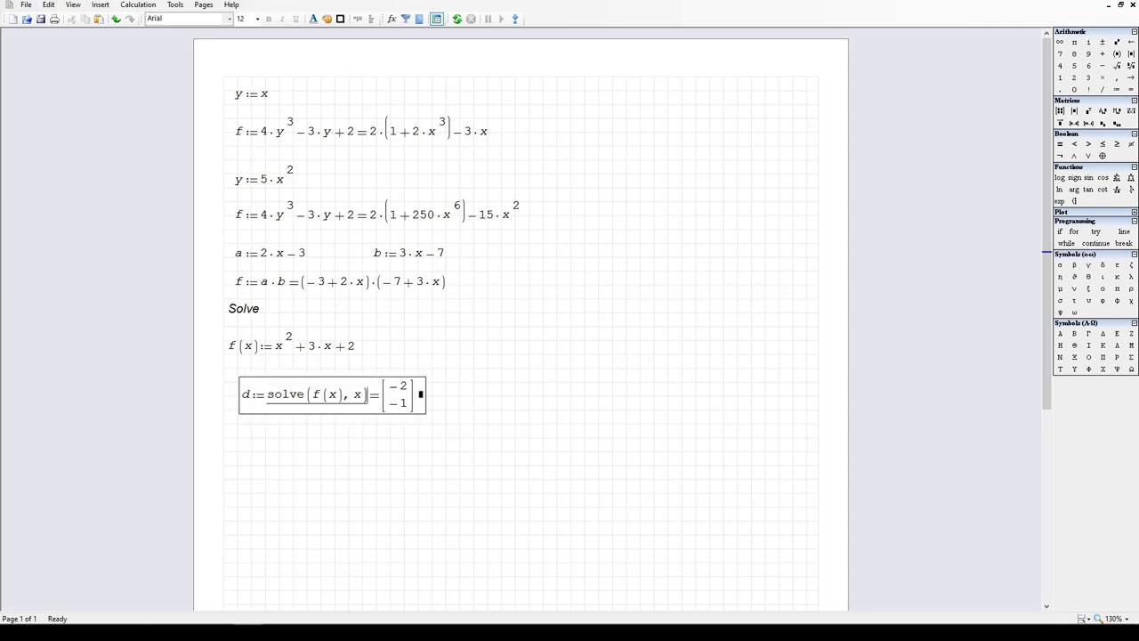
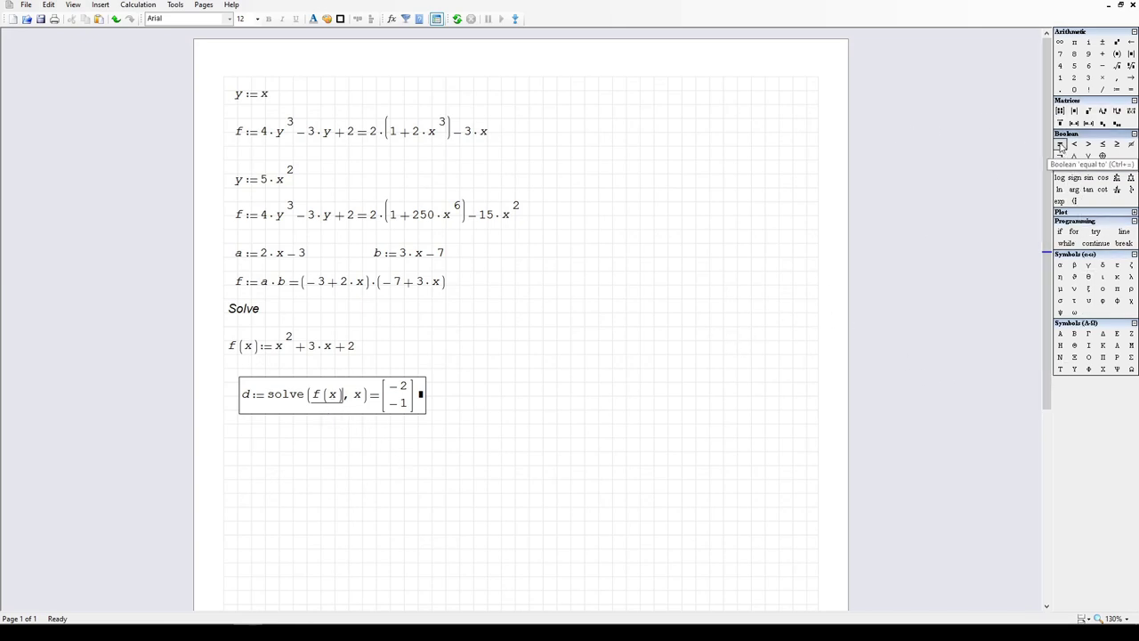
Step: Make the solve expression for d use the Boolean equation f(x) = 6 and recalculate it
left_click(1060, 144)
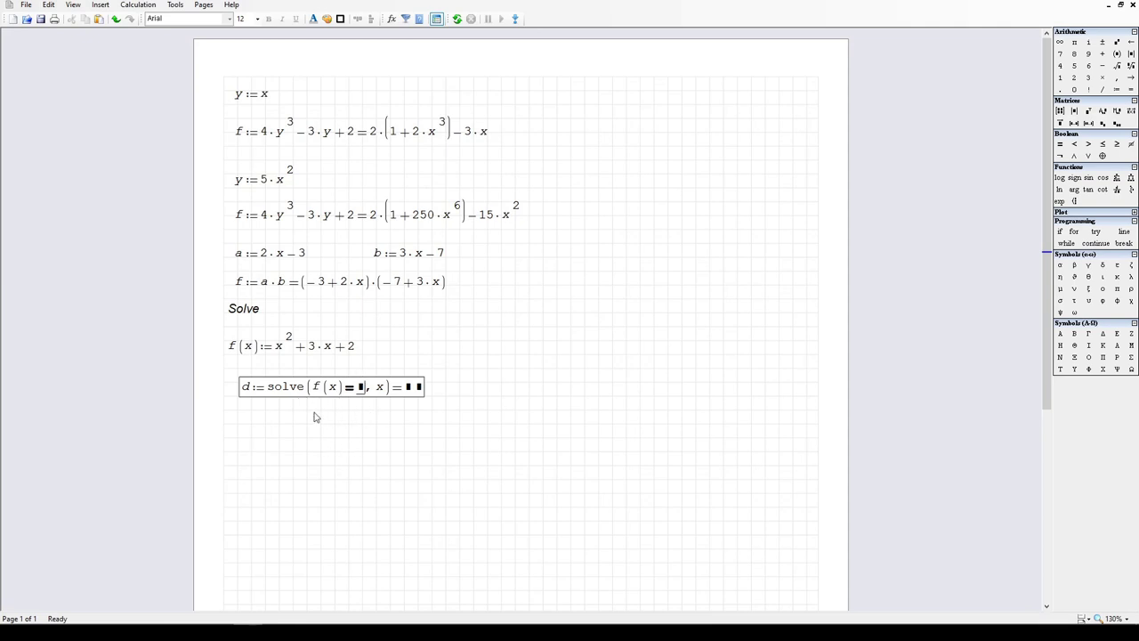
type("6")
key("Return")
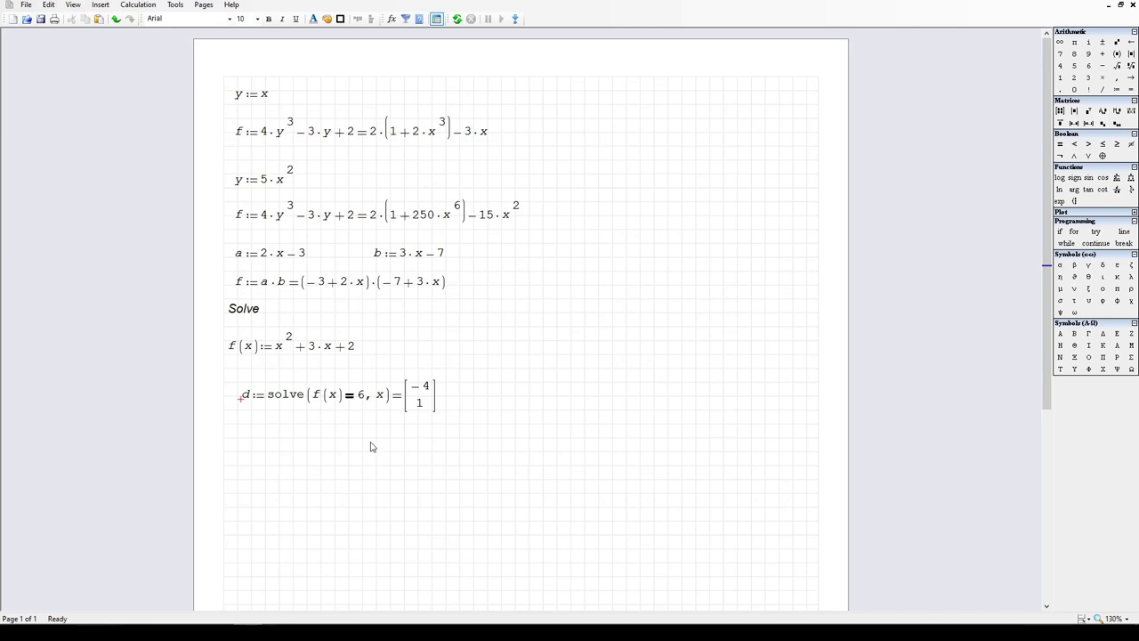
Step: Replace the equation inside d's solve function with the Boolean equality f(x) = 8 and recalculate
left_click(363, 394)
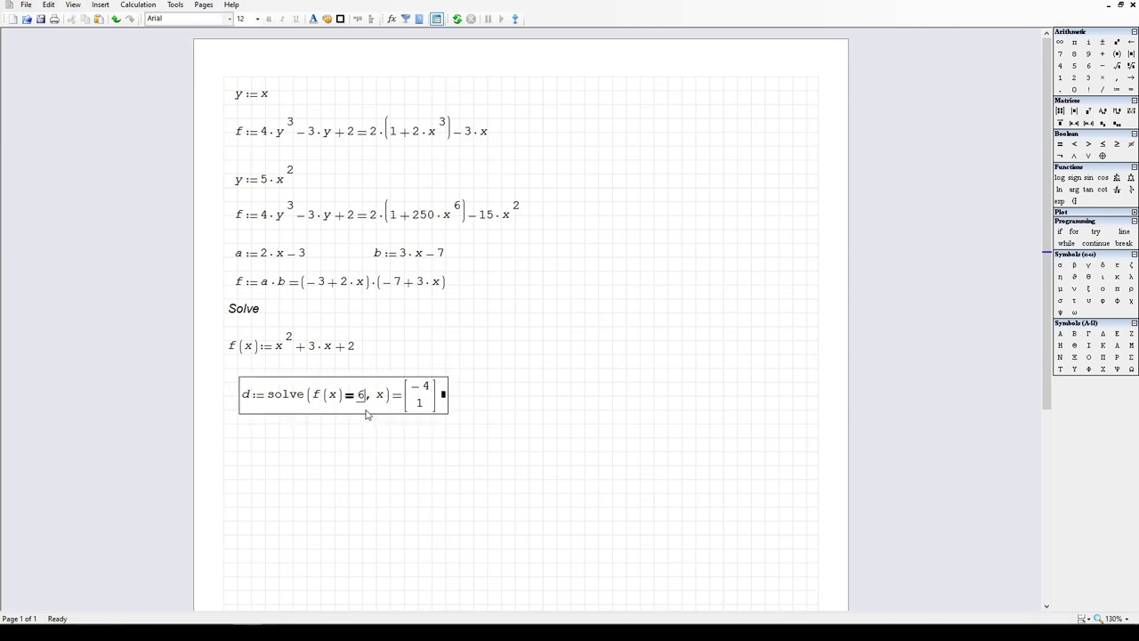
key("BackSpace")
key("BackSpace")
key("BackSpace")
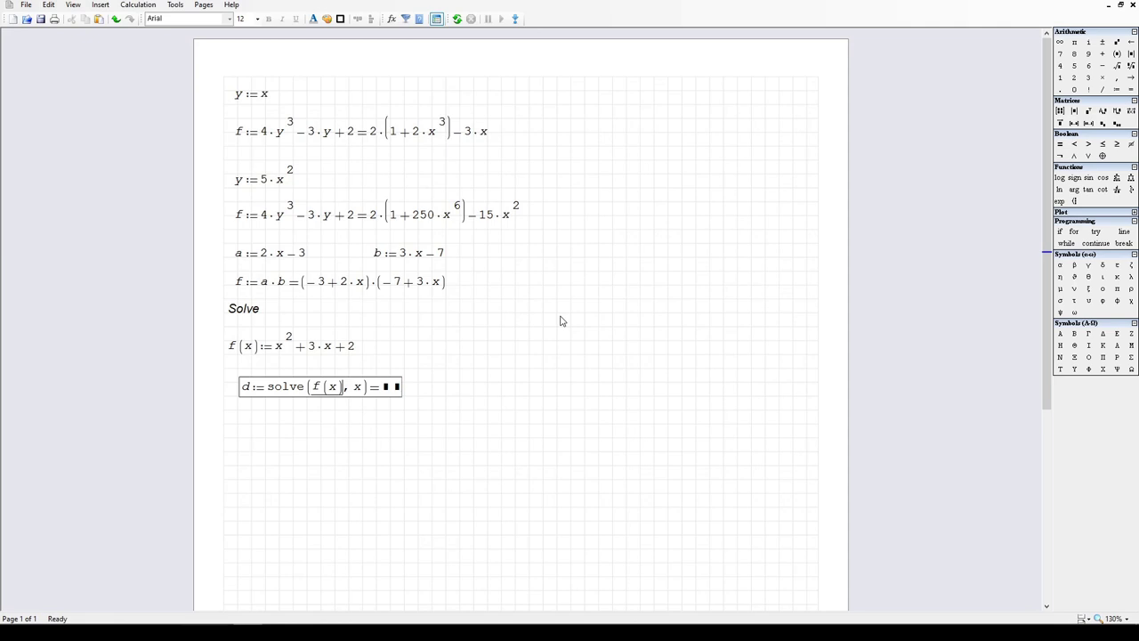
key("ctrl+equal")
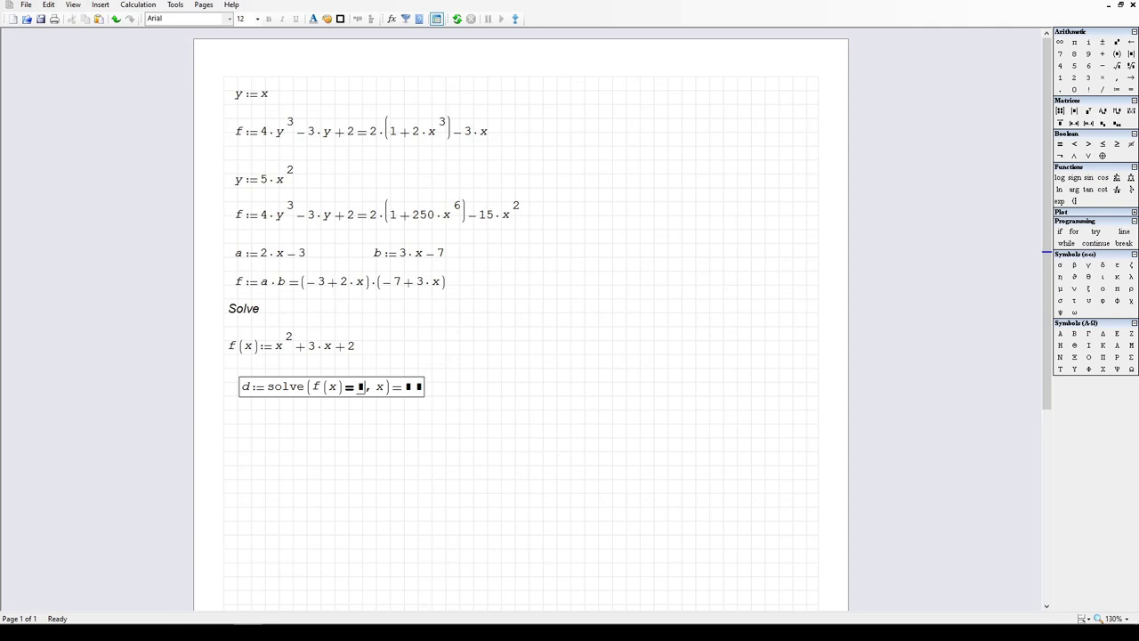
type("8")
left_click(359, 440)
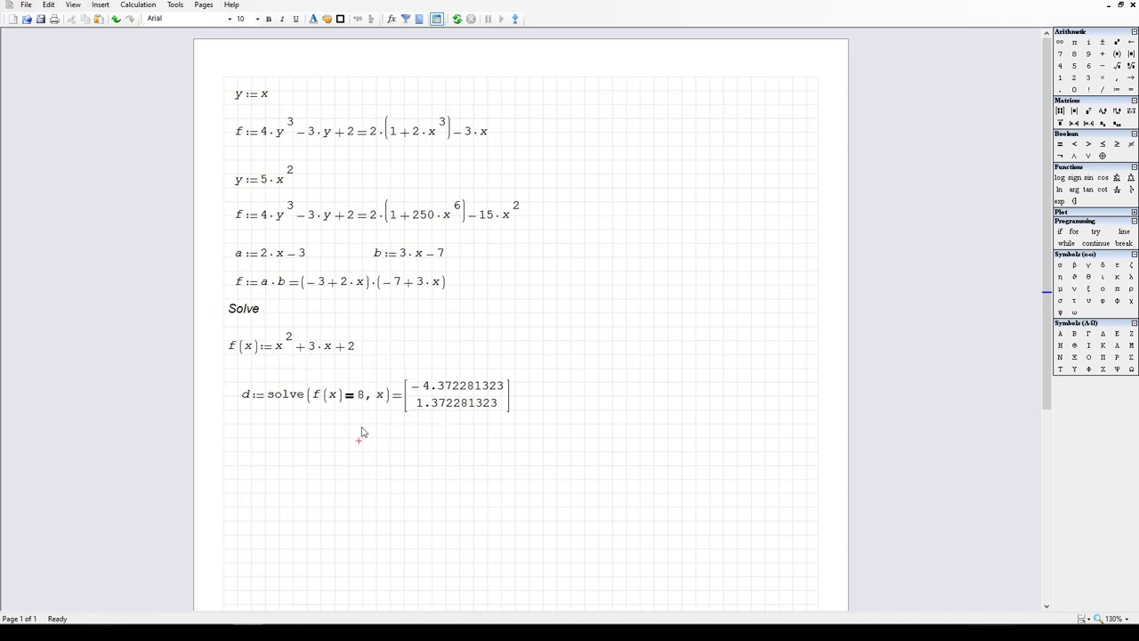
Step: Change the equation inside d's solve function to f(x) = 6 and recalculate
left_click(405, 407)
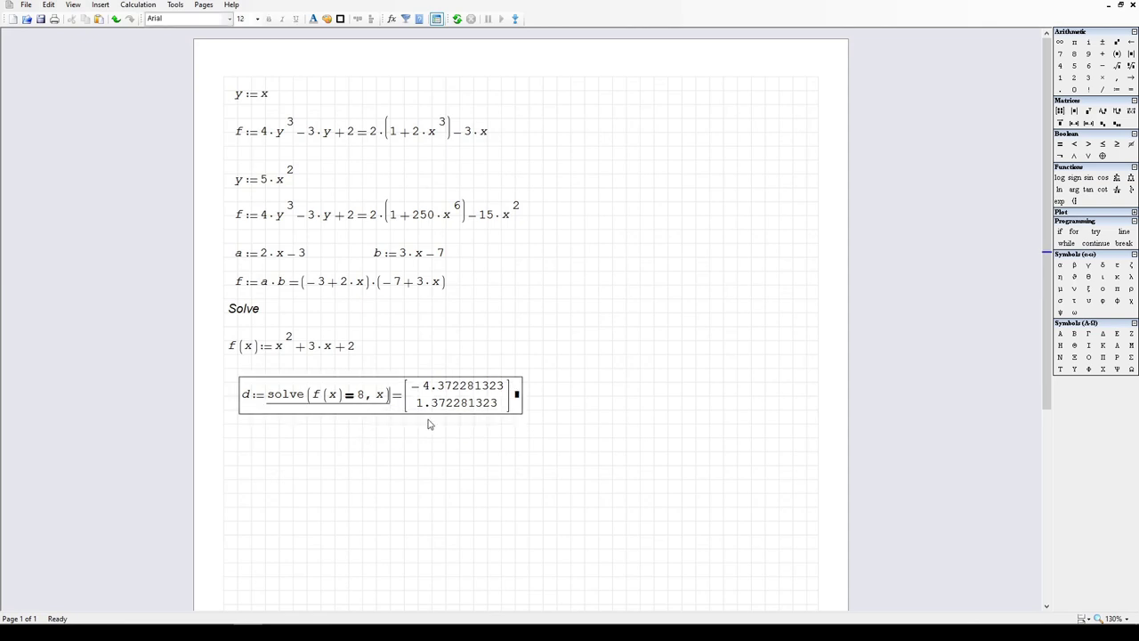
key("Left")
key("Left")
key("Left")
key("shift+Left")
type("6")
key("Return")
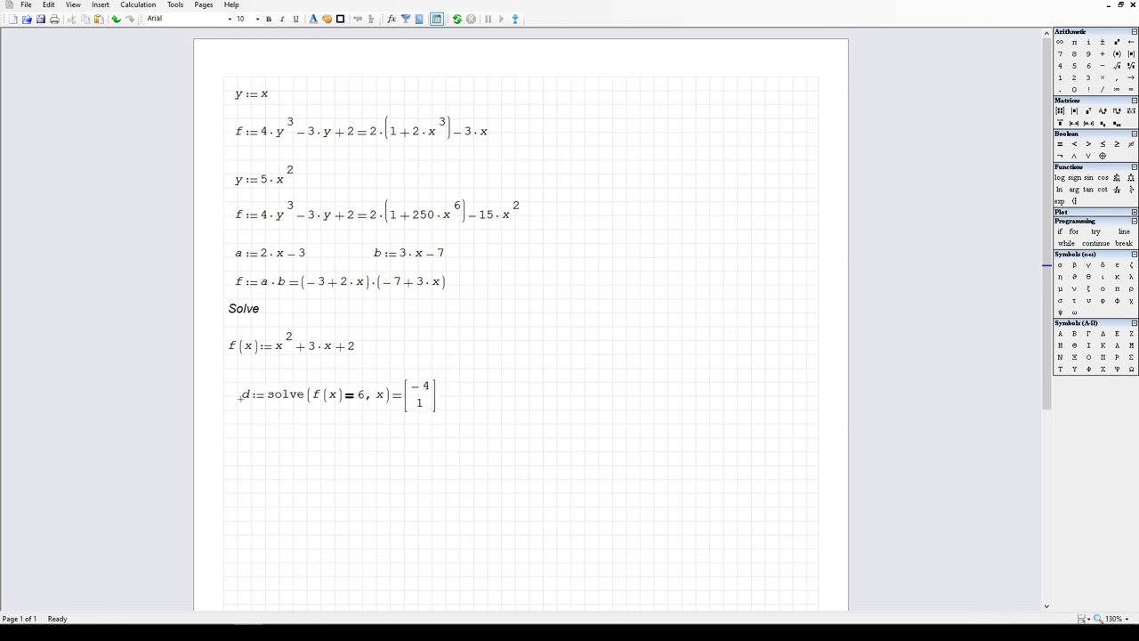
Step: Replace the equation in d's solve function with plain f(x) and move the definition directly beneath f(x)
left_click(367, 398)
key("shift+Left")
key("Right")
key("shift+Left")
key("Delete")
type("f(x)")
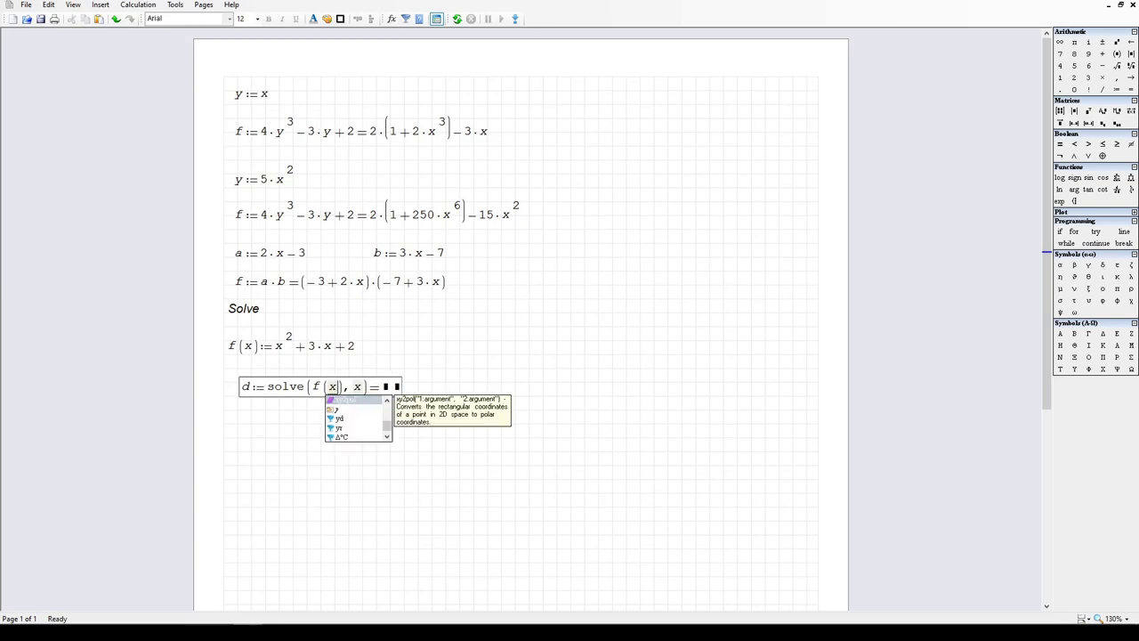
left_click(491, 536)
left_click_drag(435, 455, 339, 378)
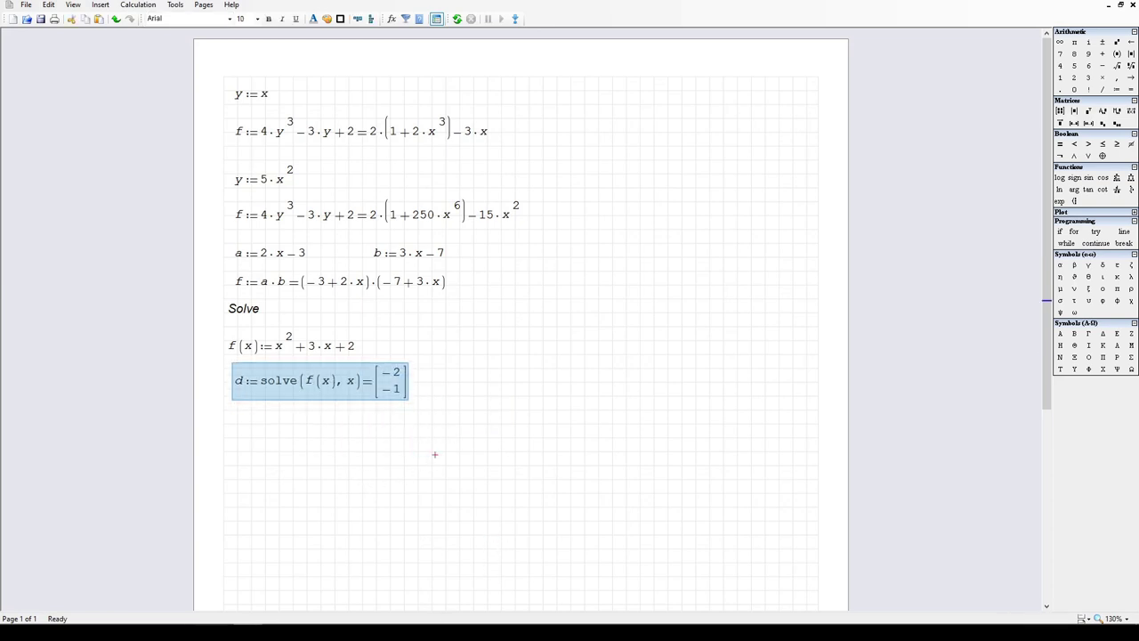
left_click(303, 440)
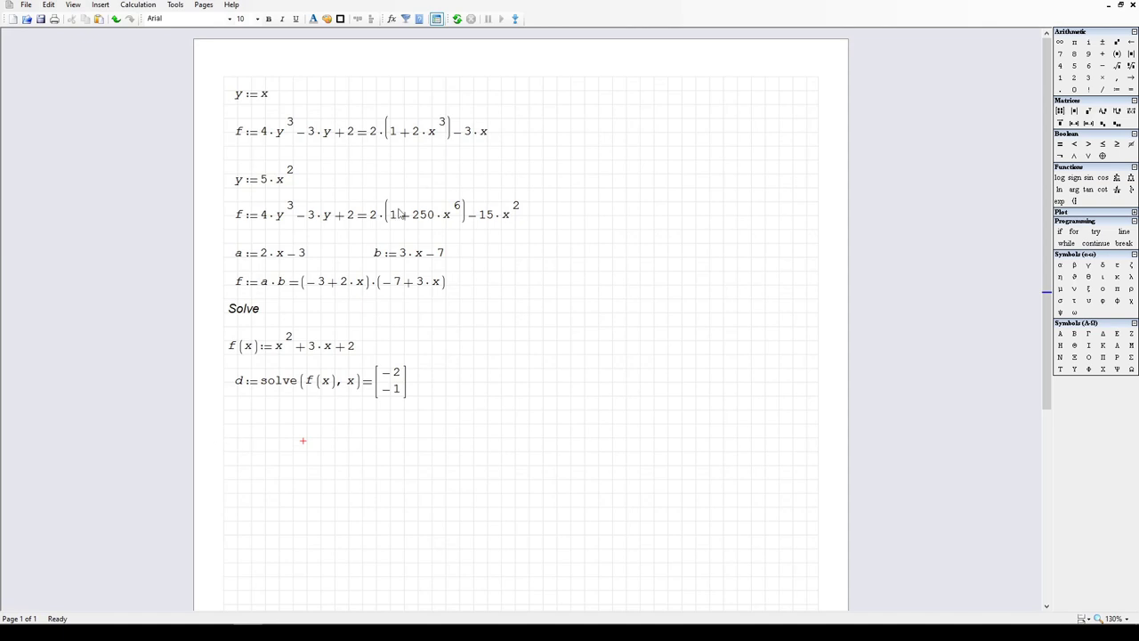
Step: Define c := solve(f(x), x, -3, 3) below d using the four-argument solve function, and evaluate it numerically
left_click(229, 416)
type("e")
key("BackSpace")
type("c:=")
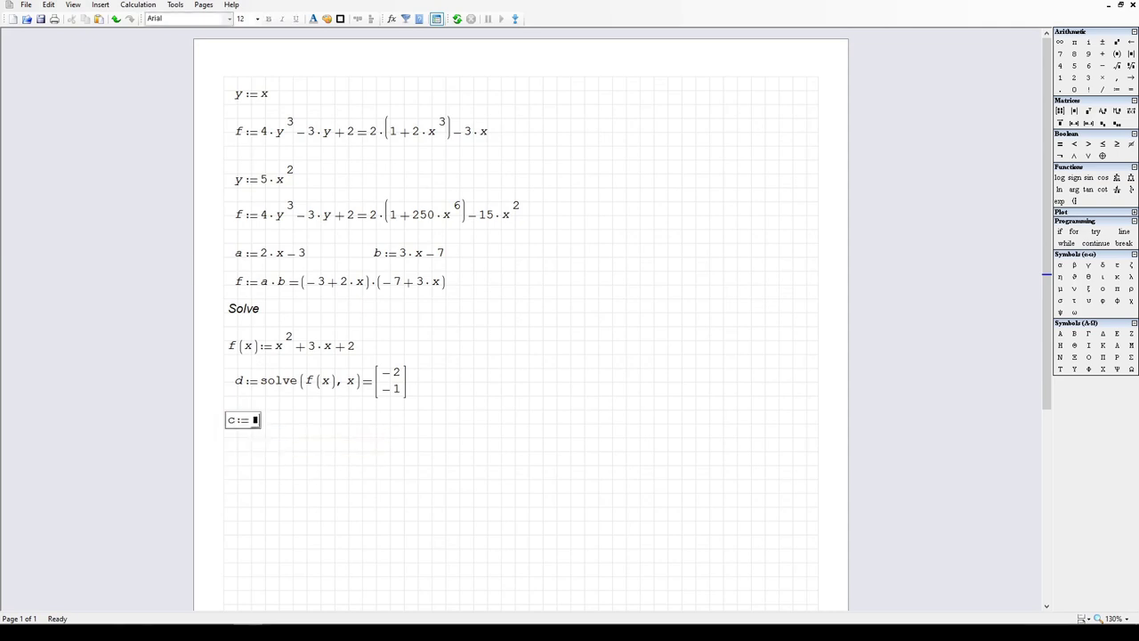
type("solve(")
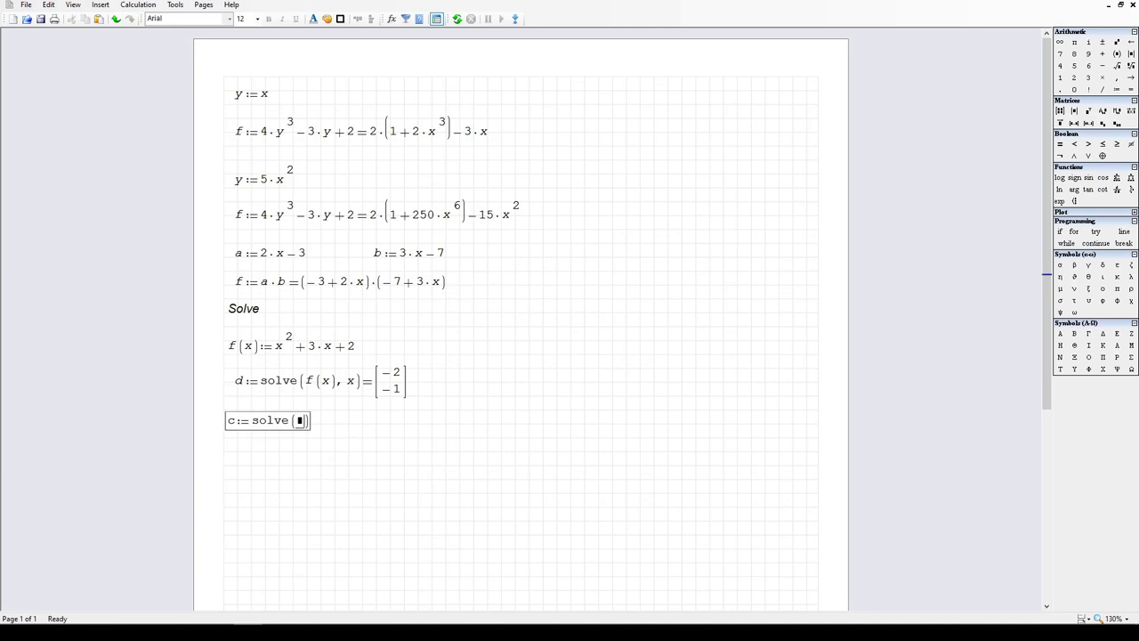
type("f")
key("Escape")
key("ctrl+space")
type("(x")
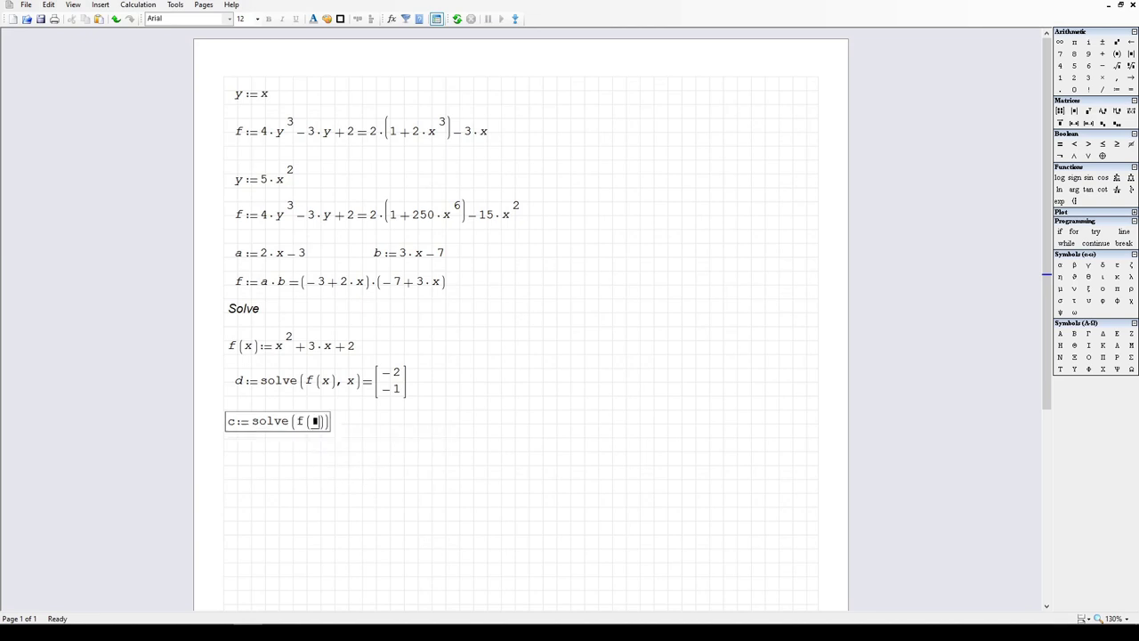
key("Right")
type(",")
key("BackSpace")
type(", x")
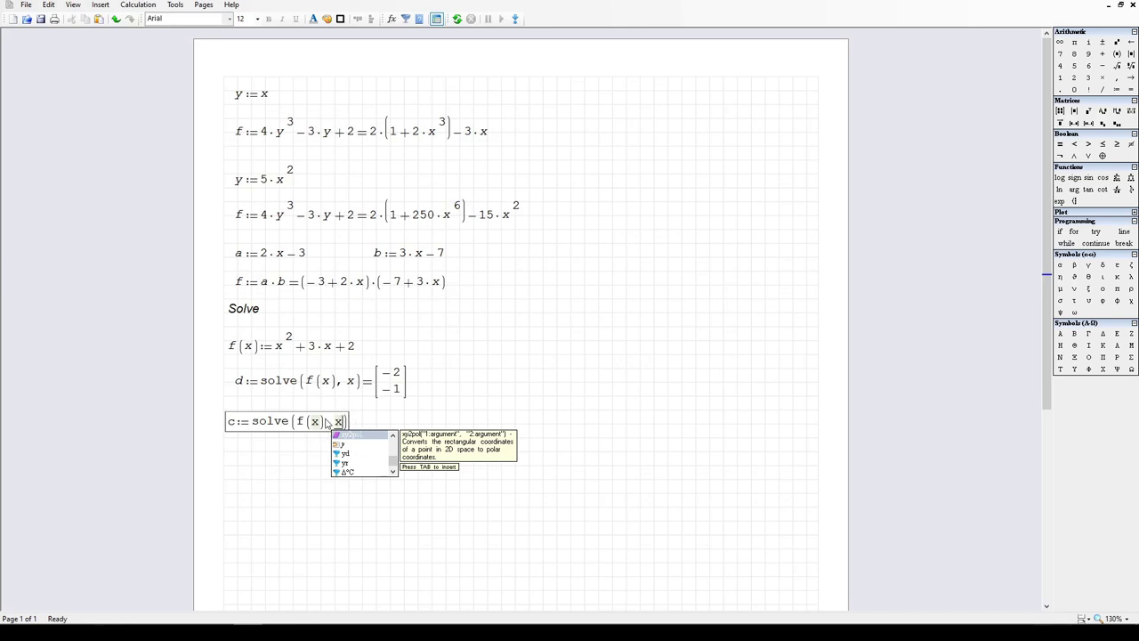
type(",")
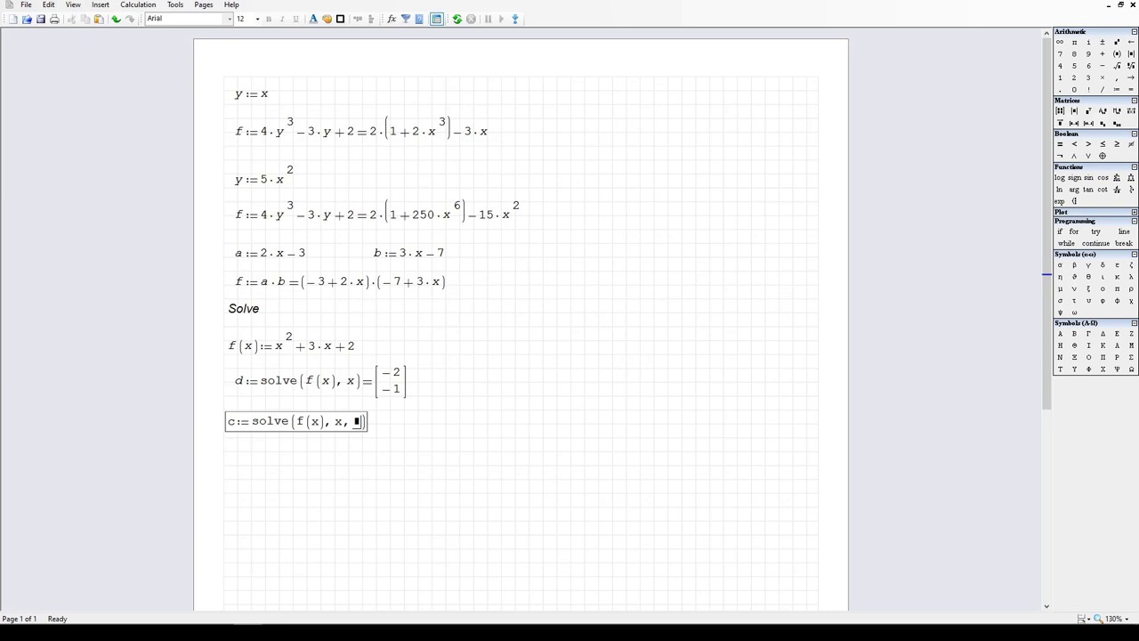
type("-3, 3) =[-2; -1")
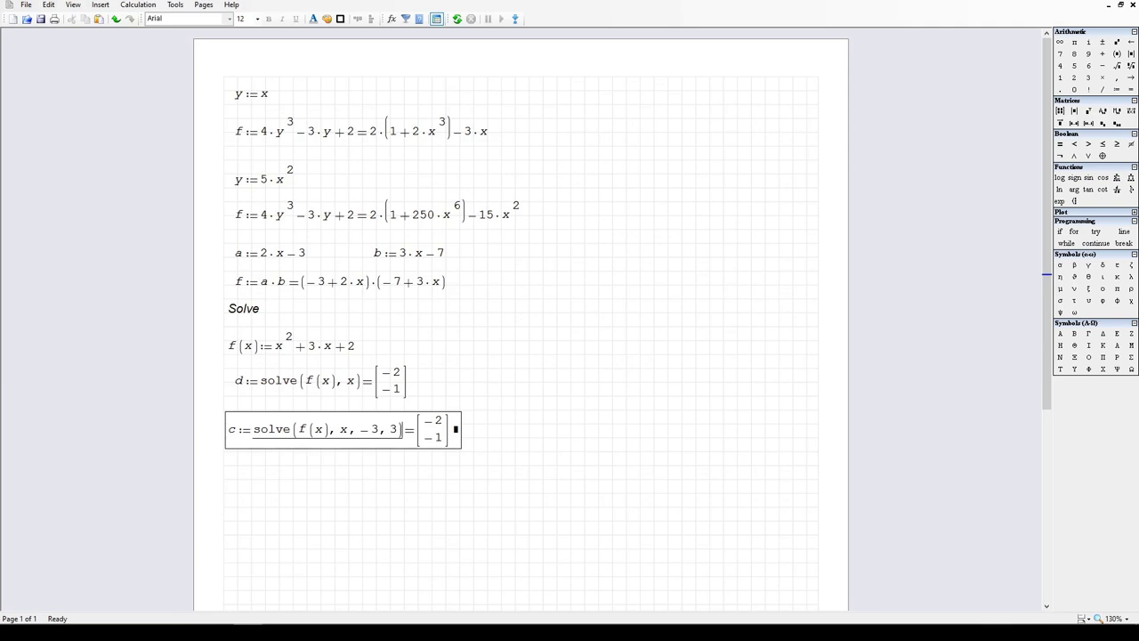
left_click(378, 429)
key("BackSpace")
type("2")
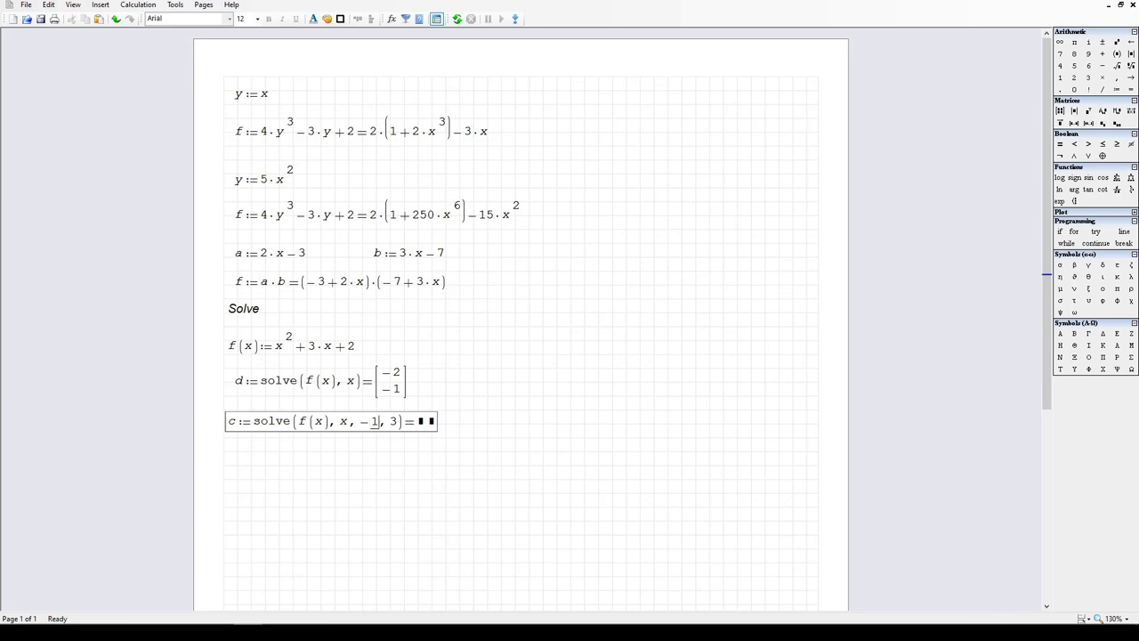
left_click(395, 422)
key("BackSpace")
type("2")
key("Left")
type("-")
key("Left")
key("Left")
key("BackSpace")
key("BackSpace")
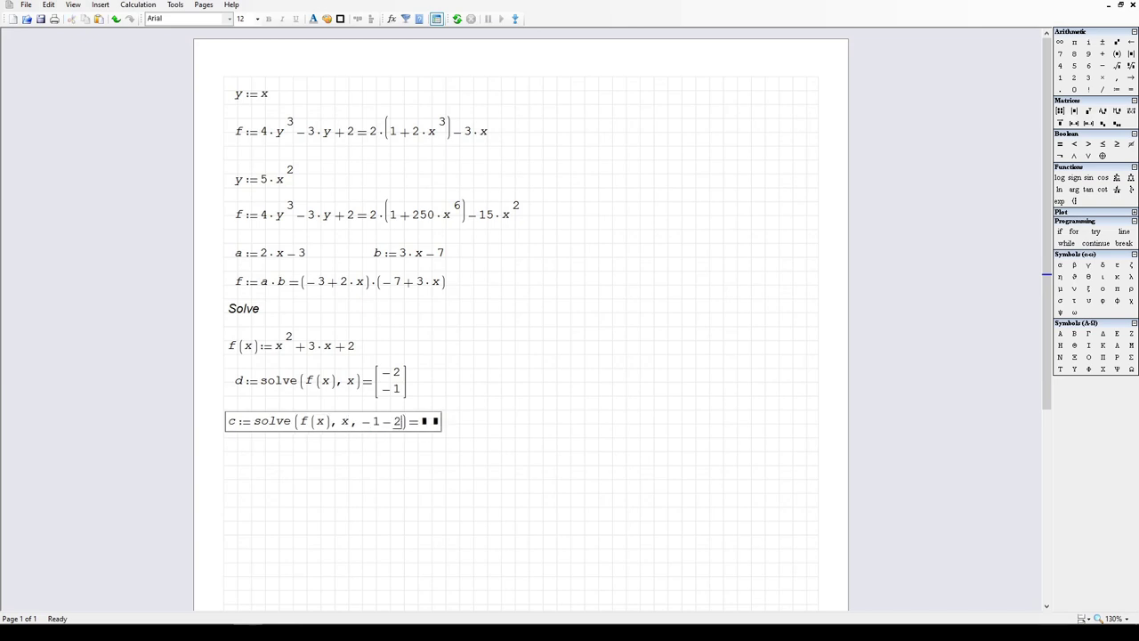
Step: Set the interval bounds in c's solve function to -2 and -1, and recalculate
key("shift+Left")
key("shift+Left")
key("shift+Left")
key("shift+Left")
key("BackSpace")
type("-2, -1")
key("Return")
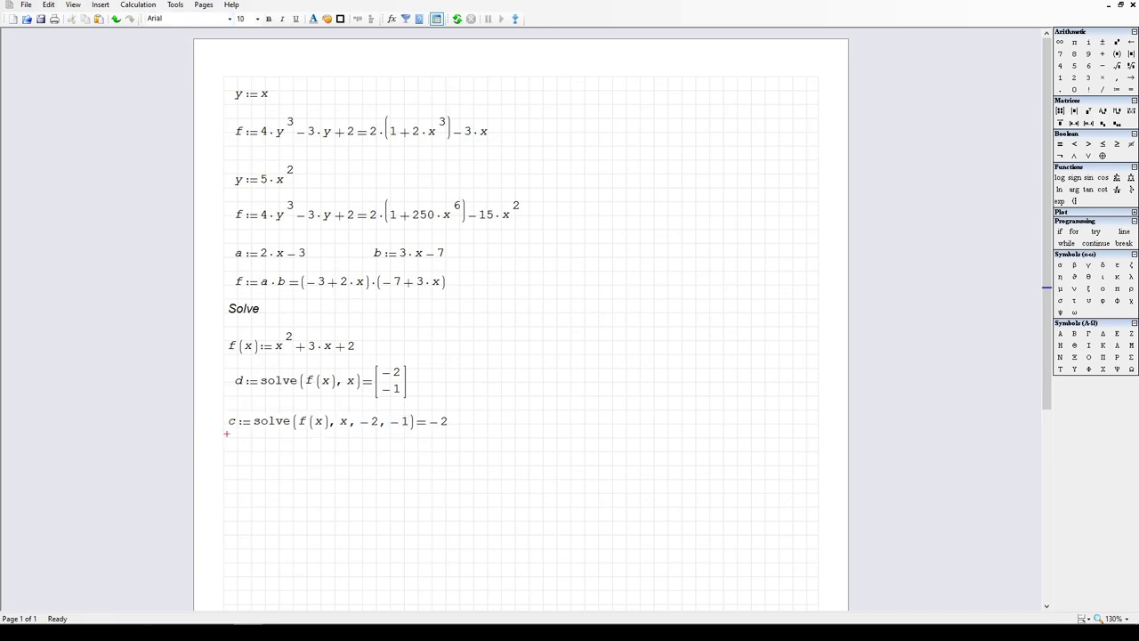
Step: Replace the interval bounds in c's solve function with 0 and 2, and recalculate
left_click(387, 428)
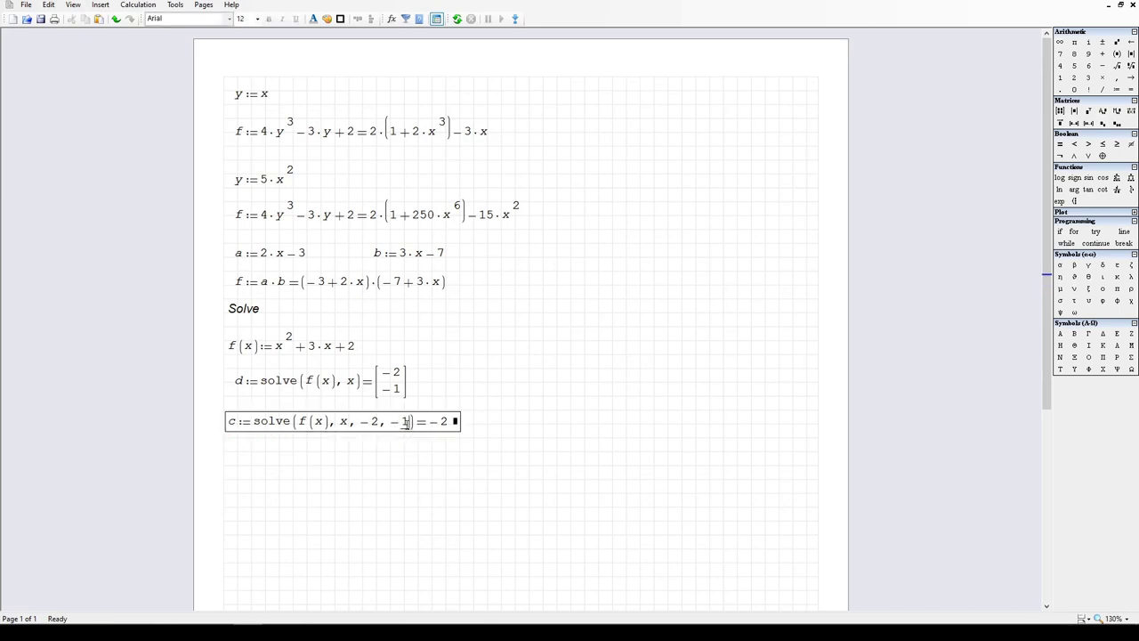
key("Left")
key("shift+Left")
key("shift+Left")
key("Right")
key("Left")
key("Right")
key("shift+Left")
key("BackSpace")
key("Left")
key("Right")
key("Right")
key("Left")
key("Left")
key("Right")
key("BackSpace")
key("BackSpace")
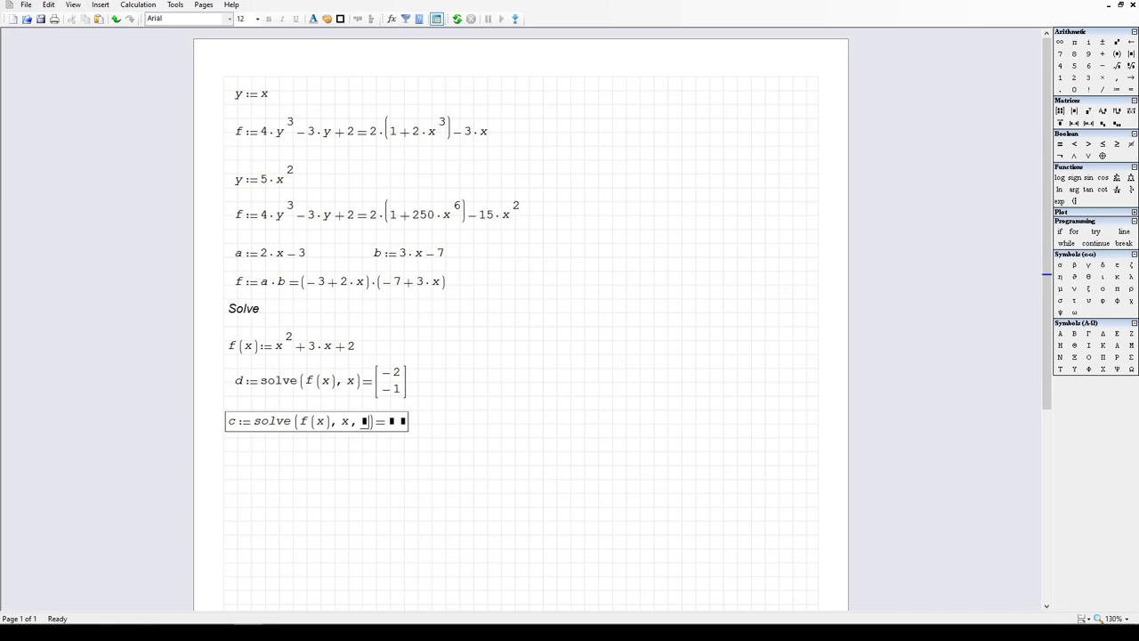
type("0, 2")
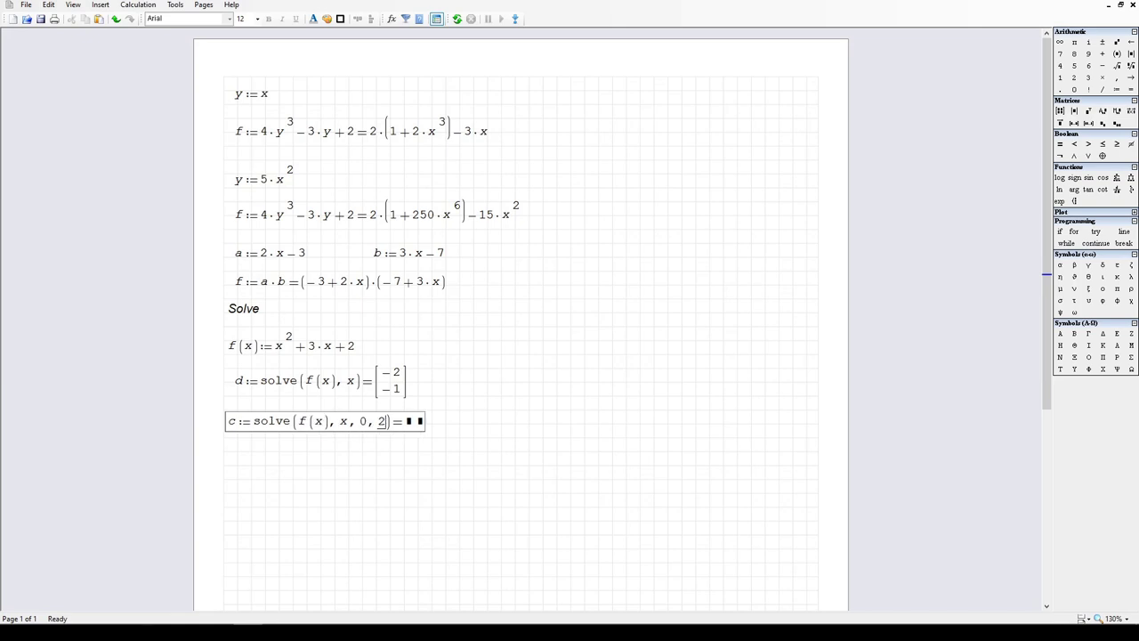
key("Return")
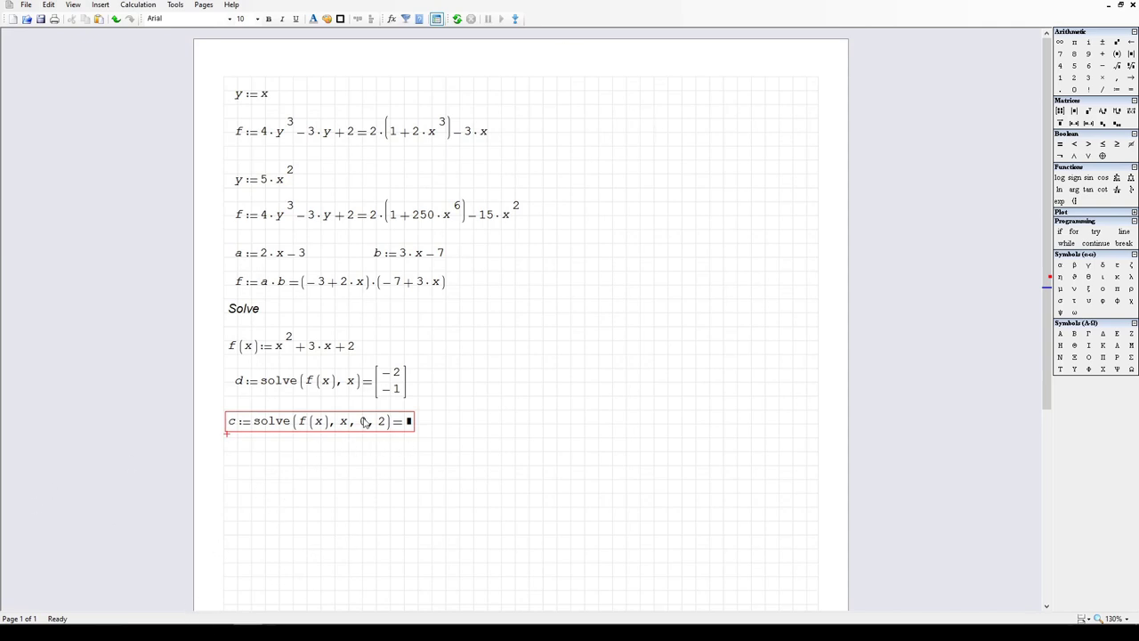
Step: Remove the interval bounds from c so that it reads solve(f(x), x), and recalculate
mouse_move(411, 427)
left_click(368, 425)
double_click(388, 424)
left_click(383, 424)
double_click(373, 424)
left_click(384, 421)
left_click_drag(456, 453, 372, 421)
double_click(372, 421)
left_click(380, 421)
double_click(382, 421)
left_click(382, 420)
key("BackSpace")
key("BackSpace")
key("BackSpace")
key("BackSpace")
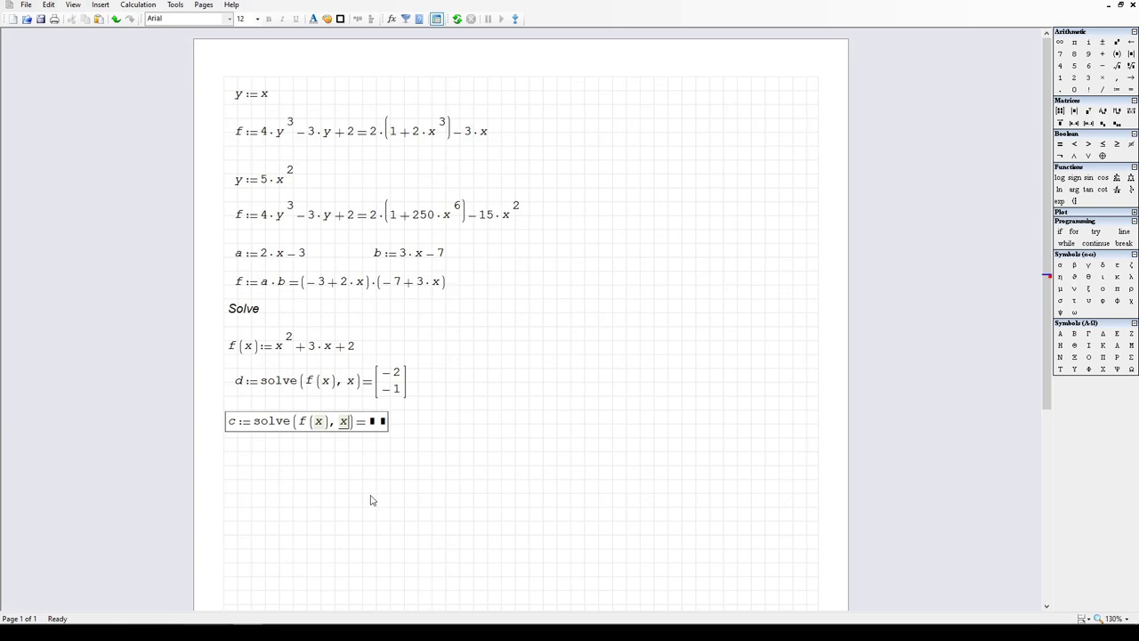
left_click(421, 476)
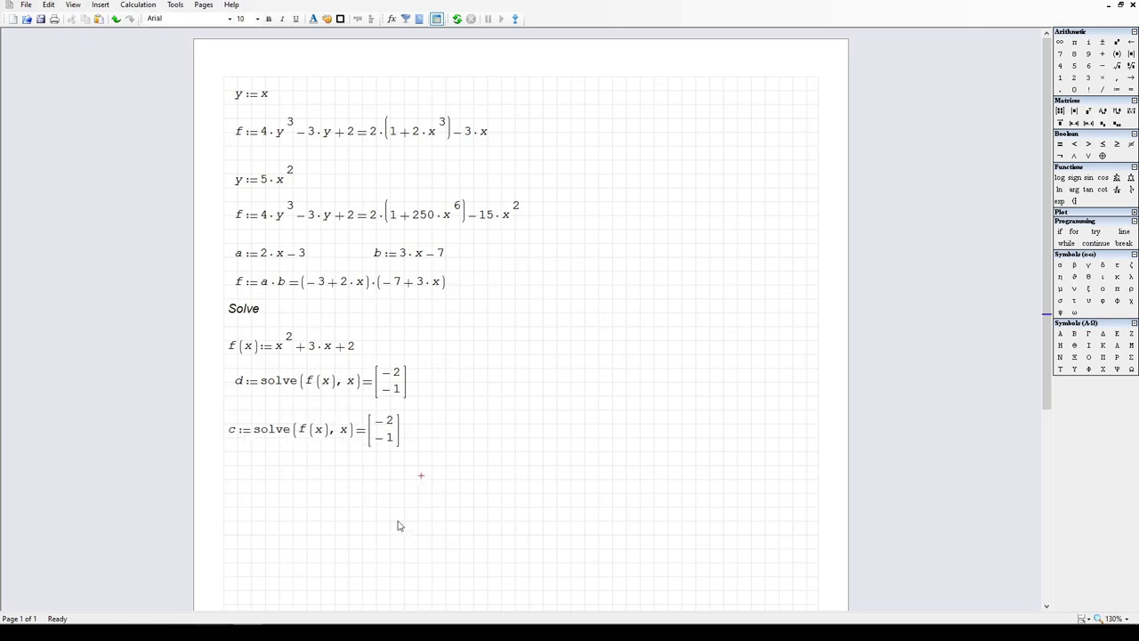
Step: Examine the roots range in the program's calculation options, leaving the settings as they are
left_click_drag(441, 494, 294, 464)
left_click(297, 497)
left_click(174, 5)
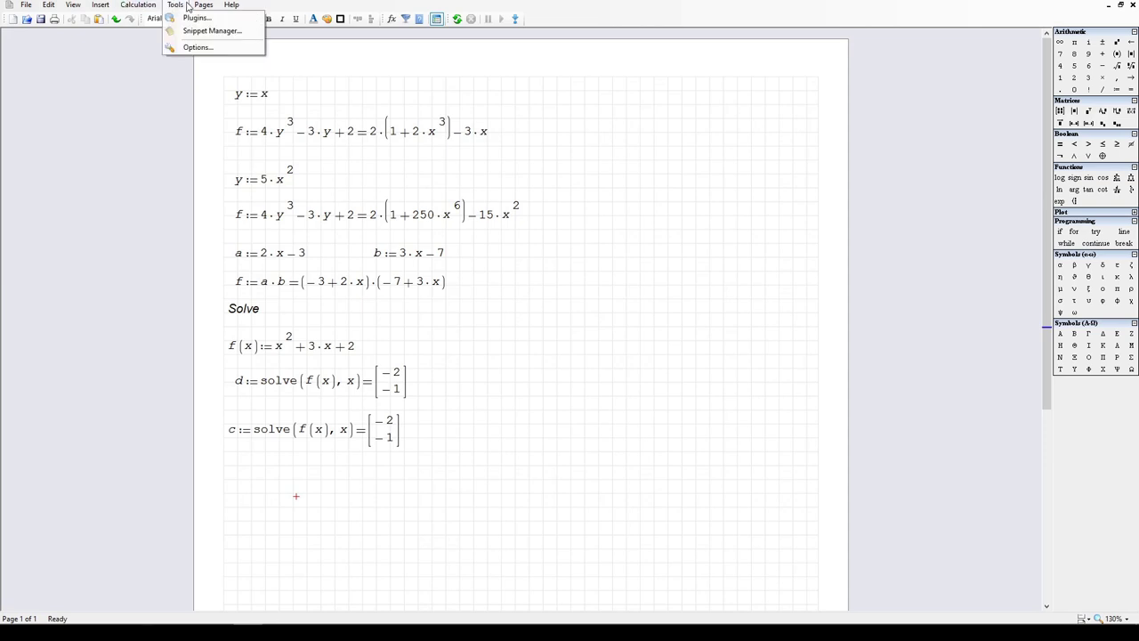
left_click(205, 50)
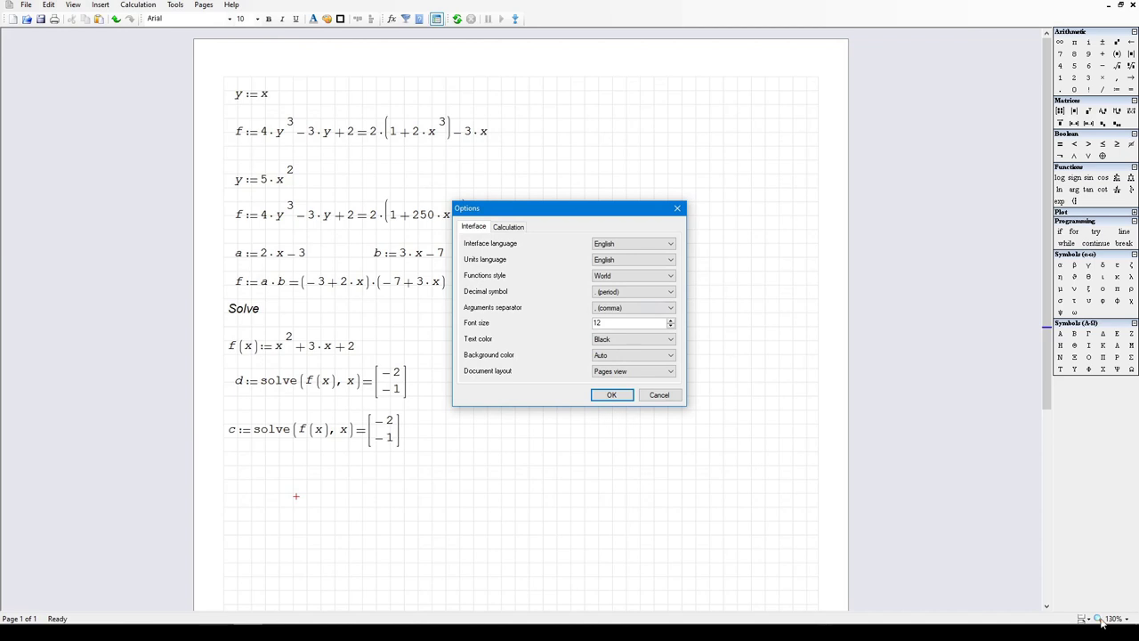
left_click(672, 398)
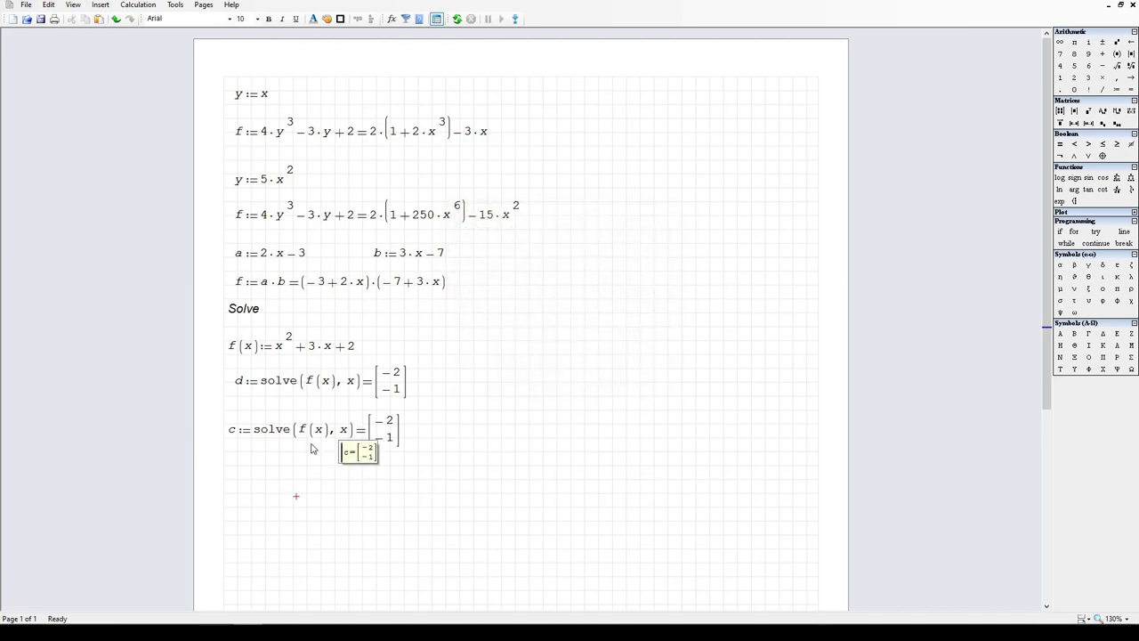
left_click(175, 4)
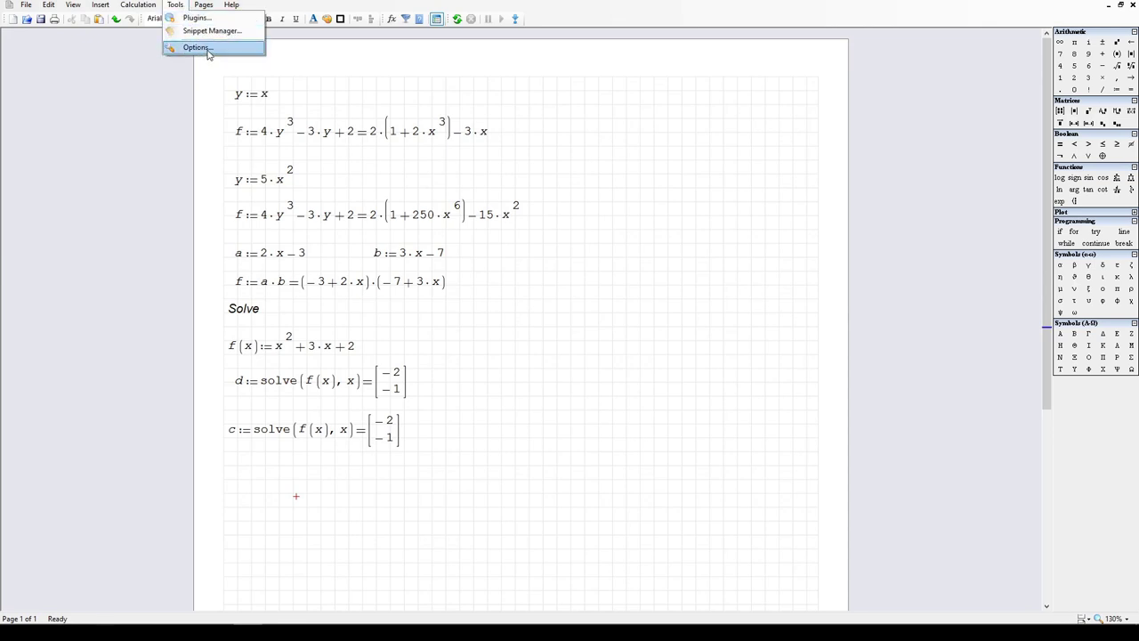
left_click(197, 47)
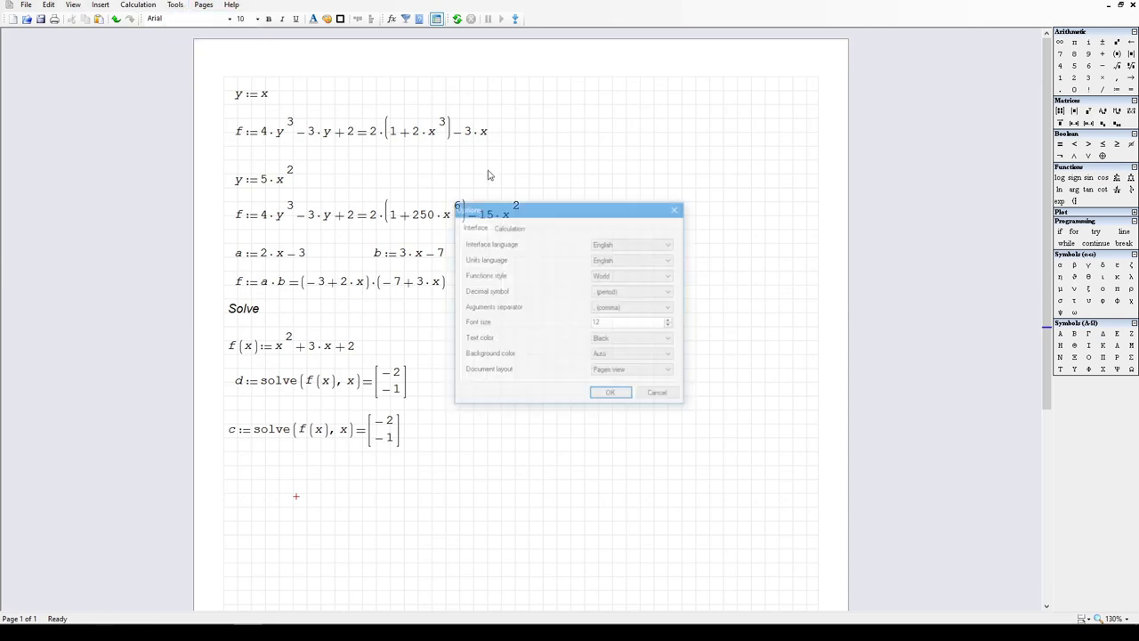
left_click(506, 228)
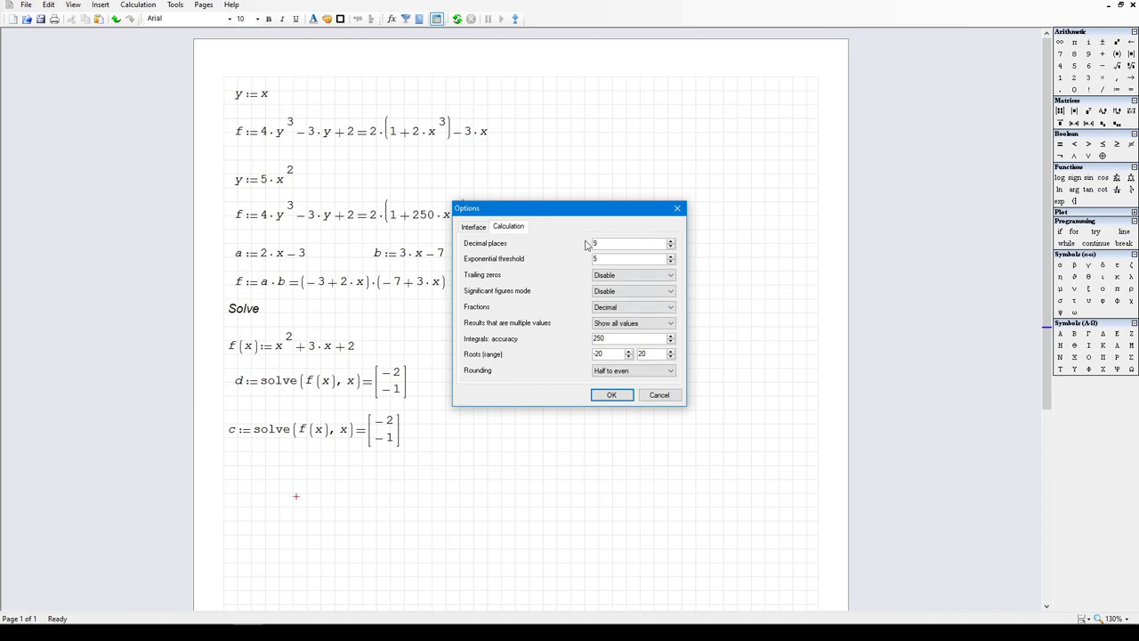
scroll(627, 339, "down", 3)
double_click(618, 356)
left_click(656, 397)
Step: Set the lower limit of the roots range to 0 in the calculation options and apply it
left_click(398, 436)
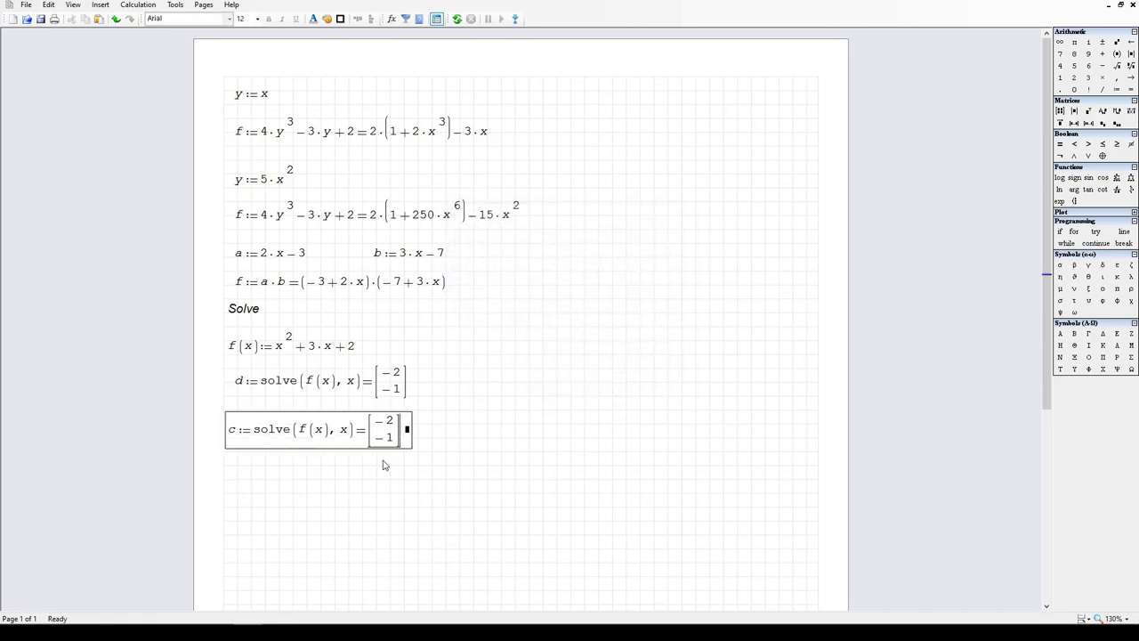
left_click(175, 5)
left_click(190, 47)
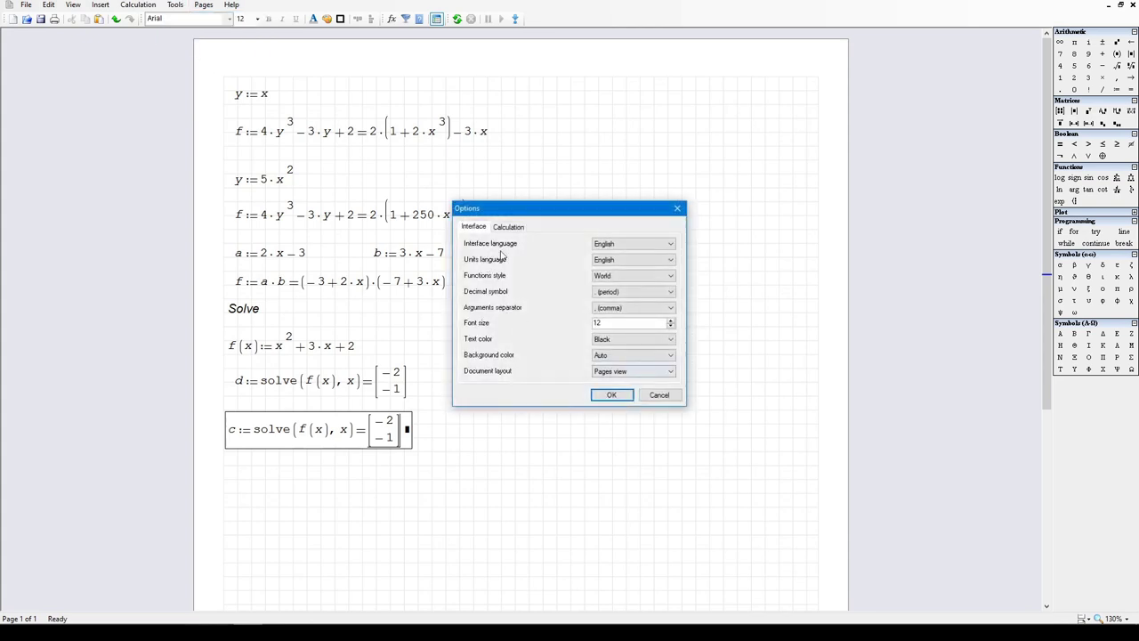
left_click(518, 228)
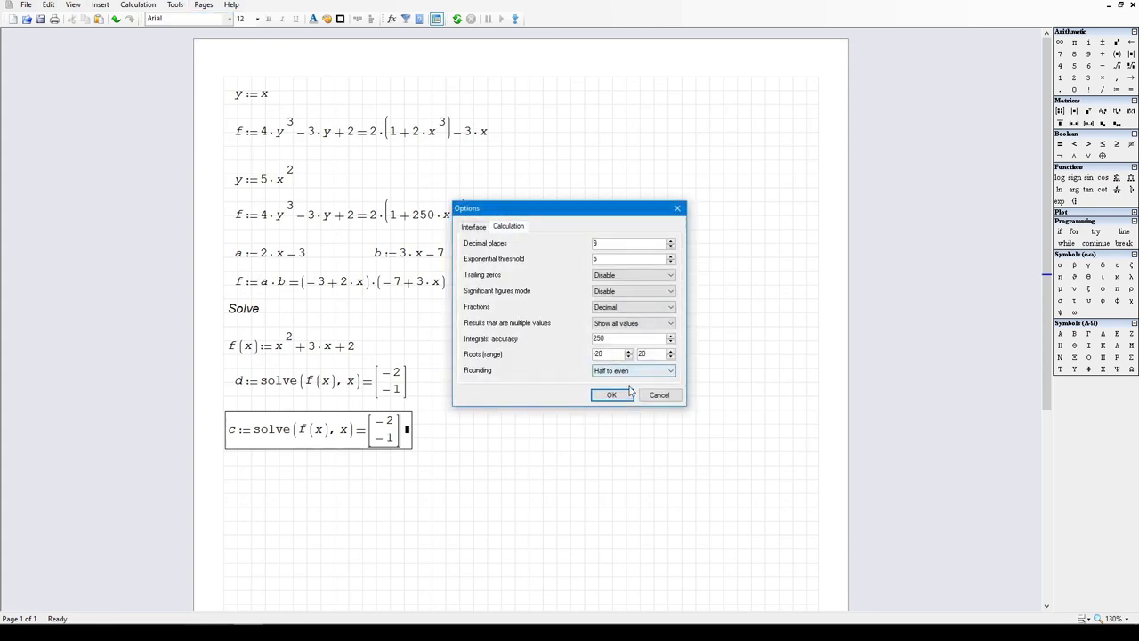
left_click_drag(613, 353, 538, 350)
type("0")
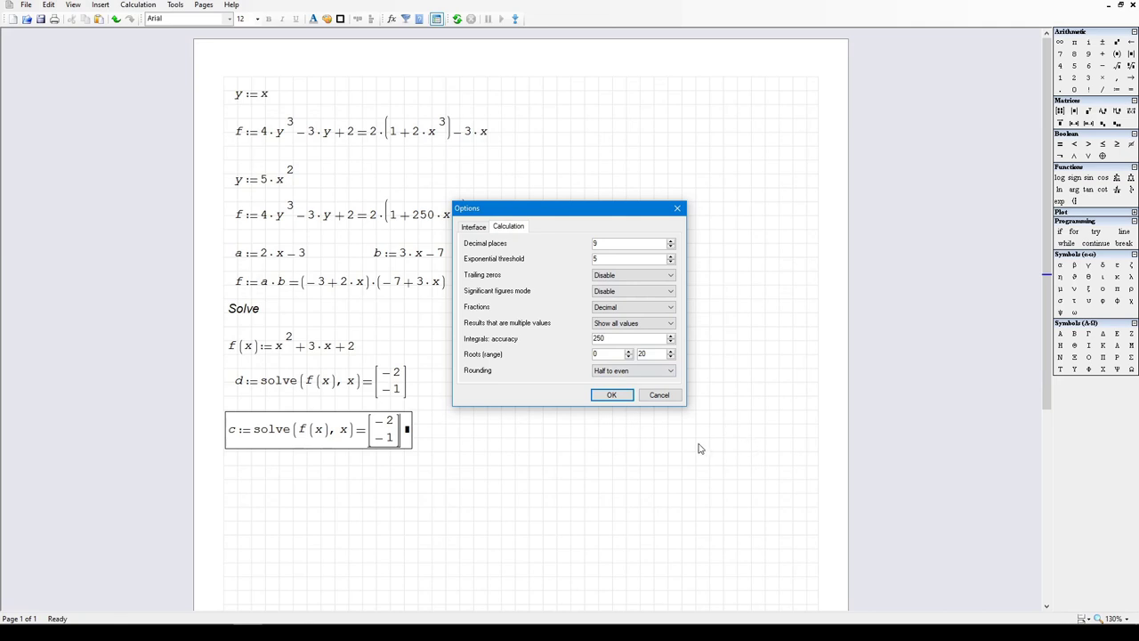
left_click(614, 397)
Step: Cut the definition of c and paste it back below d so that it is recalculated
left_click(483, 475)
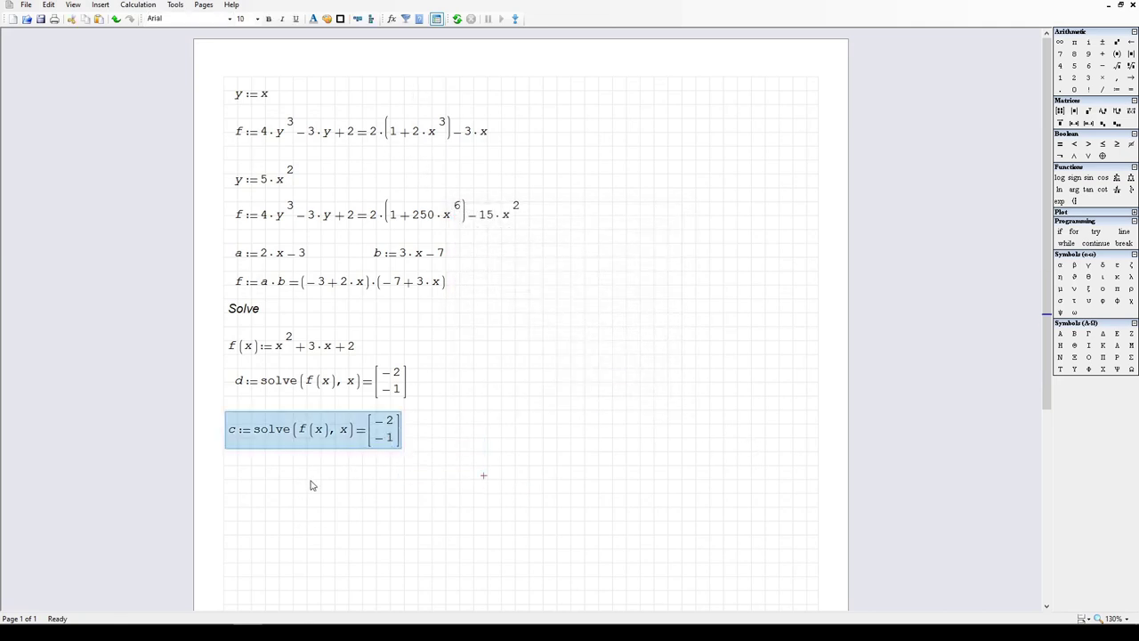
key("Delete")
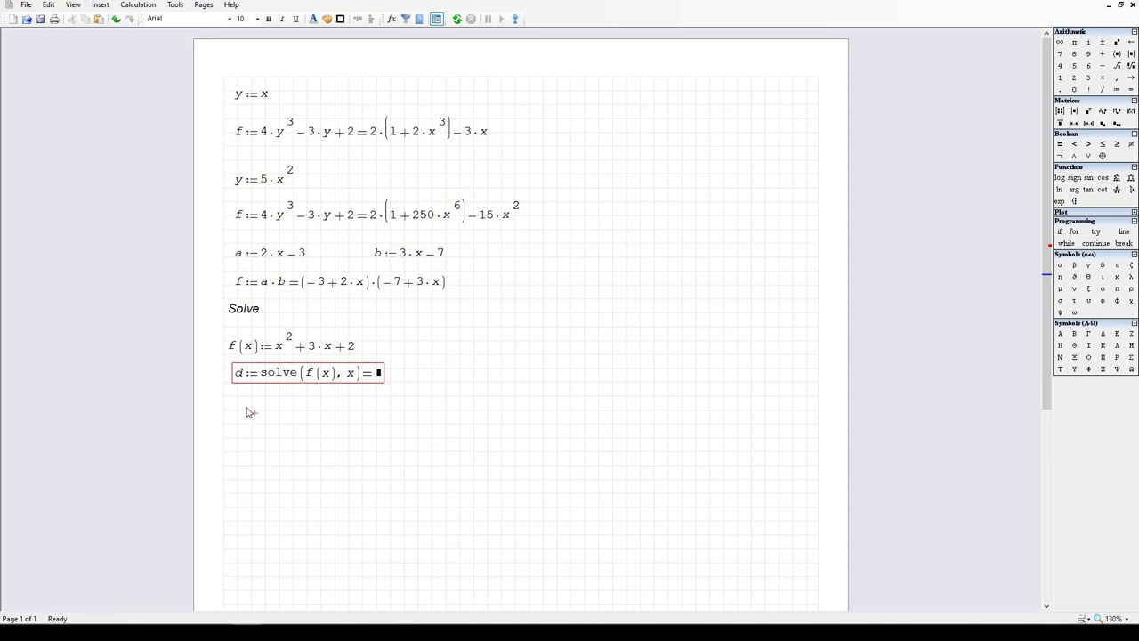
key("ctrl+v")
left_click(512, 455)
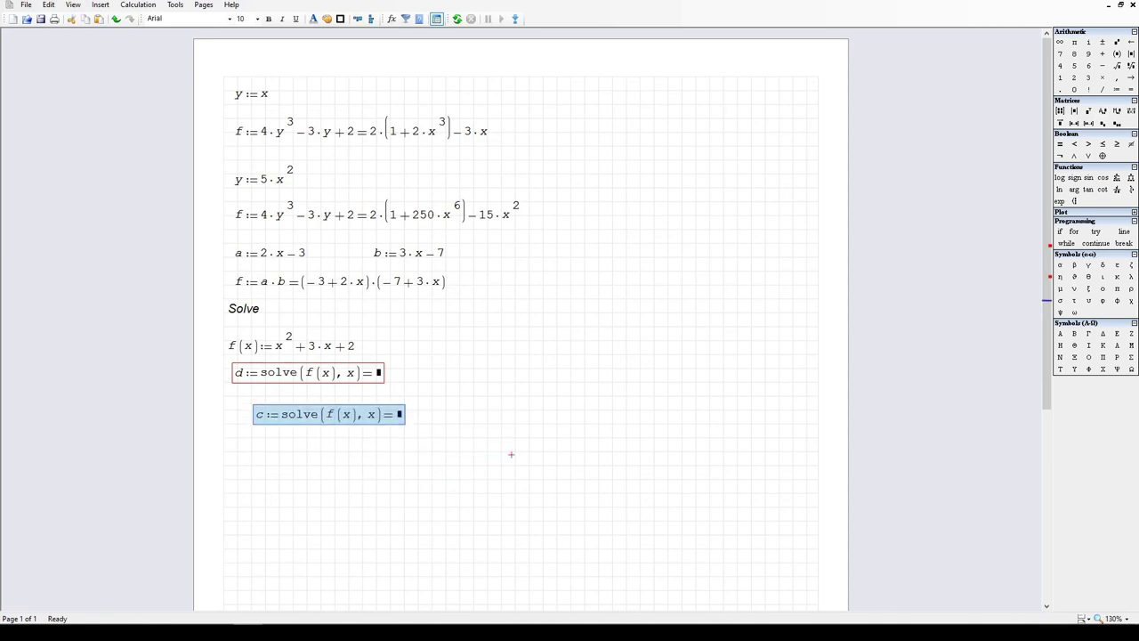
Step: Delete the definition of d and align the definition of c beneath f(x)
left_click(456, 450)
left_click(375, 397)
left_click_drag(377, 397, 416, 359)
key("Delete")
Step: Check the evaluation message for c's solve expression
left_click(368, 405)
double_click(326, 407)
key("Tab")
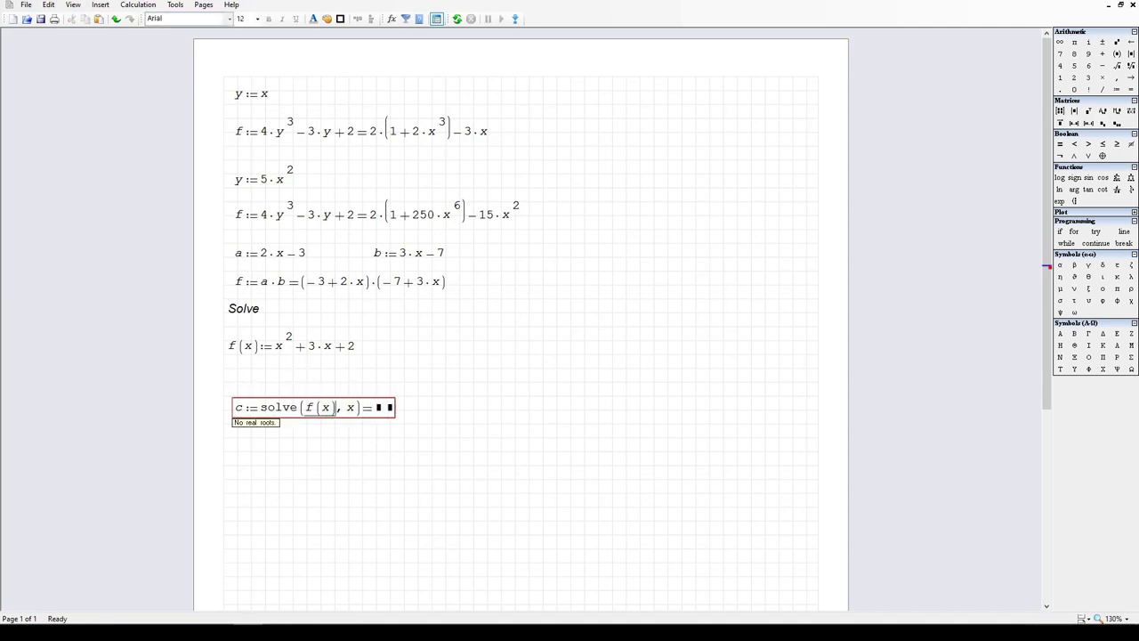
left_click(435, 412)
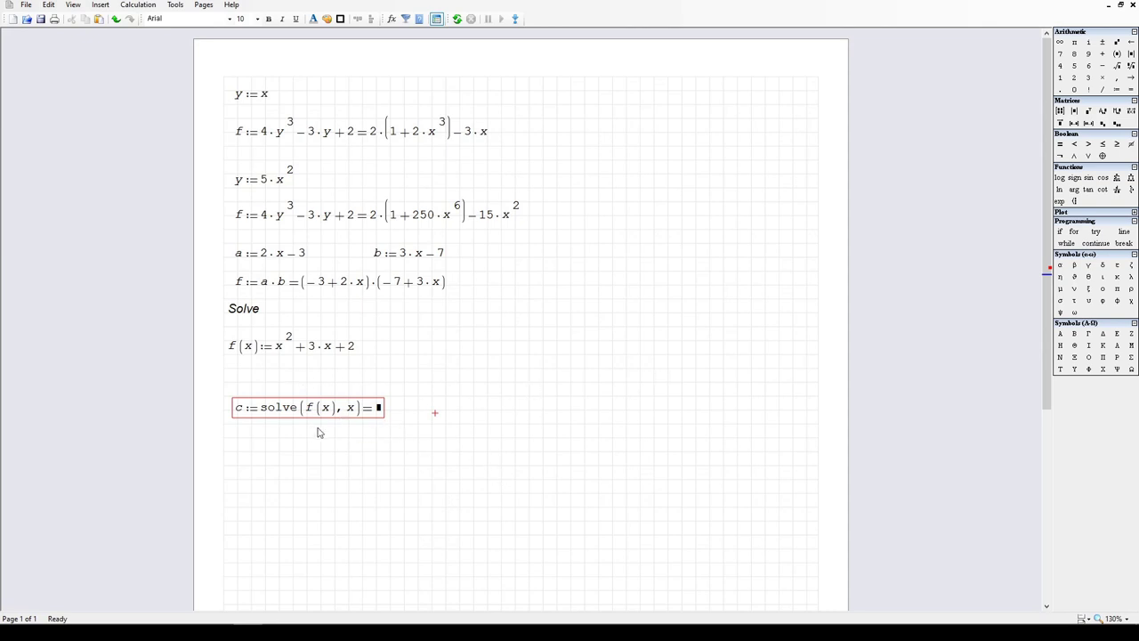
Step: Set the lower limit of the roots range to -20 in the calculation options and recalculate the page
mouse_move(342, 402)
left_click(175, 4)
left_click(198, 47)
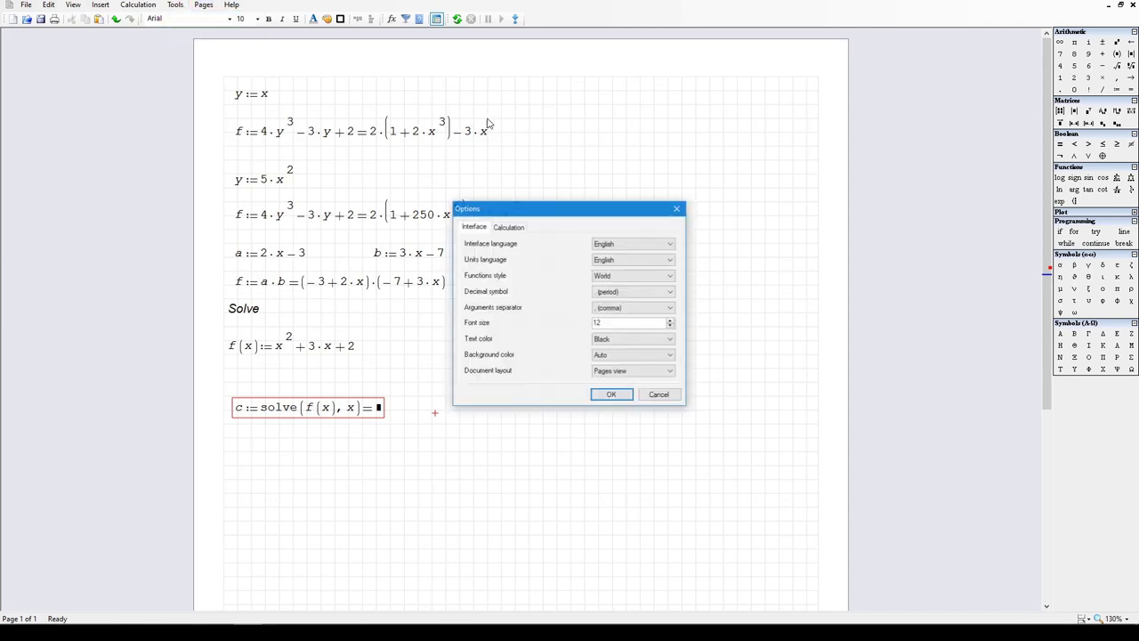
left_click(517, 226)
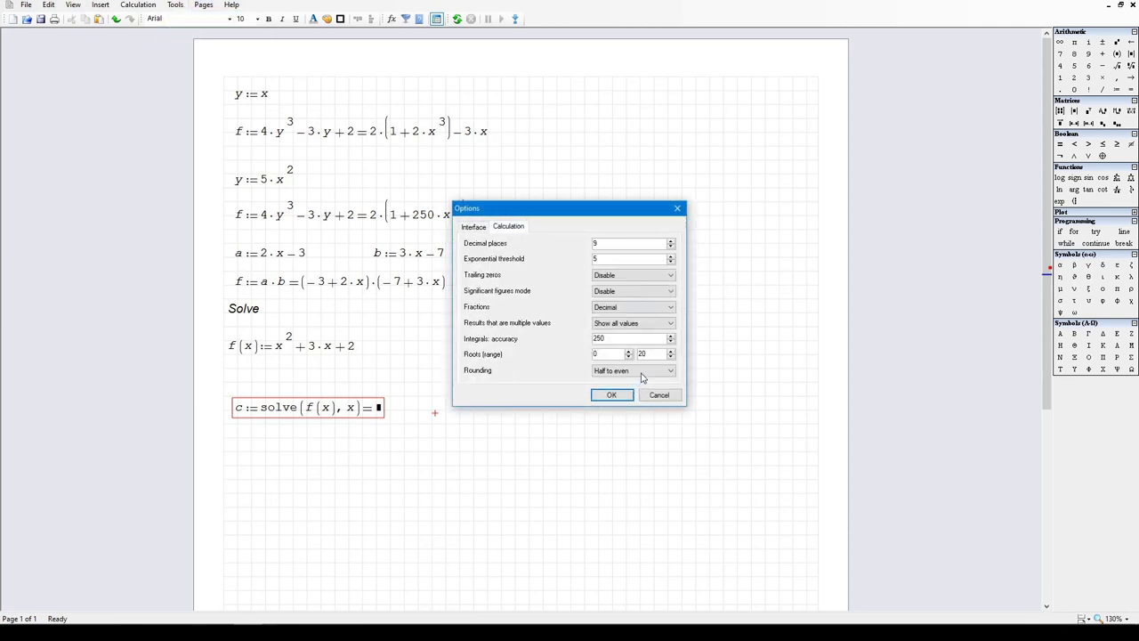
left_click_drag(617, 356, 586, 353)
type("-2")
left_click(624, 396)
left_click_drag(400, 440, 343, 402)
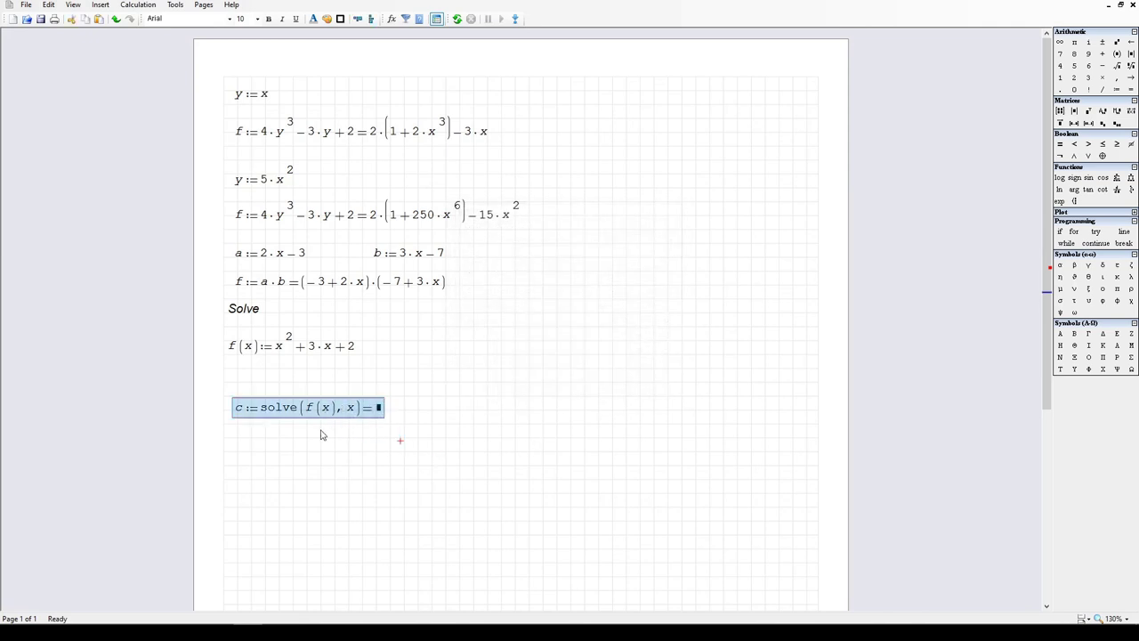
left_click(458, 19)
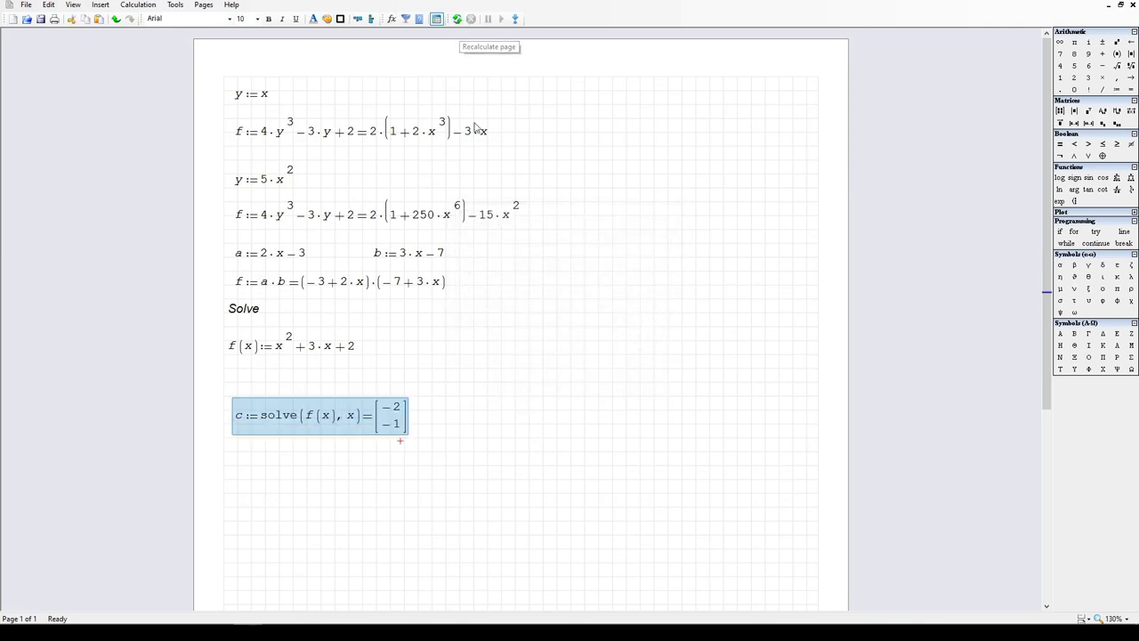
Step: Move the definition of c up and align it beneath the f(x) definition
left_click_drag(532, 495, 300, 396)
left_click(397, 434)
left_click(373, 393)
left_click(386, 474)
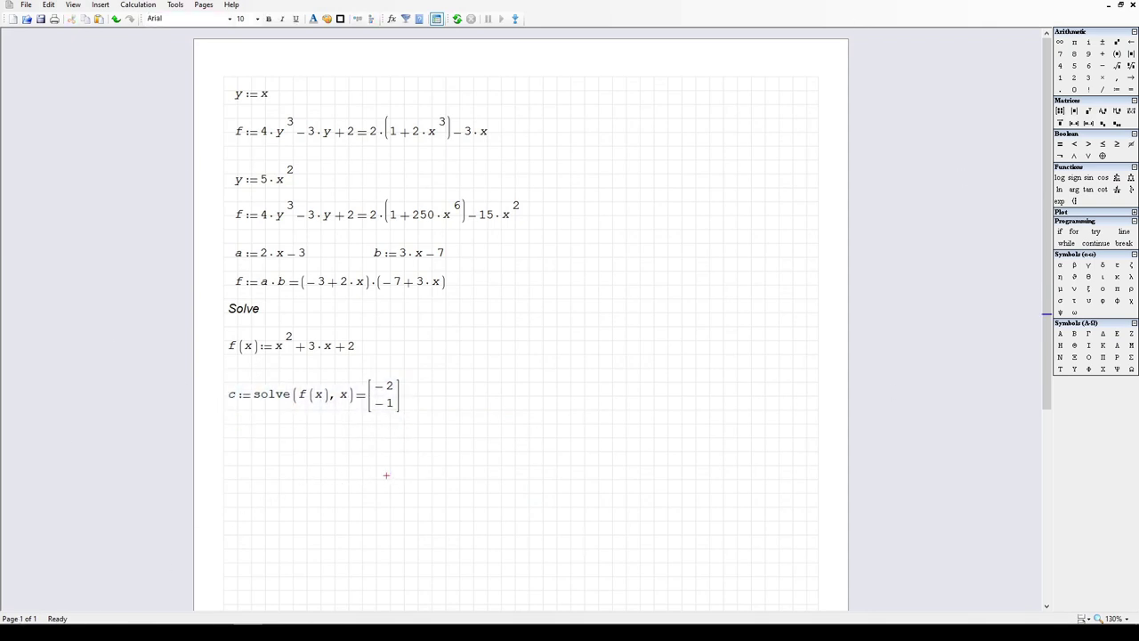
Step: Review the multiple-value results setting and the roots range in the calculation options, leaving without applying anything
left_click(175, 4)
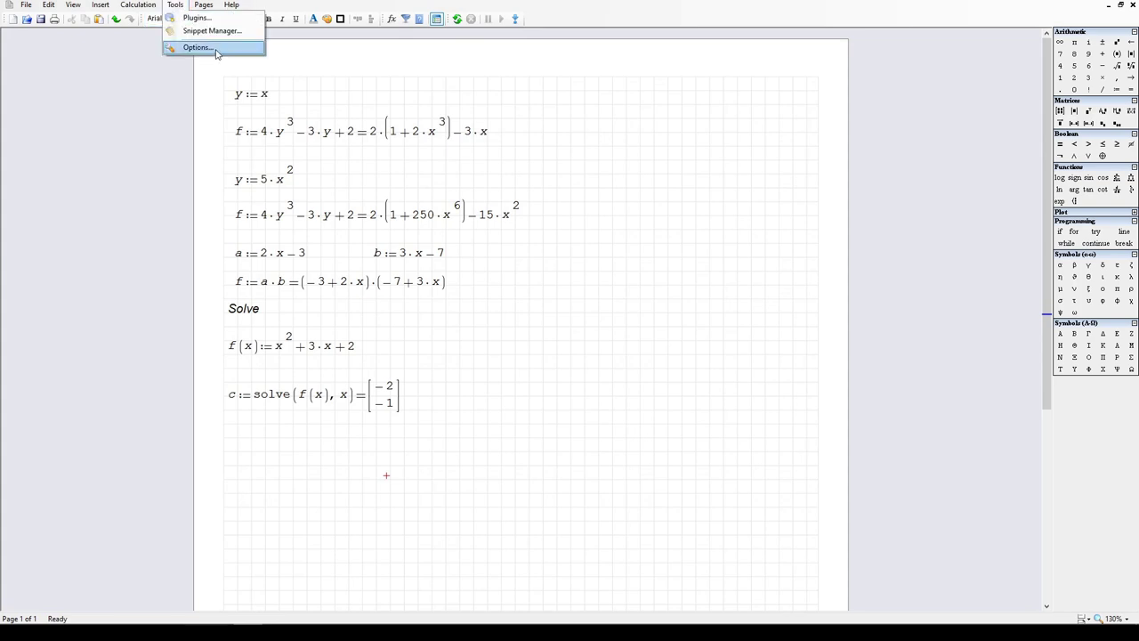
left_click(212, 48)
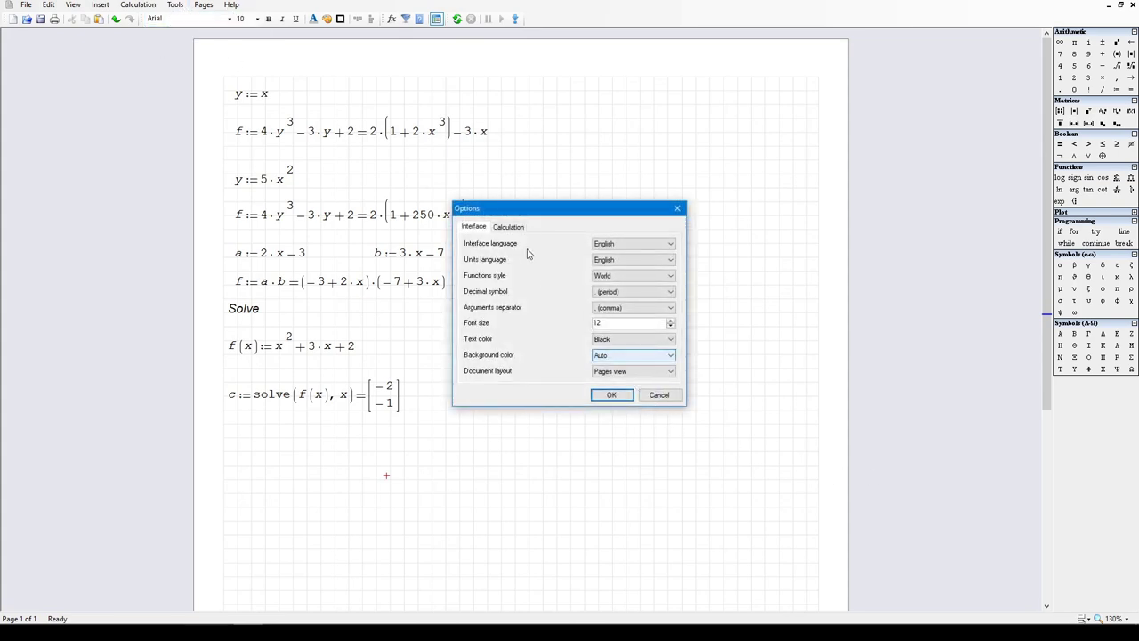
left_click(507, 226)
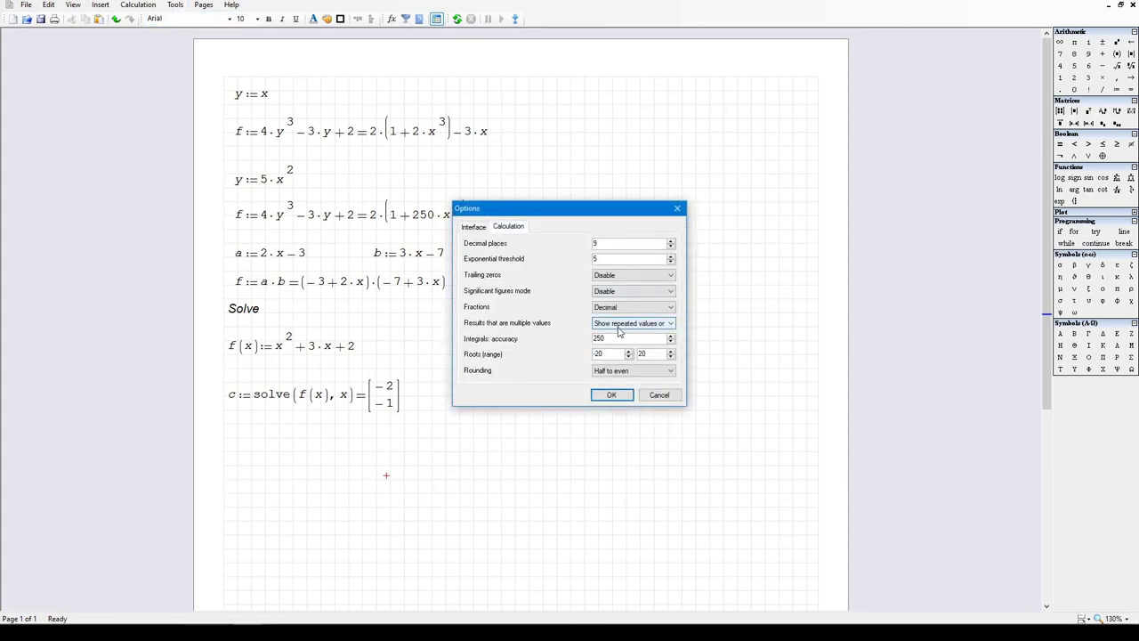
left_click(660, 395)
Step: Set the lower limit of the roots range to 0 in the calculation options, apply it and check c's evaluation
left_click(176, 5)
left_click(212, 47)
left_click(506, 226)
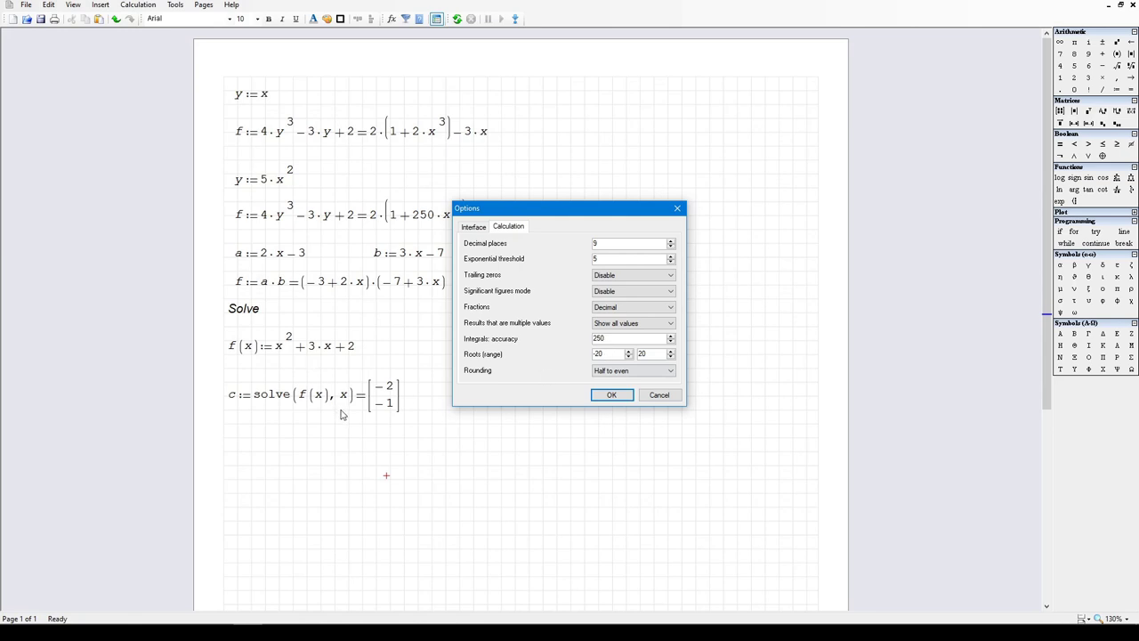
left_click_drag(605, 353, 545, 356)
type("0")
key("Return")
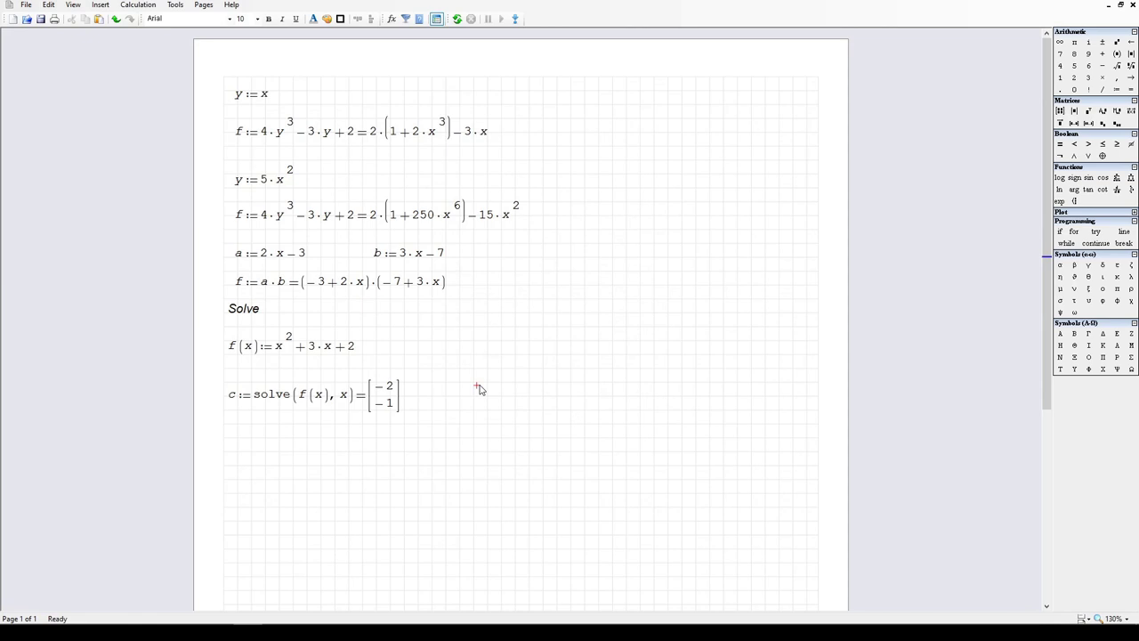
mouse_move(367, 394)
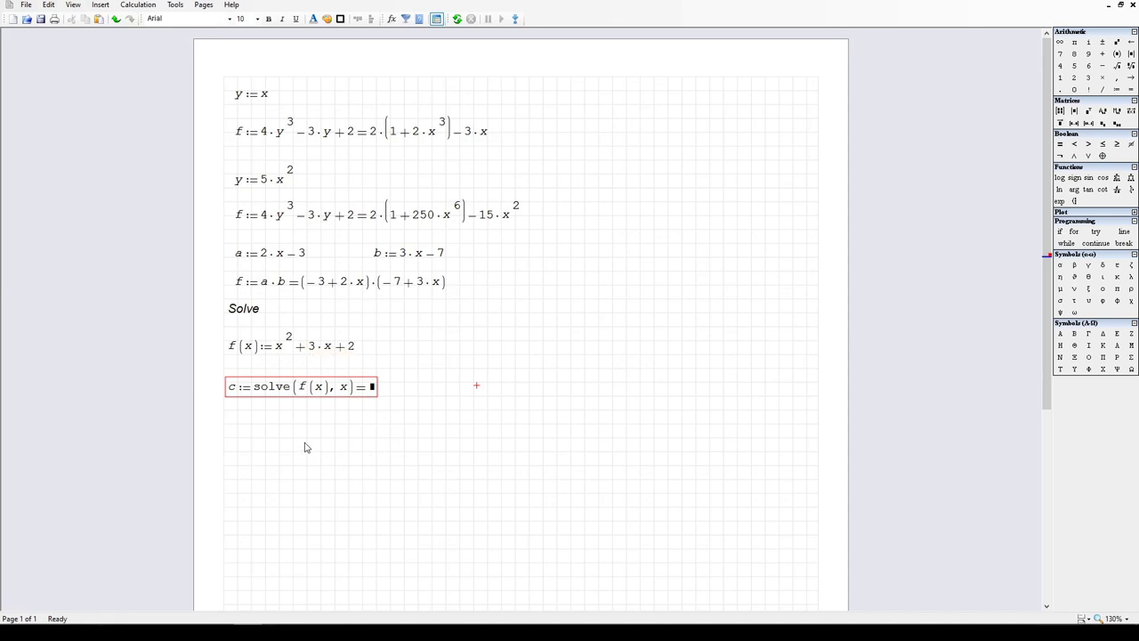
Step: Return the lower limit of the roots range to -20 in the calculation options and recalculate the worksheet
left_click(175, 4)
left_click(214, 46)
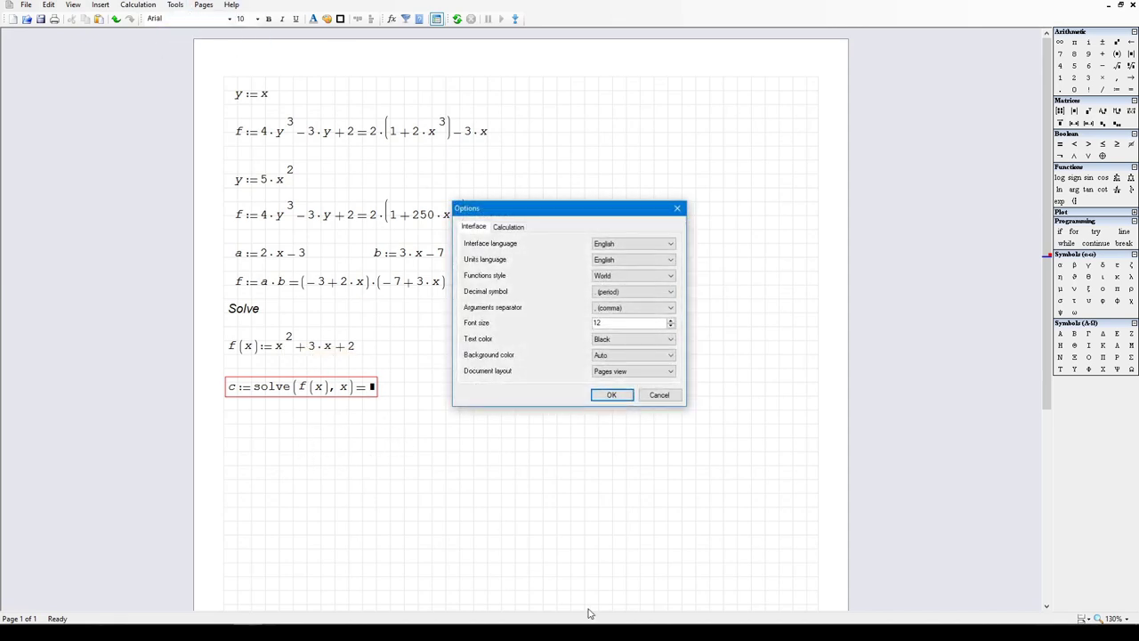
left_click(519, 225)
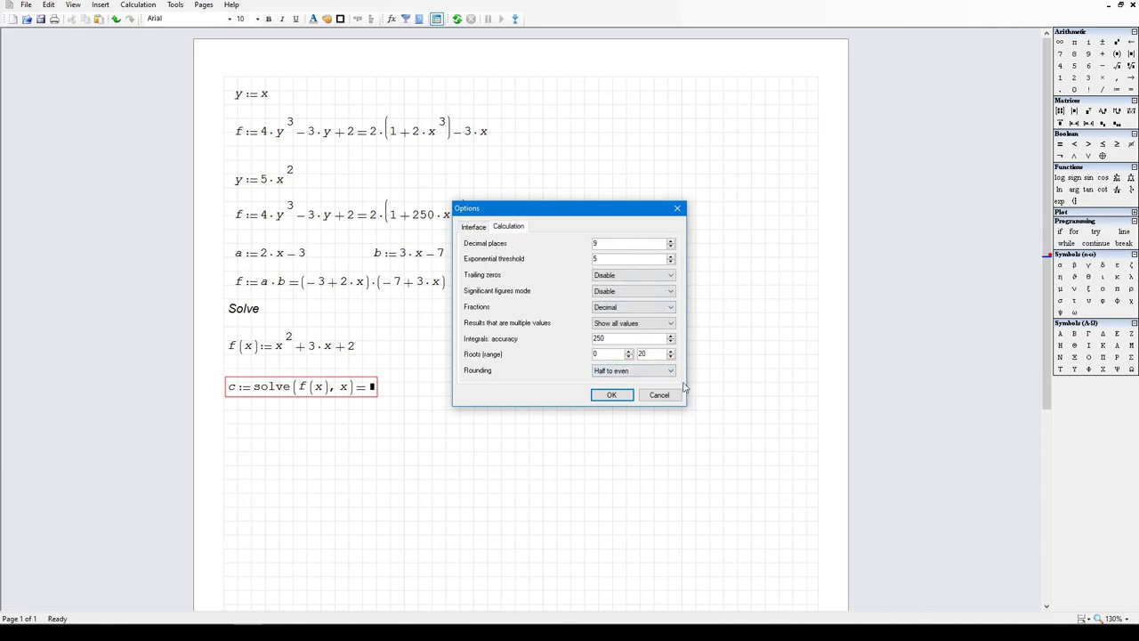
left_click(627, 352)
left_click(628, 351)
left_click_drag(619, 354, 567, 353)
type("-20")
key("Return")
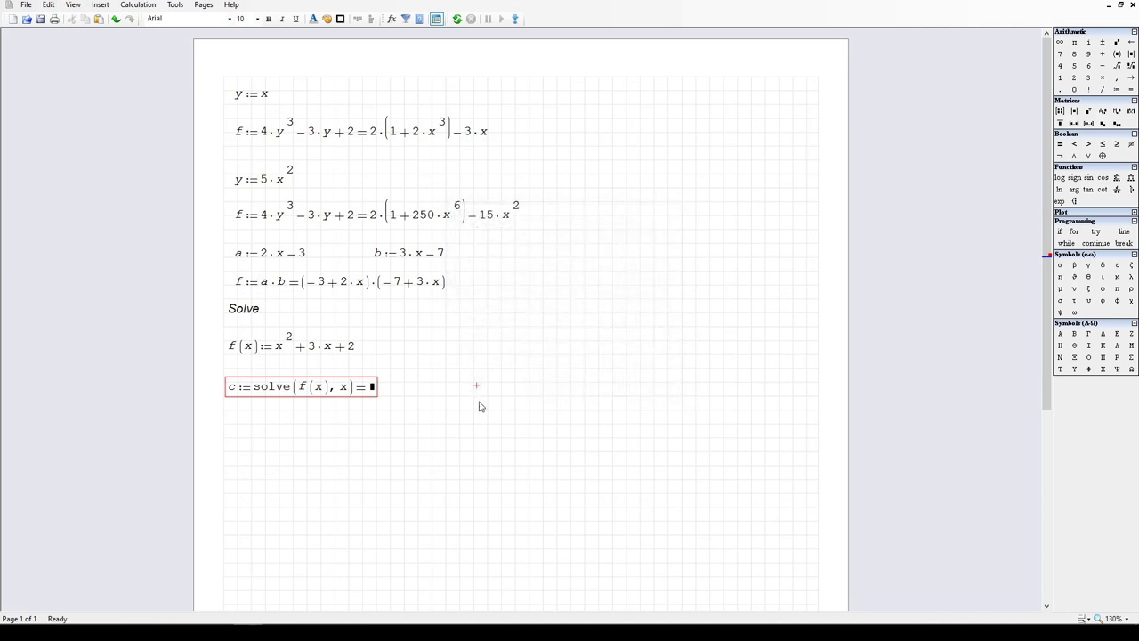
left_click(457, 19)
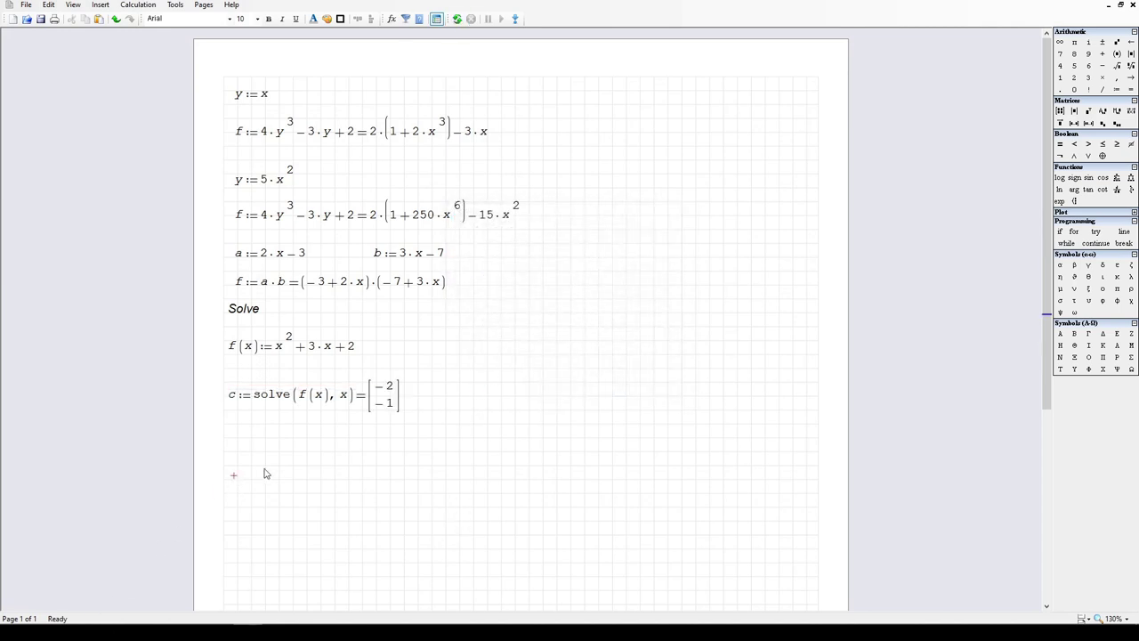
Step: Move the definition of c up closer to f(x) and add an evaluation of c, slightly indented, beneath it
left_click_drag(430, 464, 224, 373)
key("Up")
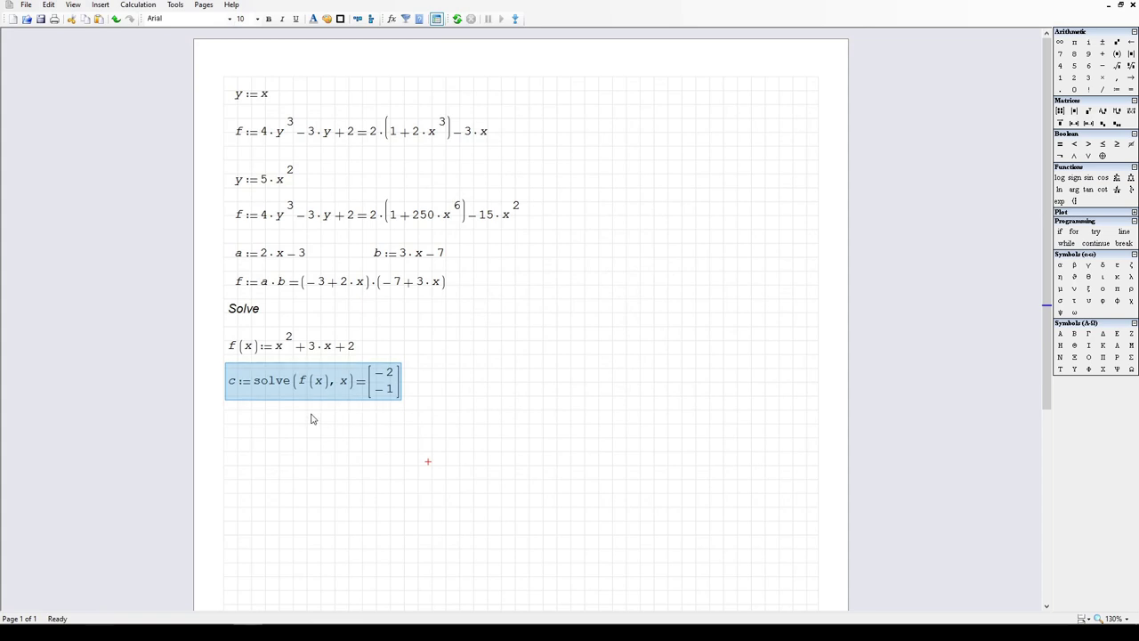
left_click(227, 432)
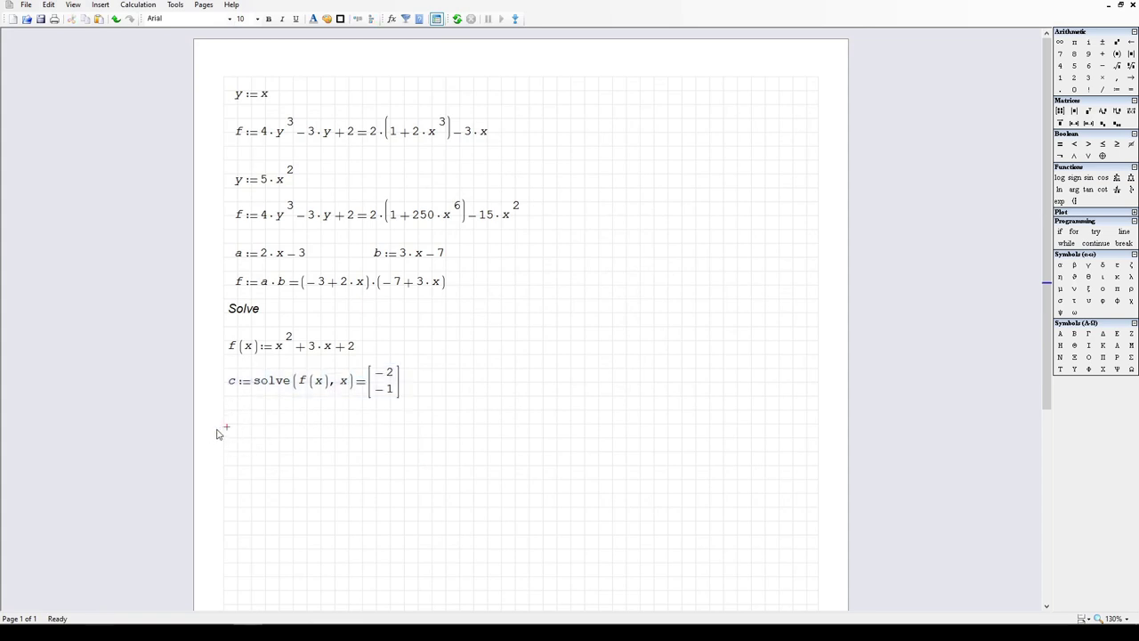
type("c ")
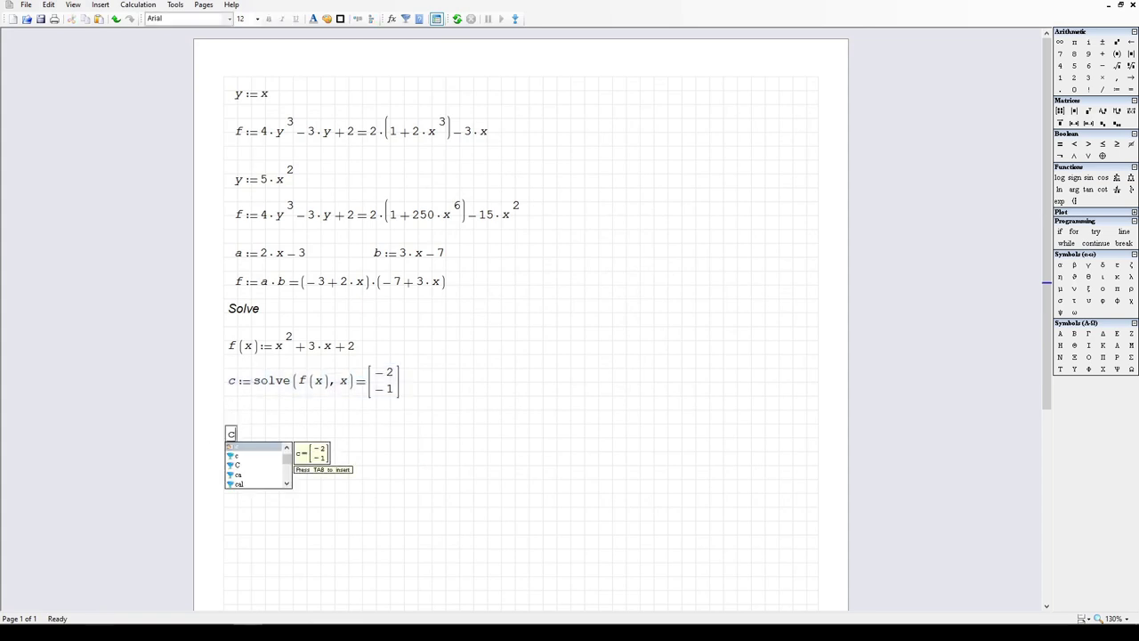
type("=")
left_click_drag(428, 531, 247, 407)
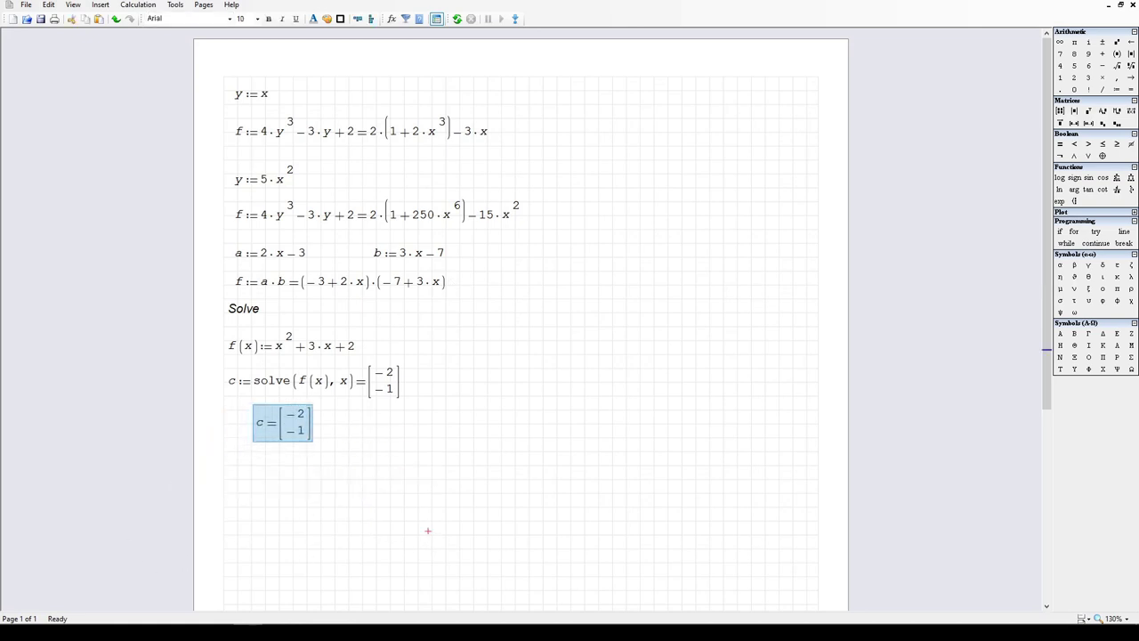
mouse_move(236, 384)
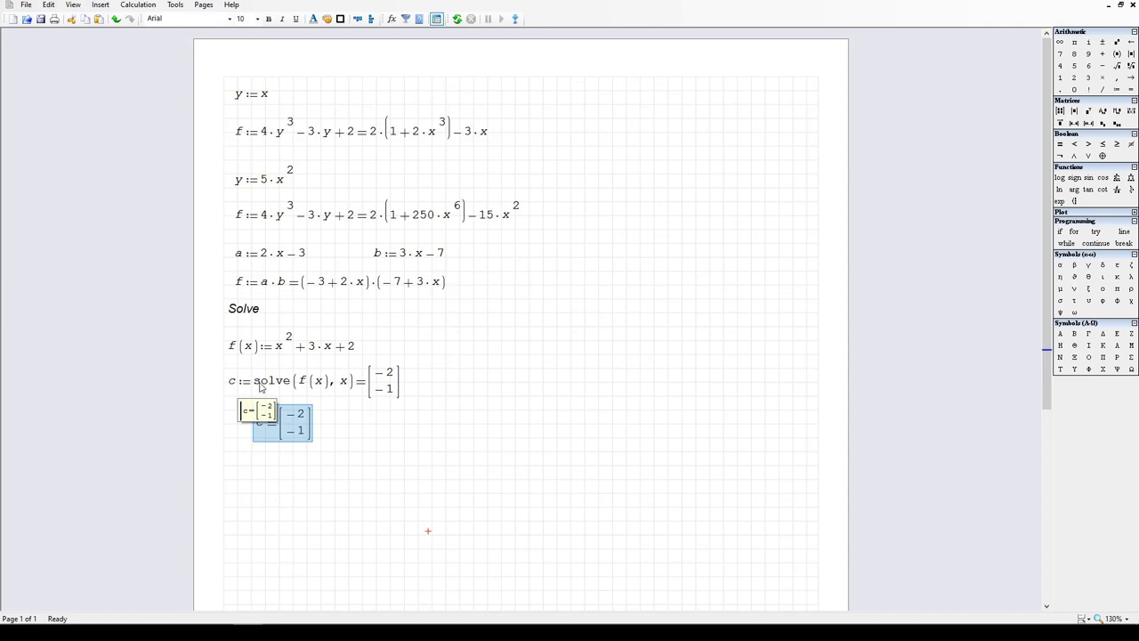
left_click(290, 453)
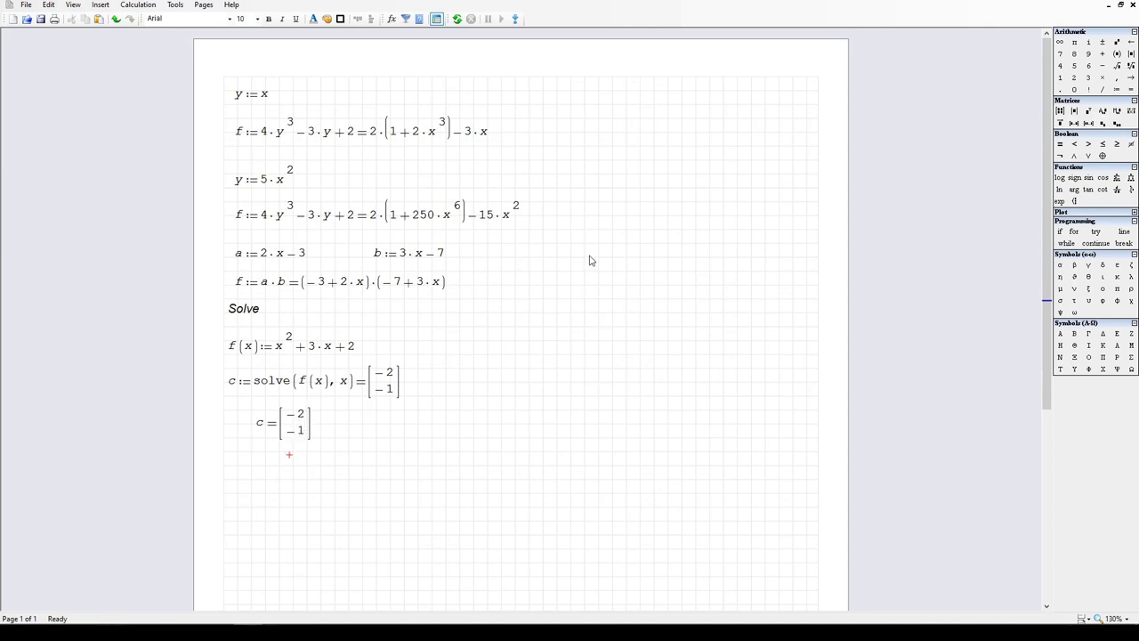
Step: Add a text heading "Roots" below the evaluation of c and align it with the "Solve" heading
scroll(518, 549, "down", 1)
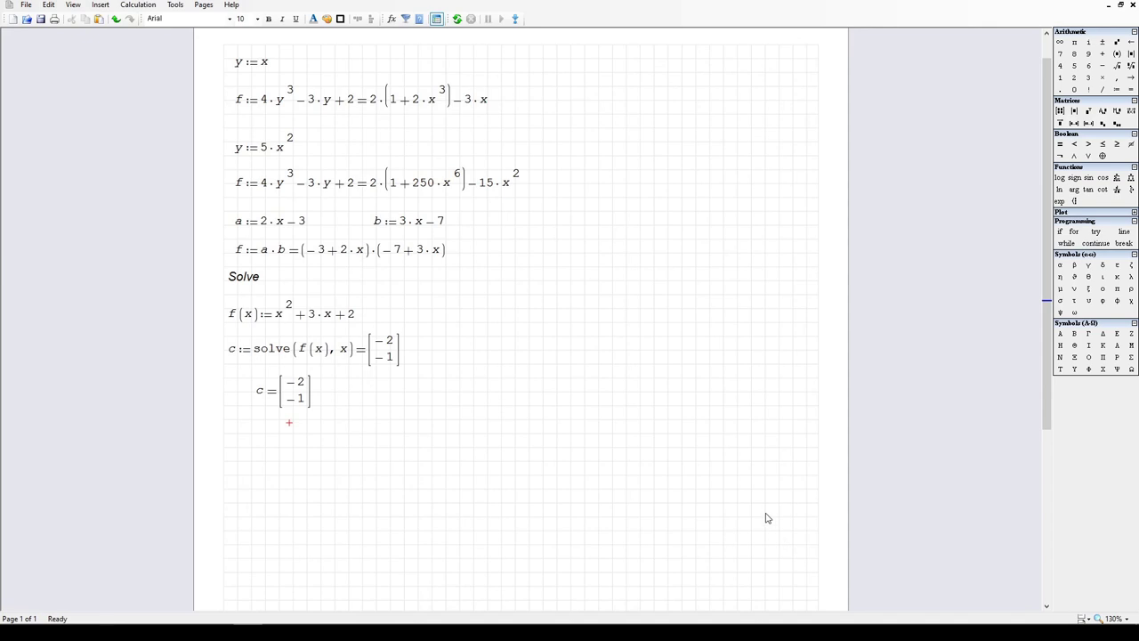
scroll(767, 518, "down", 2)
key("Return")
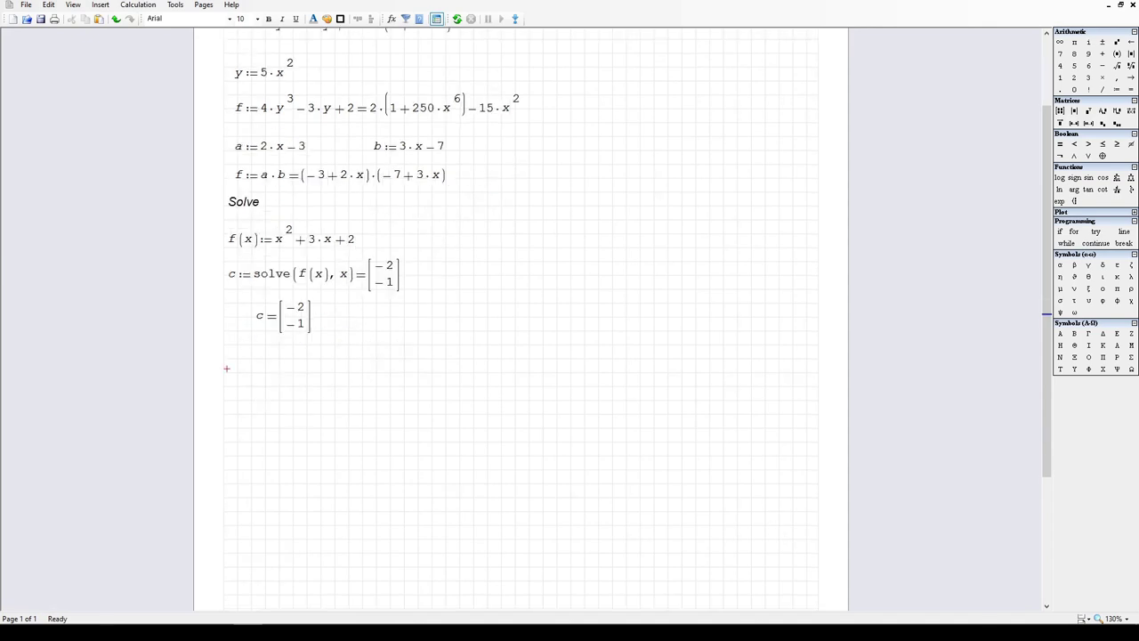
key("shift+apostrophe")
type("Roots")
key("Escape")
left_click_drag(393, 404, 175, 382)
left_click_drag(282, 458, 223, 360)
key("Up")
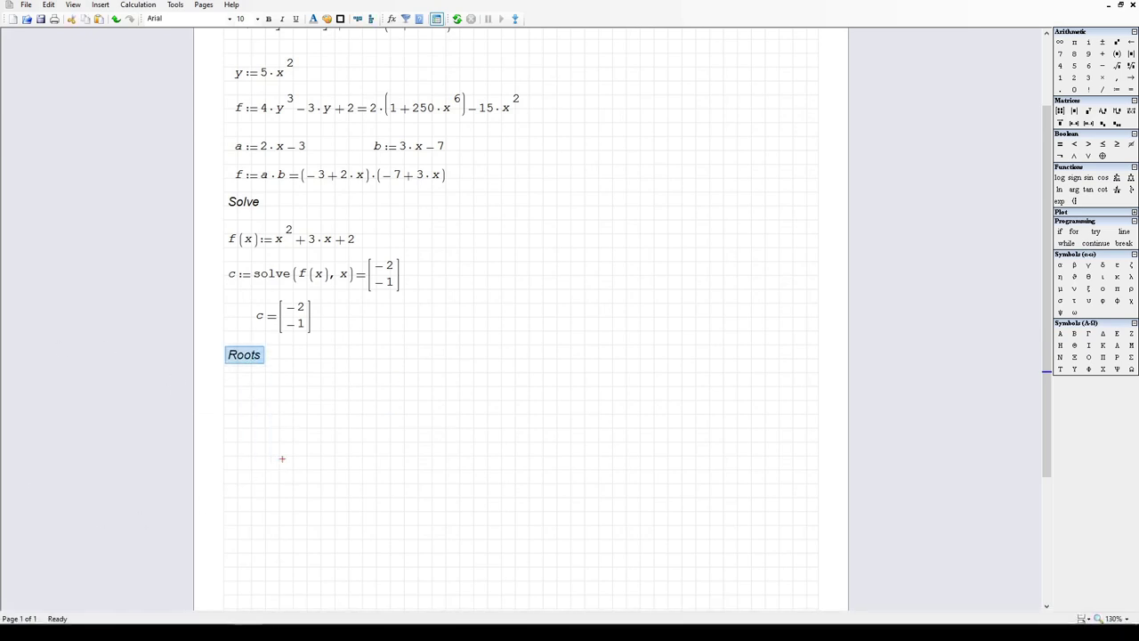
Step: Copy the f(x) definition from the Solve section and paste it beneath the "Roots" heading
left_click(226, 384)
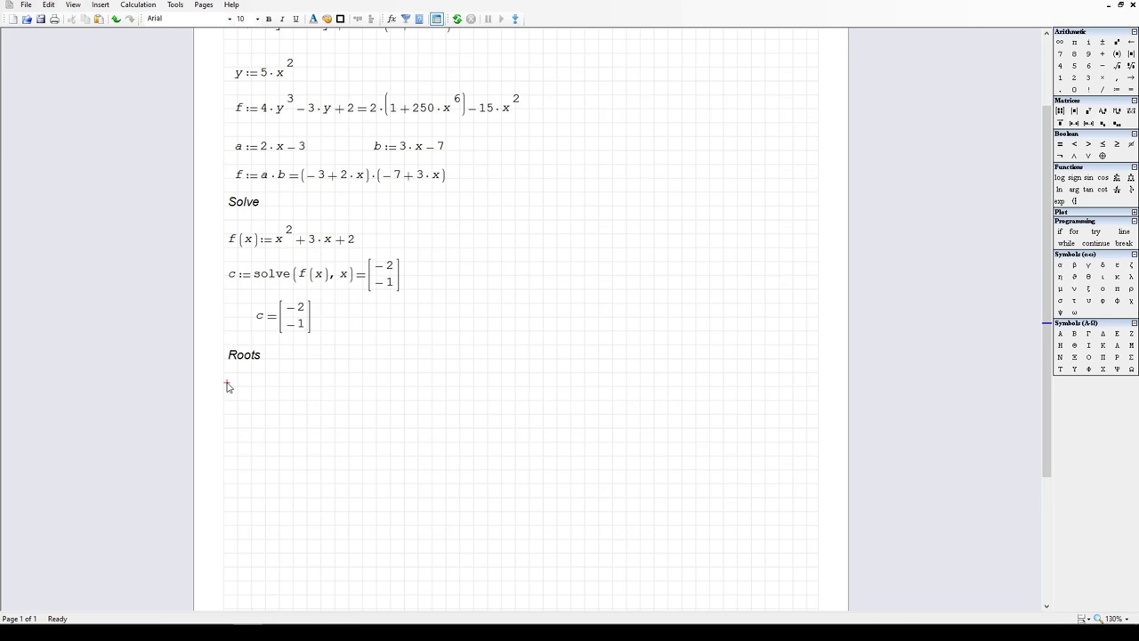
left_click_drag(372, 216, 225, 249)
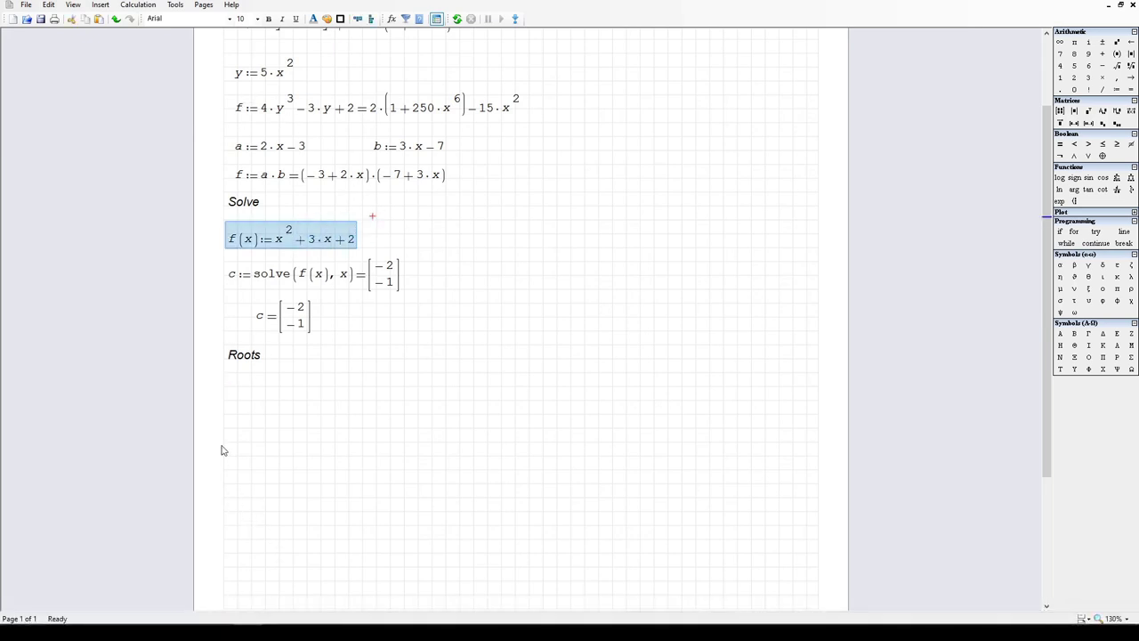
left_click(226, 376)
key("ctrl+v")
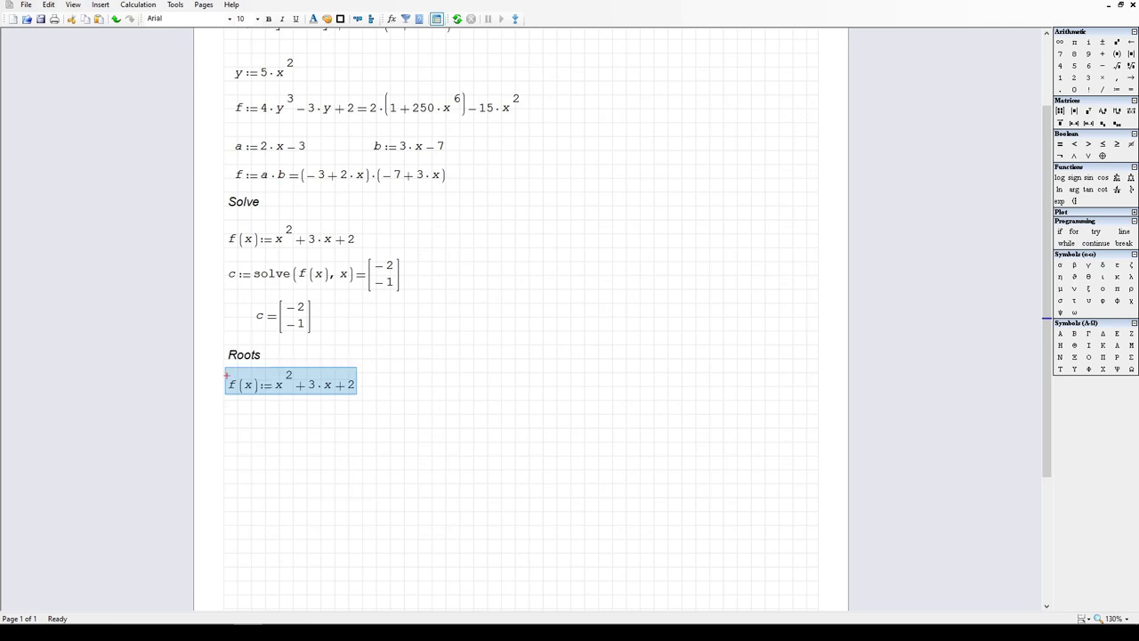
Step: Define r1 as roots(f(x), x) with the two-argument roots function below the copied f(x), and evaluate it
left_click(227, 410)
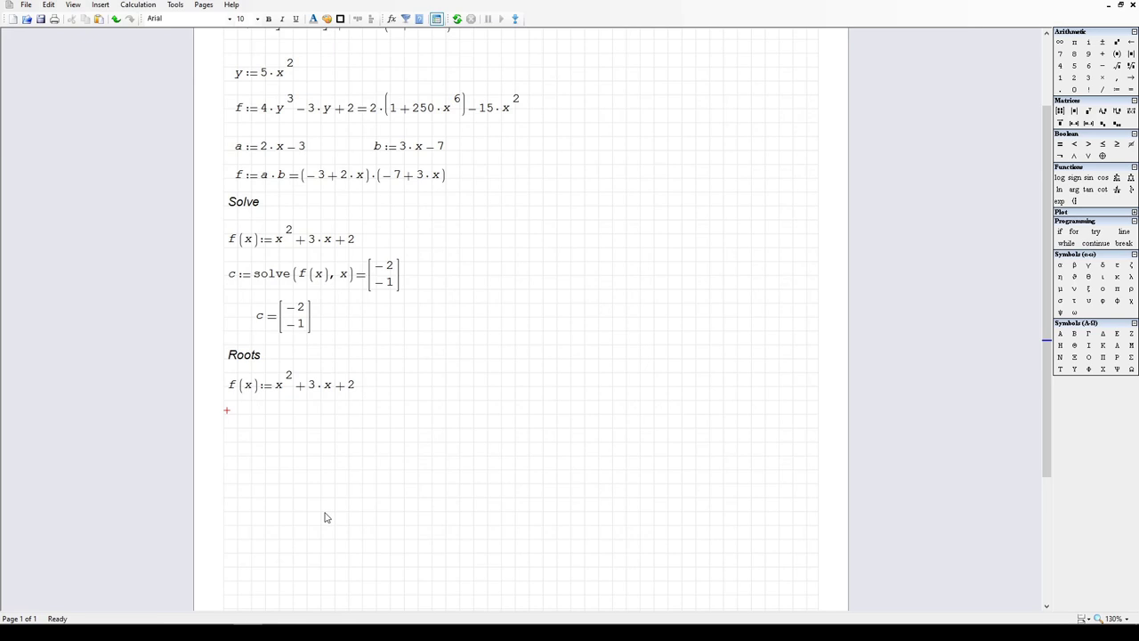
type("r1:")
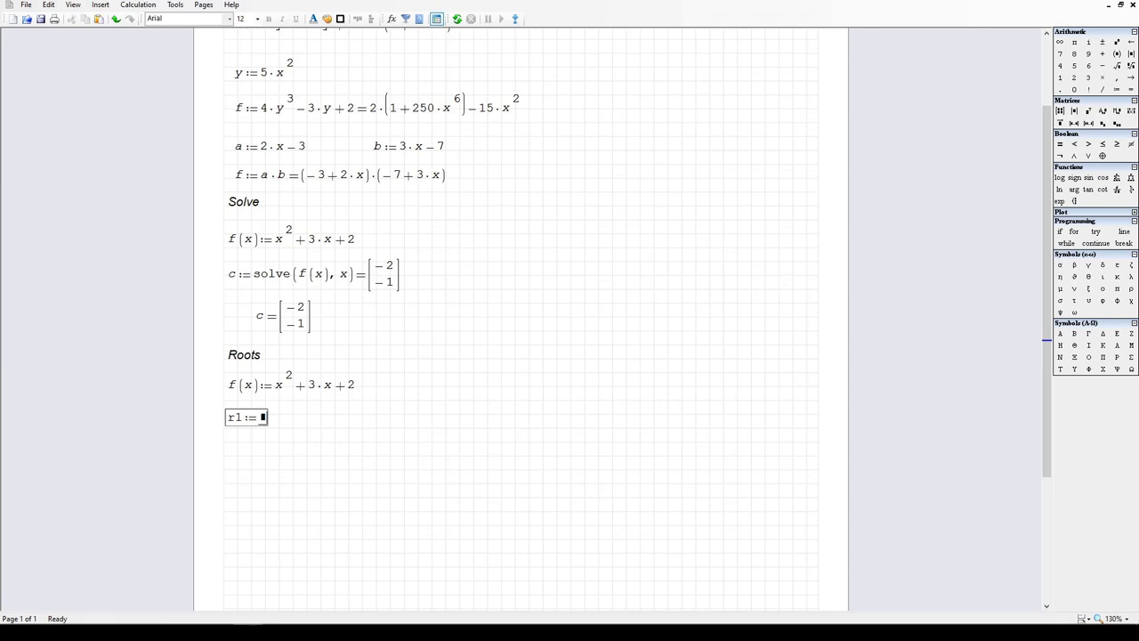
type("roots")
key("BackSpace")
key("BackSpace")
key("BackSpace")
key("BackSpace")
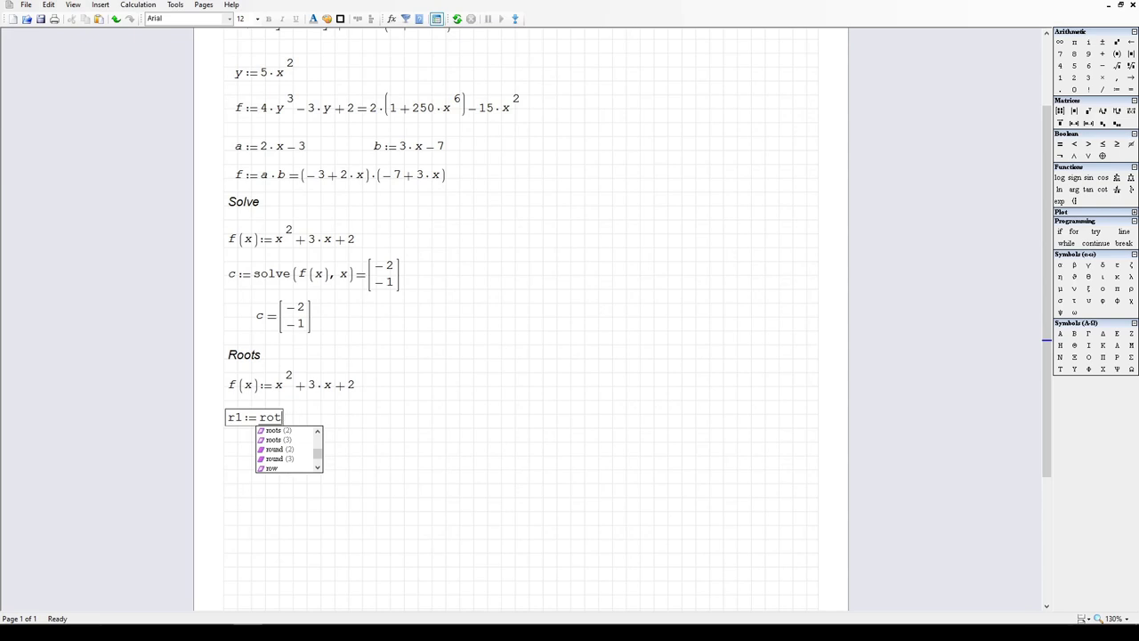
type("oots")
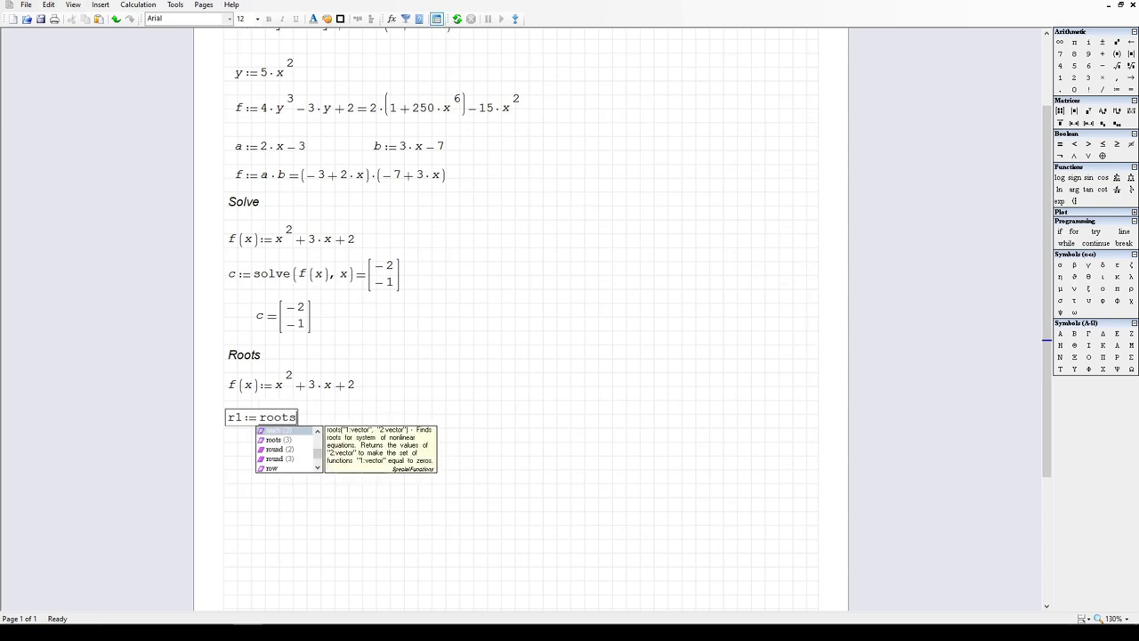
key("Return")
type("f(x)")
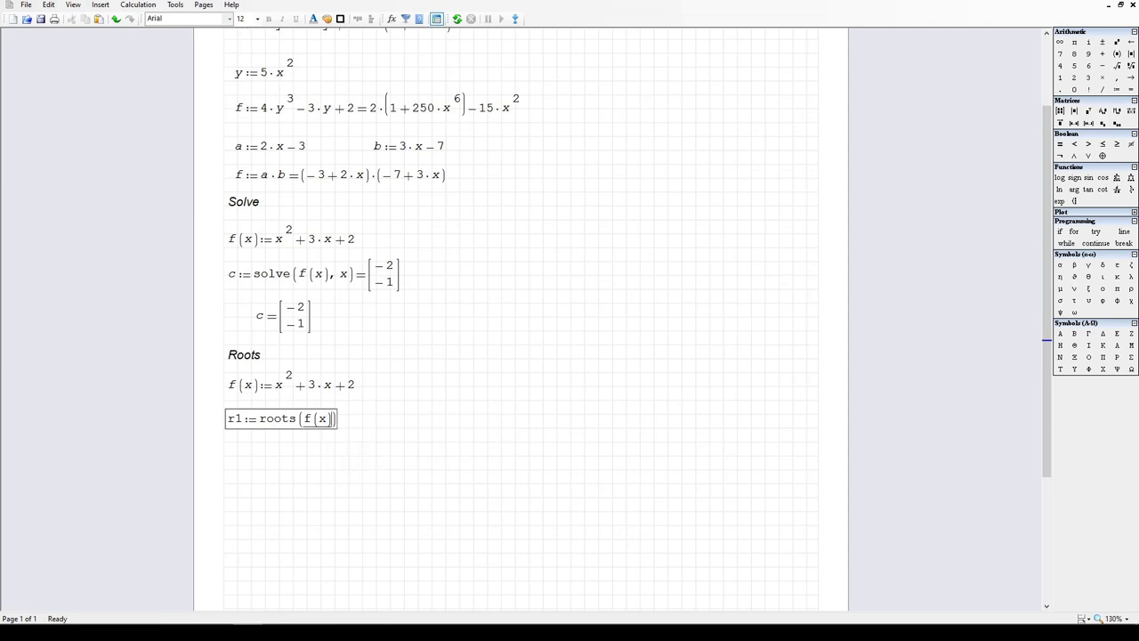
type(", x")
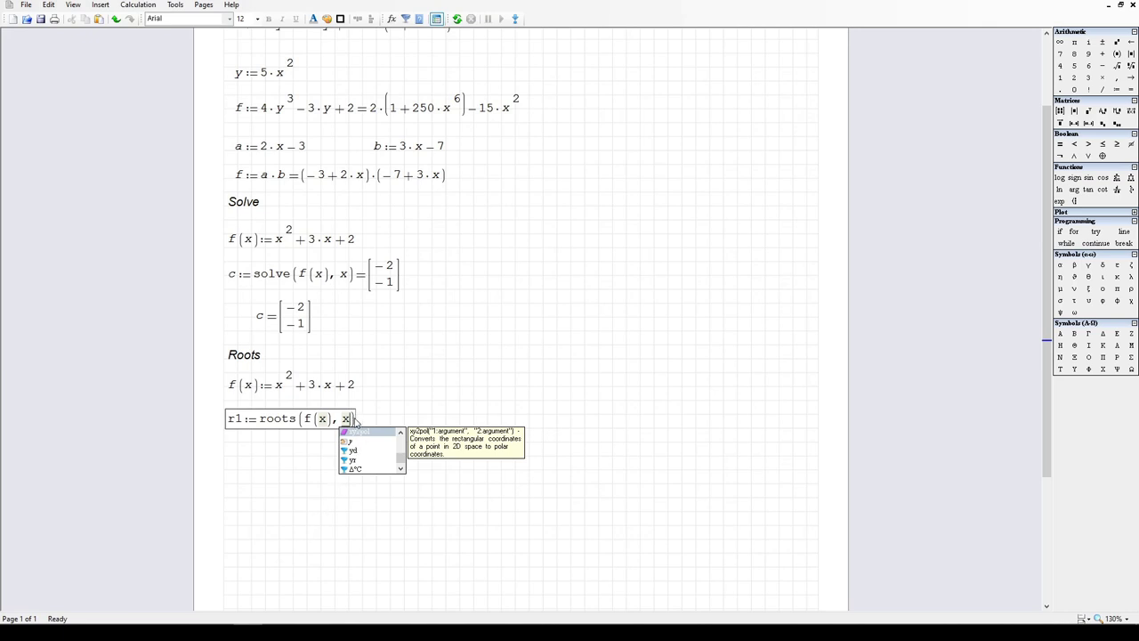
left_click(355, 429)
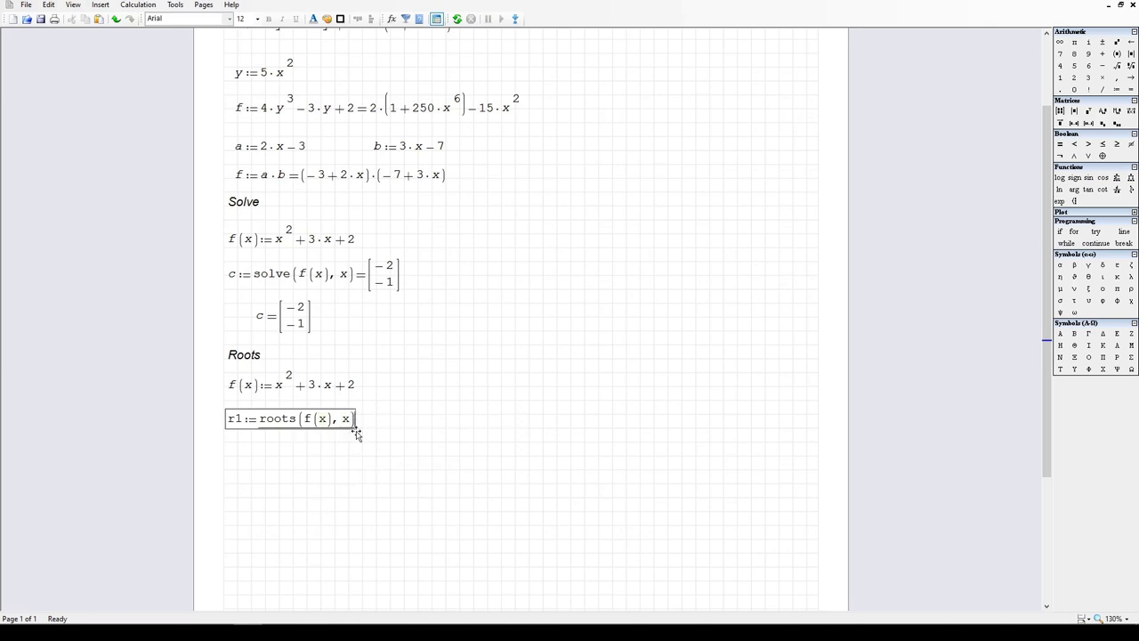
type("=-1")
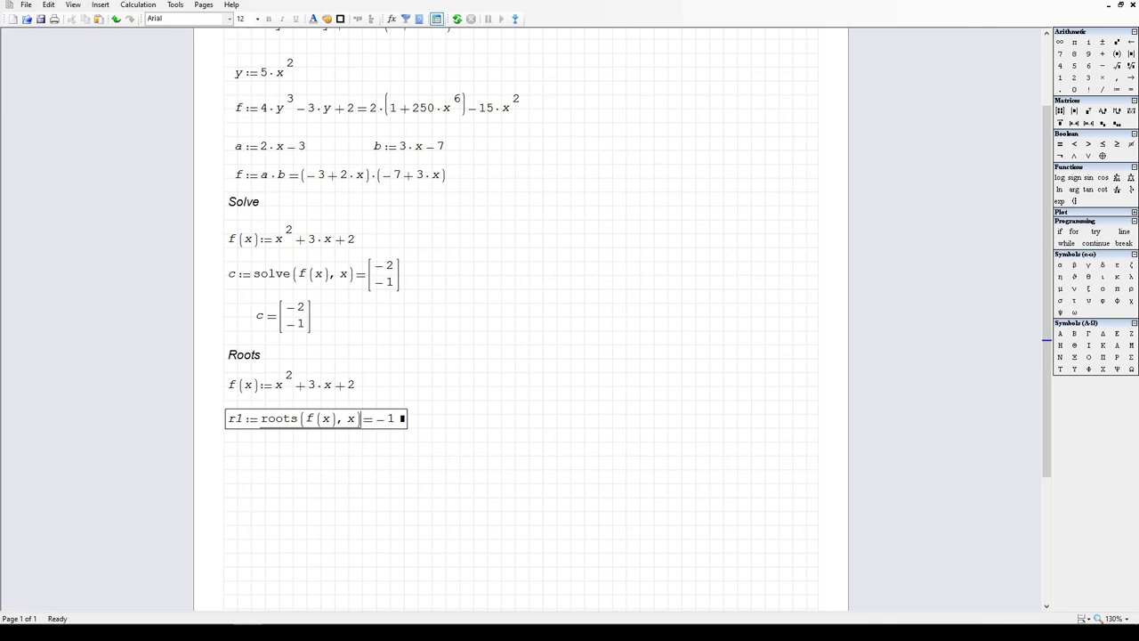
Step: Move the r1 definition up so it sits closer beneath the copied f(x) definition
left_click_drag(421, 460, 334, 366)
key("Up")
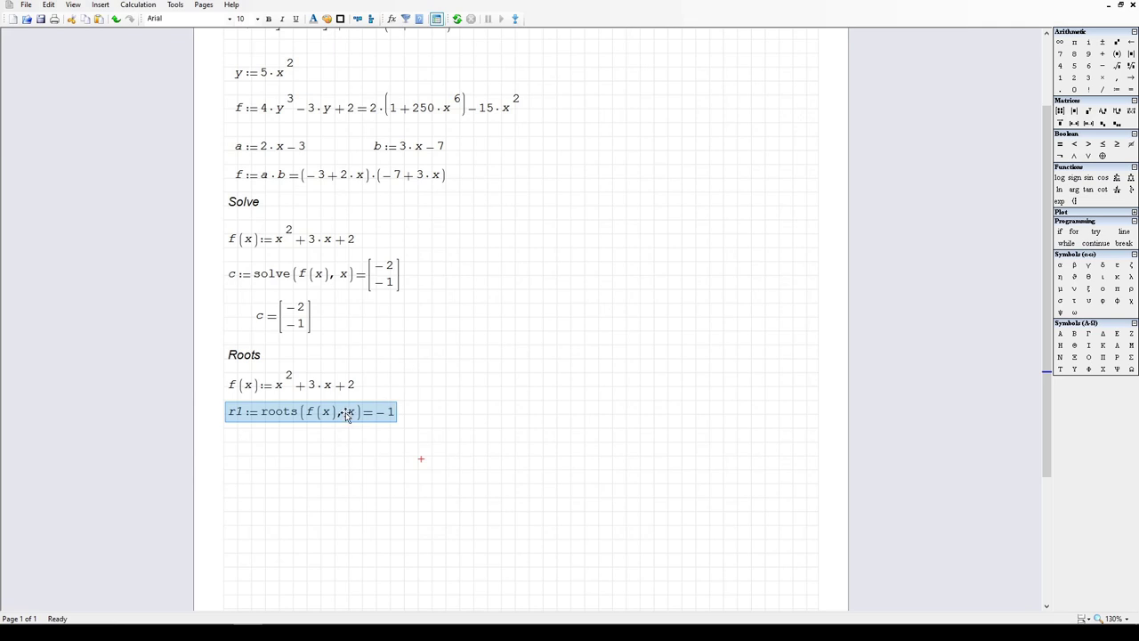
left_click(363, 445)
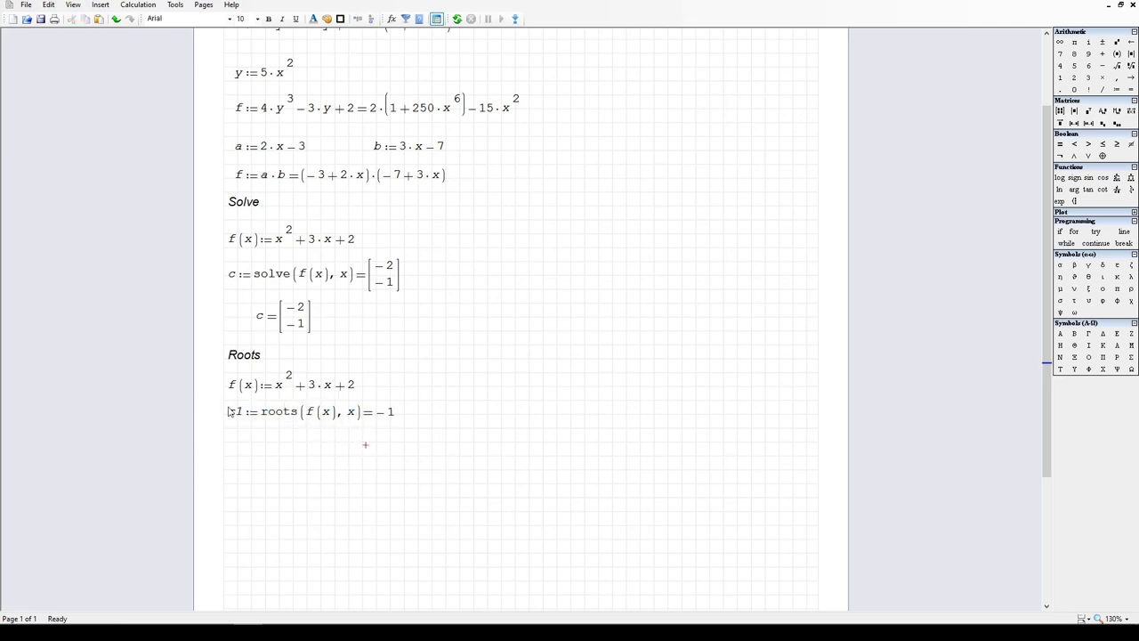
mouse_move(368, 411)
Step: Below r1, add a second r1 definition using the three-argument roots(f(x), x, 0) and evaluate it
left_click(227, 438)
type("r1 := roots(")
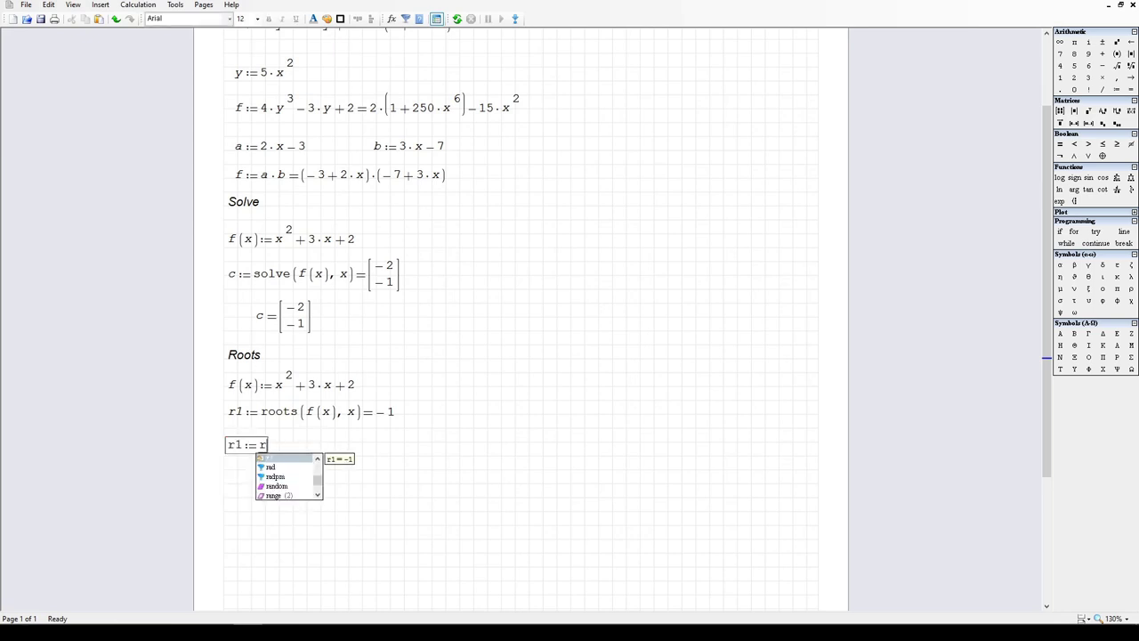
type("f(x)")
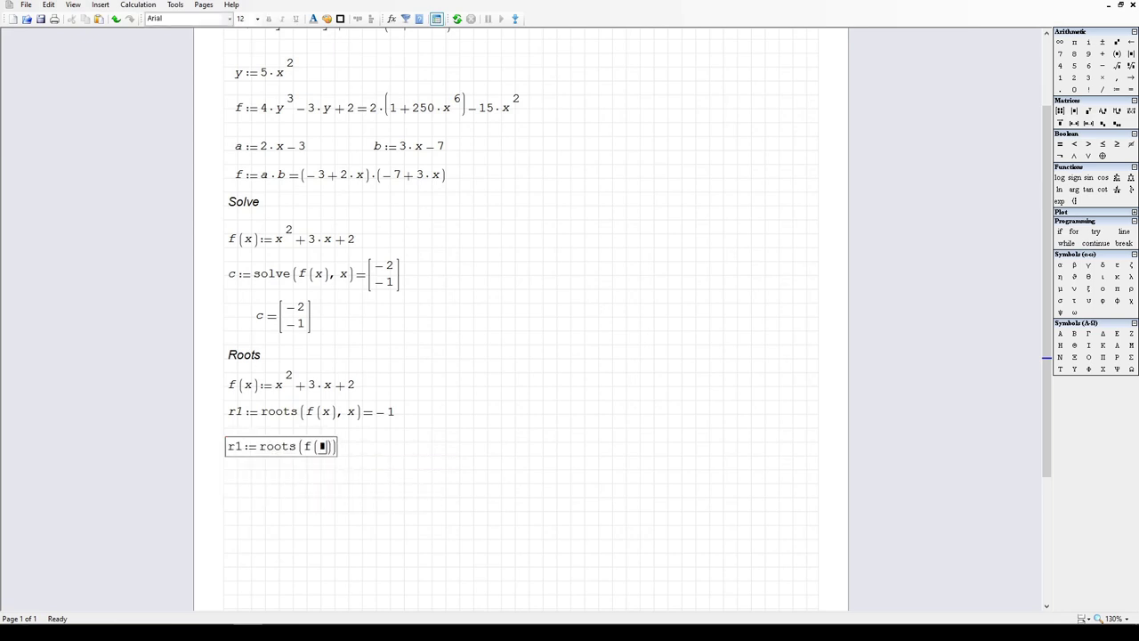
type(", x, 0) = -1")
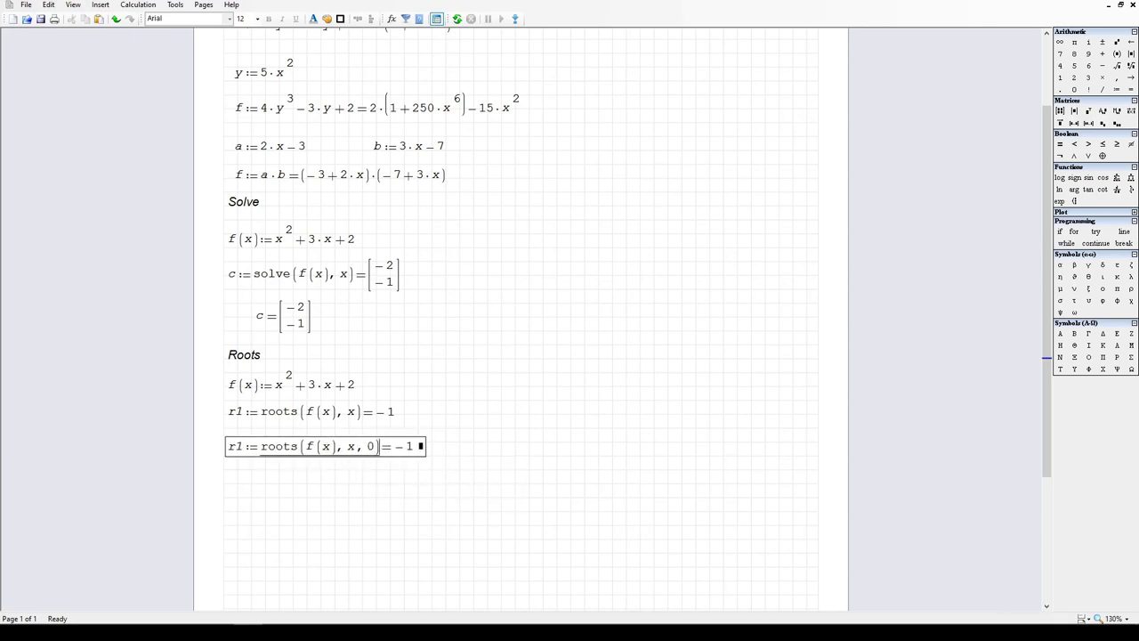
Step: Replace the third argument of the lower roots expression, trying 1 and settling on -1, and re-evaluate it
left_click(371, 446)
key("BackSpace")
type("1")
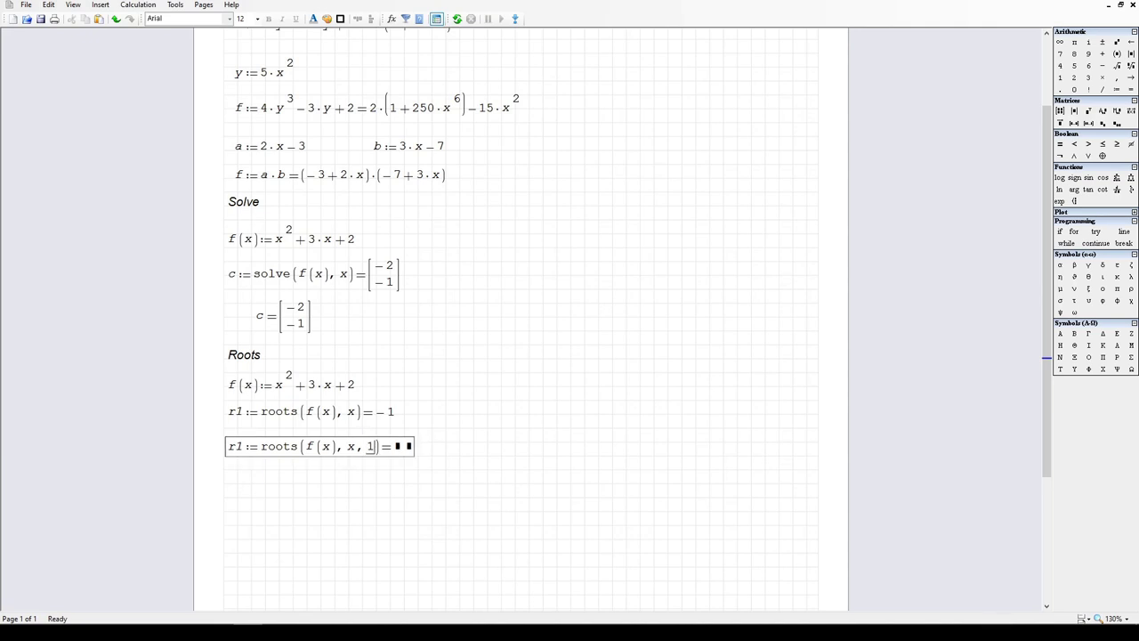
key("BackSpace")
type("-1")
key("Return")
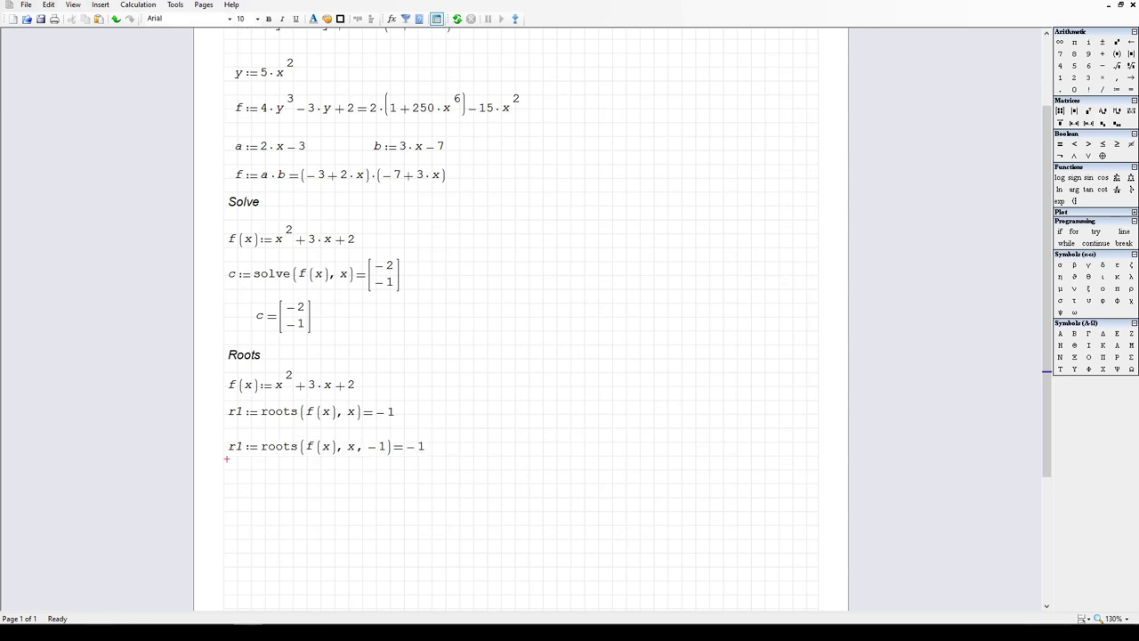
Step: Set the third argument of the lower roots expression to -3 and re-evaluate it
left_click(382, 448)
key("BackSpace")
type("-3")
key("BackSpace")
key("BackSpace")
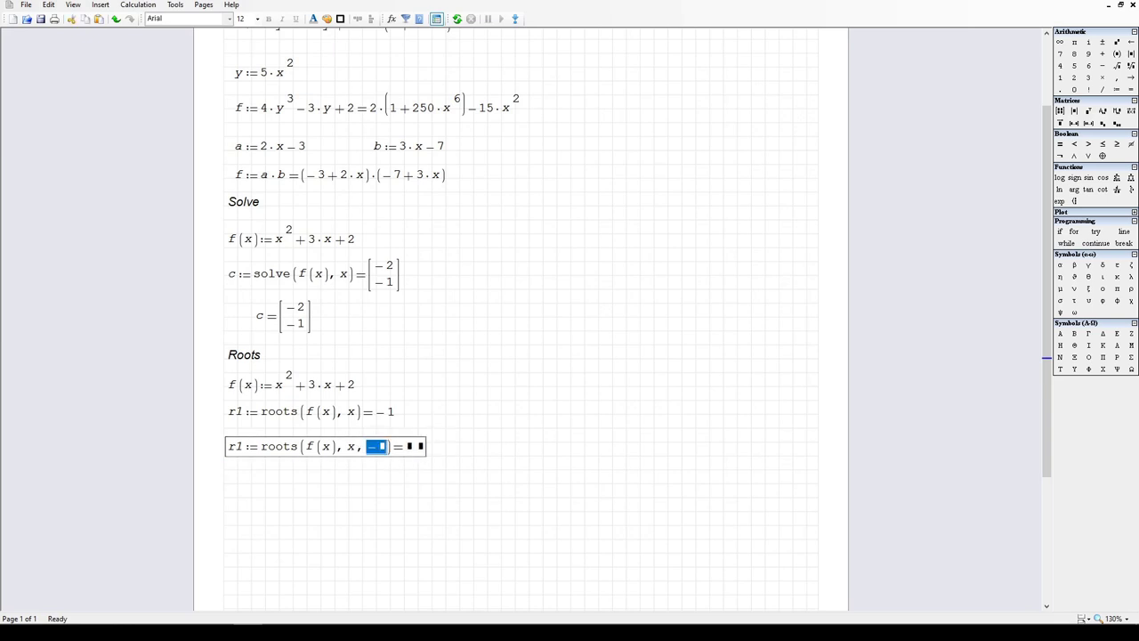
type("-3")
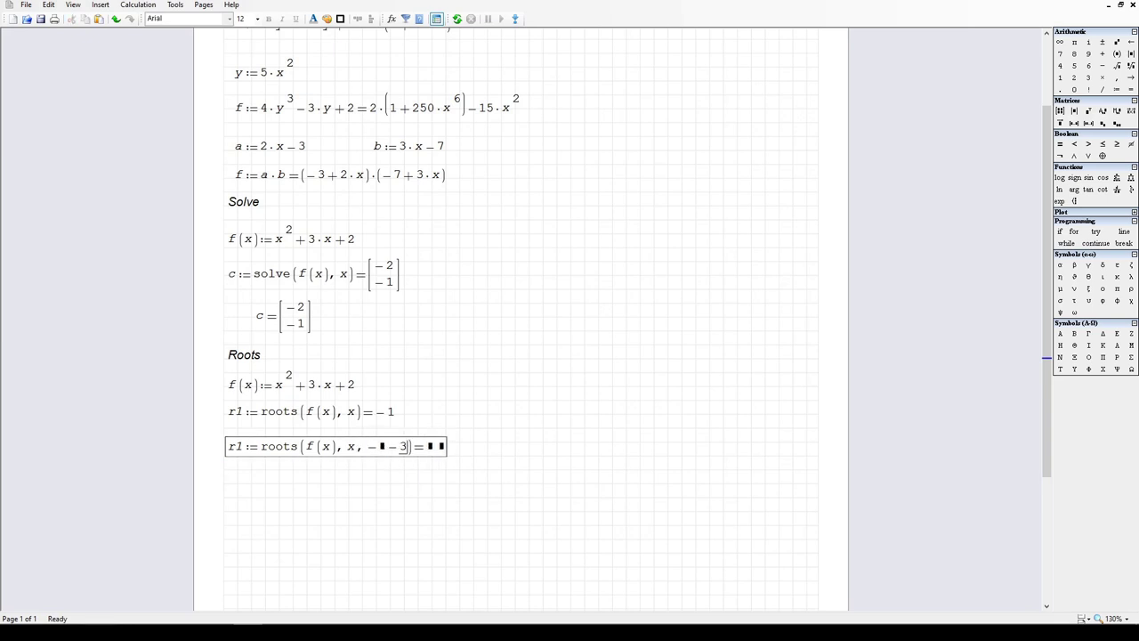
key("BackSpace")
key("BackSpace")
key("BackSpace")
type("-3")
key("Return")
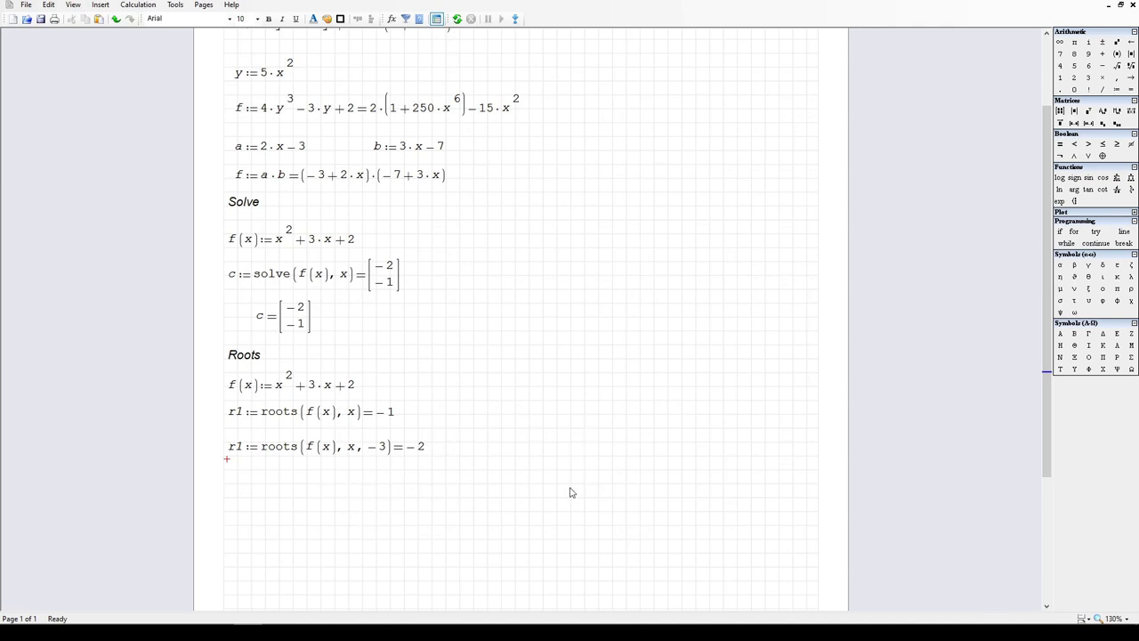
Step: Move the three-argument roots definition up beneath r1 and rename its variable to r2
left_click_drag(483, 487, 347, 438)
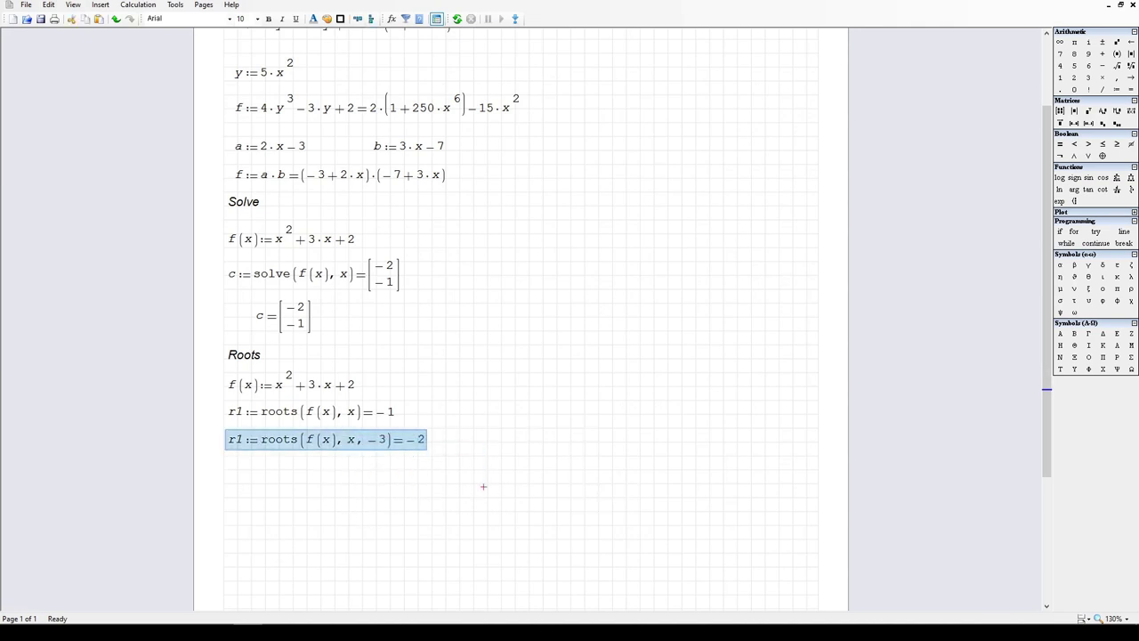
left_click(235, 440)
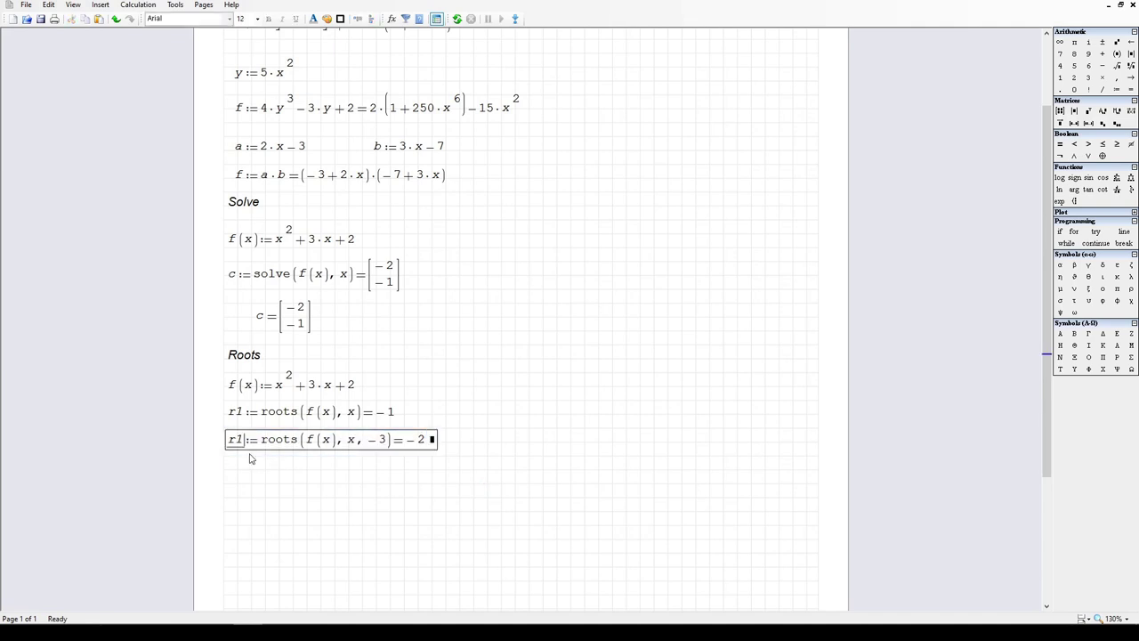
key("BackSpace")
type("2")
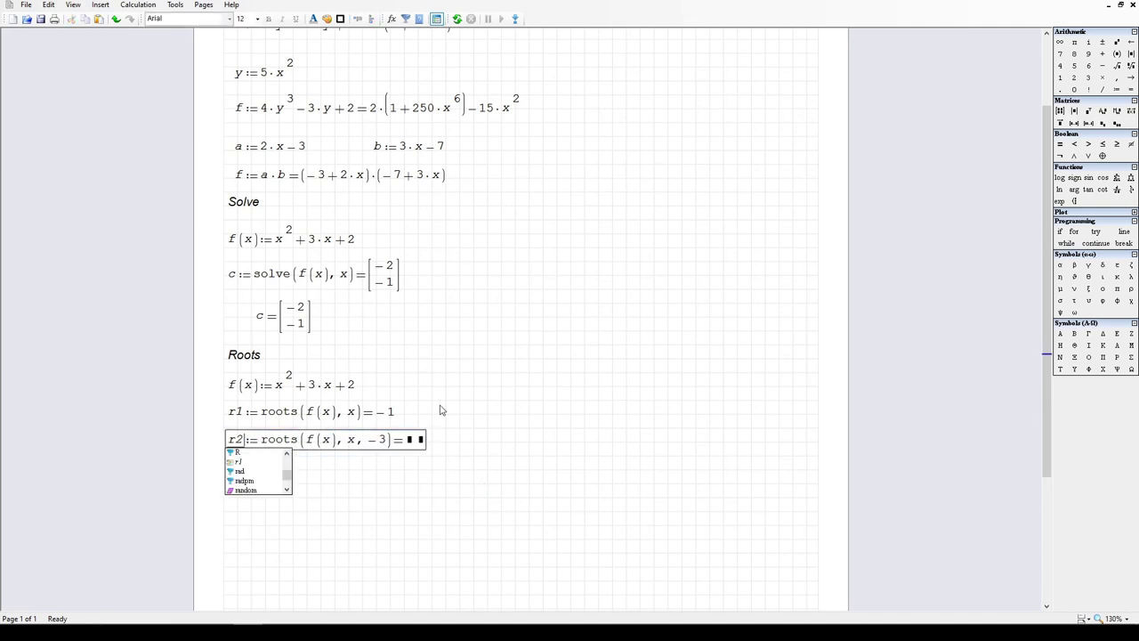
left_click(476, 508)
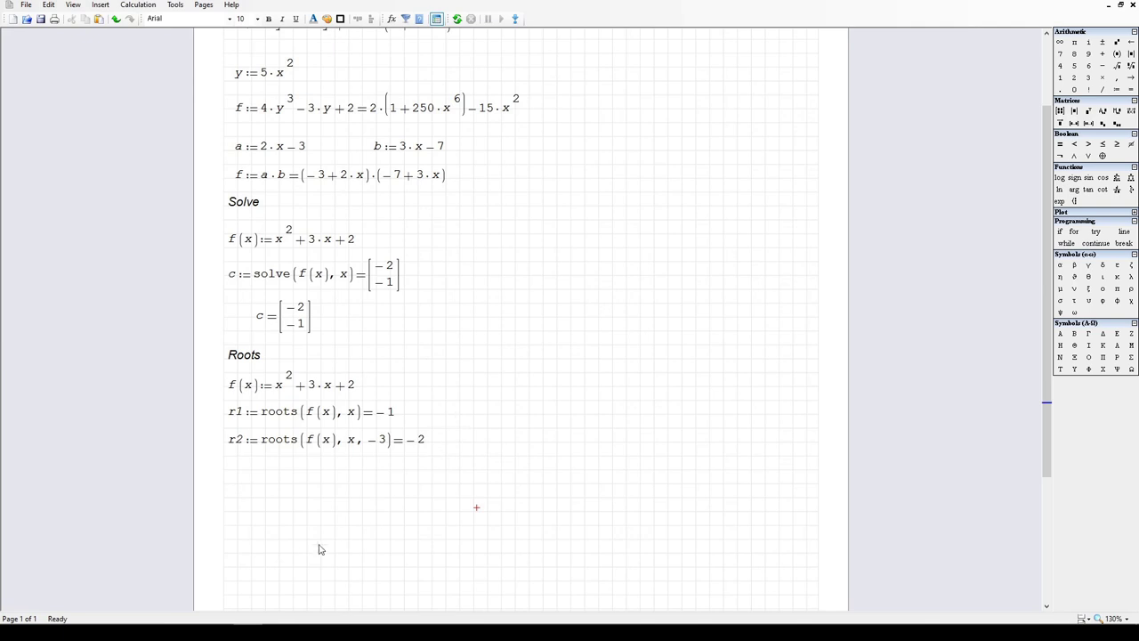
left_click(310, 515)
left_click(226, 458)
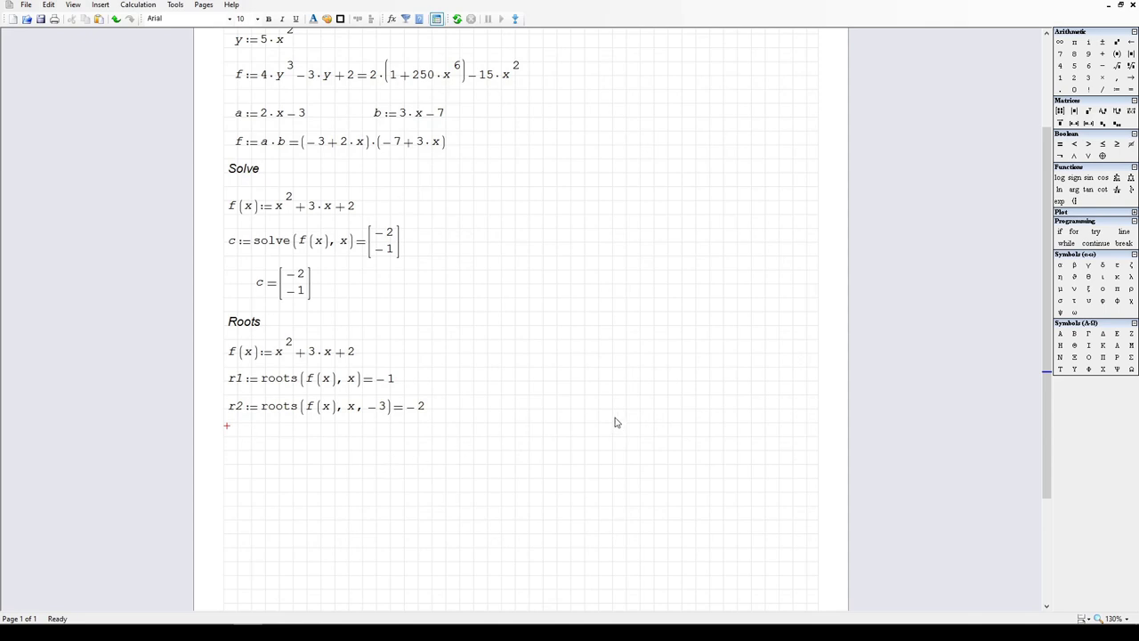
Step: Add a text note "y=-x^2+4,y=x^2-4" beside the r2 definition and align it level with that line
left_click(545, 418)
key("shift+apostrophe")
type("y=-x^2+4")
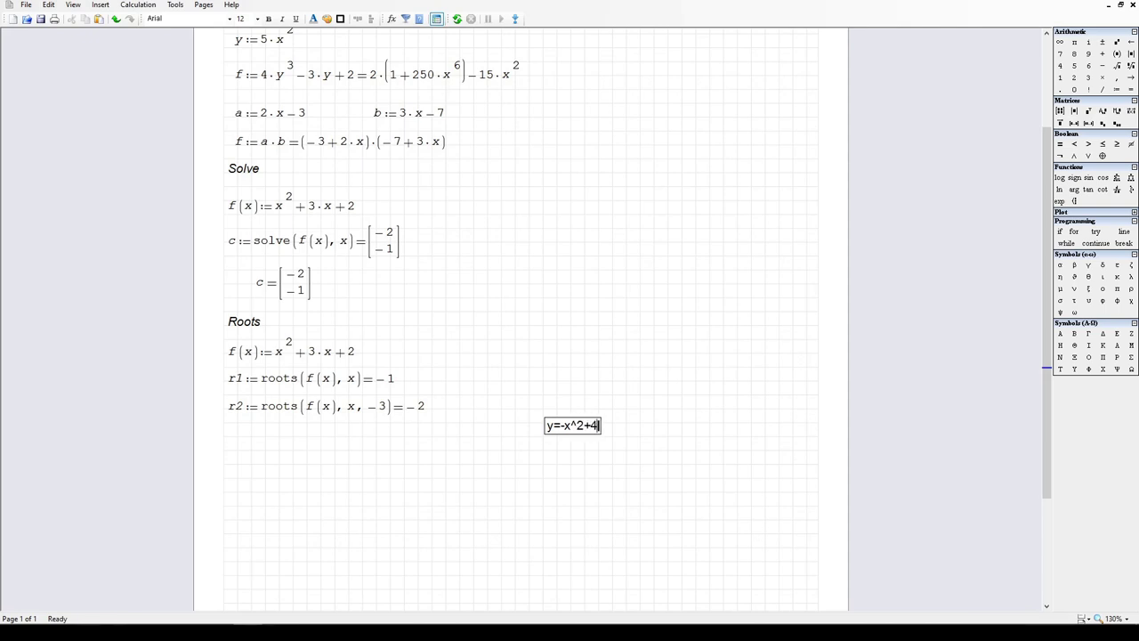
type(",y=x^2-4")
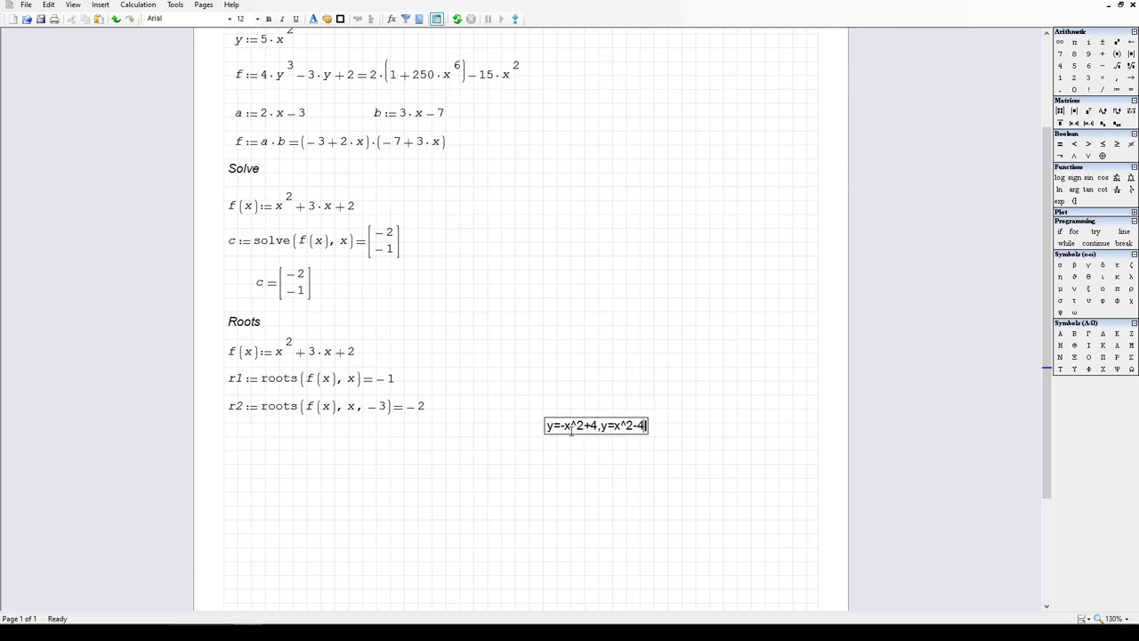
left_click_drag(569, 427, 547, 427)
left_click(568, 427)
left_click(717, 449)
left_click_drag(717, 449, 584, 406)
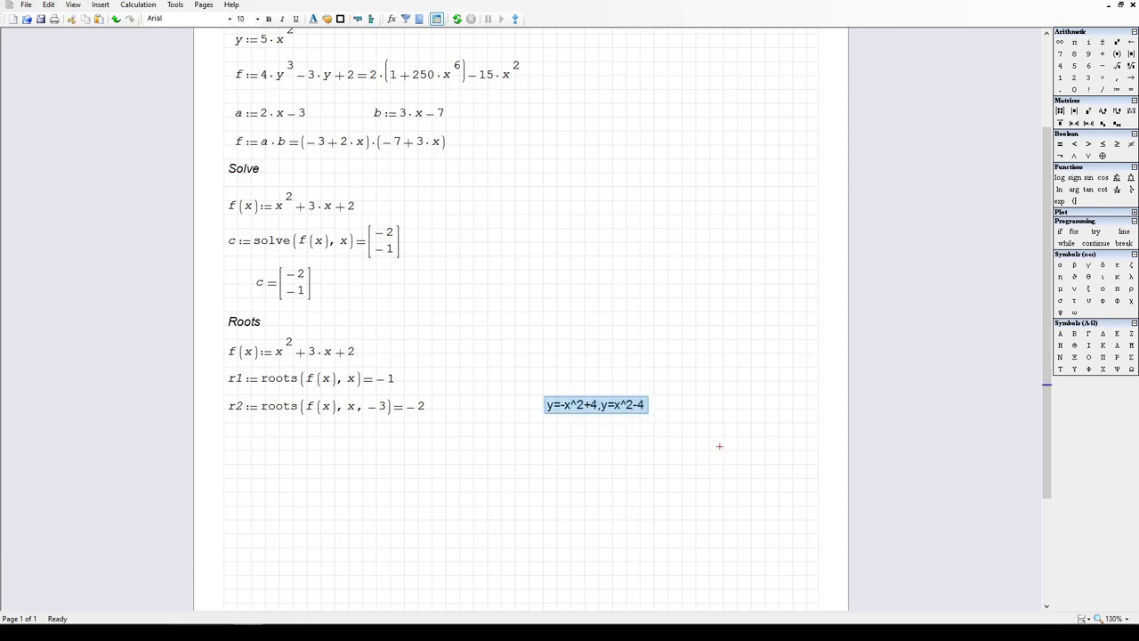
Step: Start a definition of r3 with the roots function below r2, leaving its argument empty
left_click(228, 436)
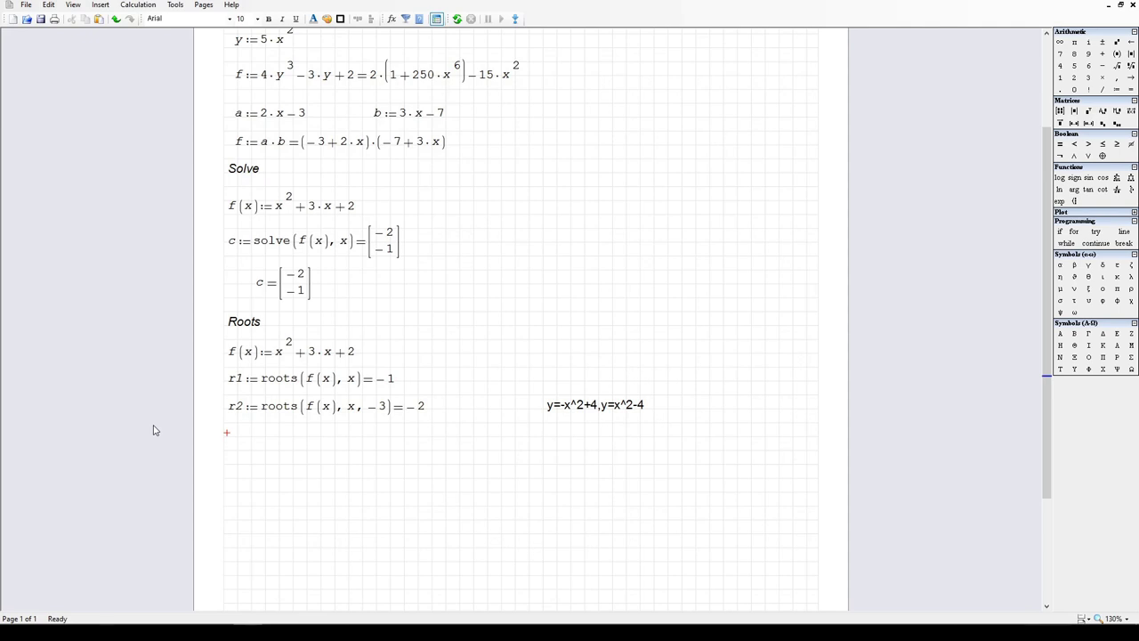
type("y")
key("BackSpace")
type("r")
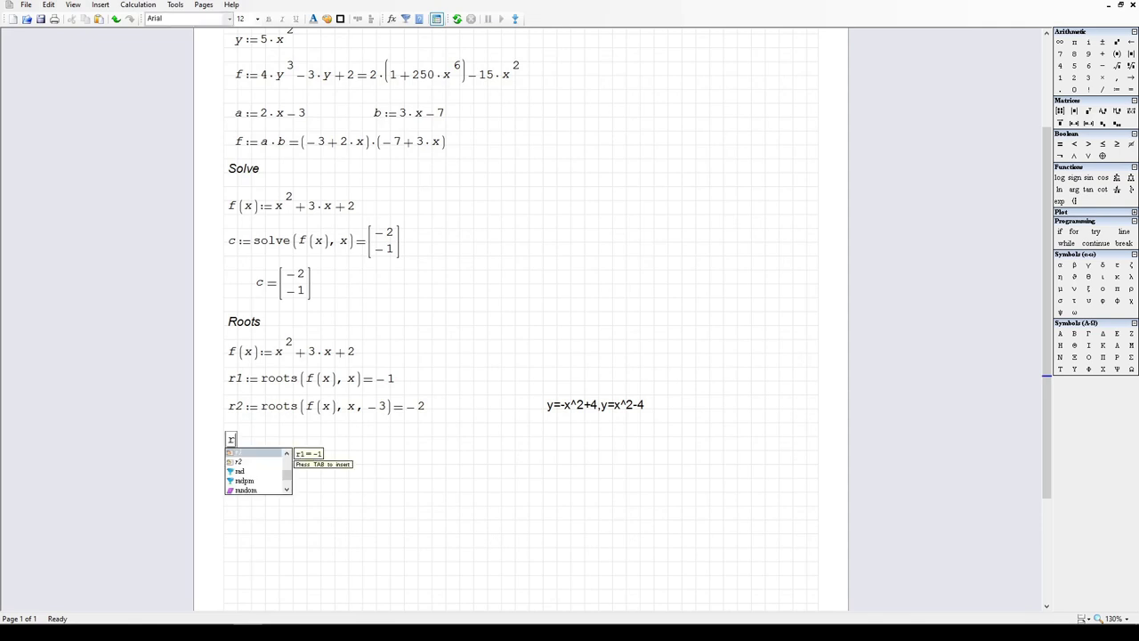
type("3 := roots")
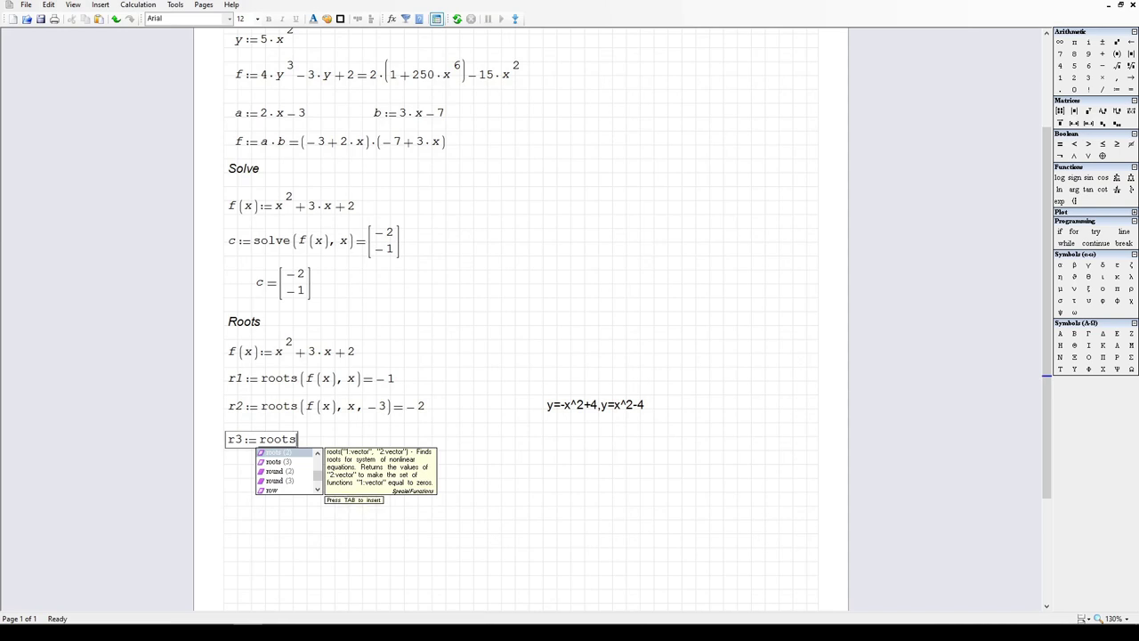
key("Tab")
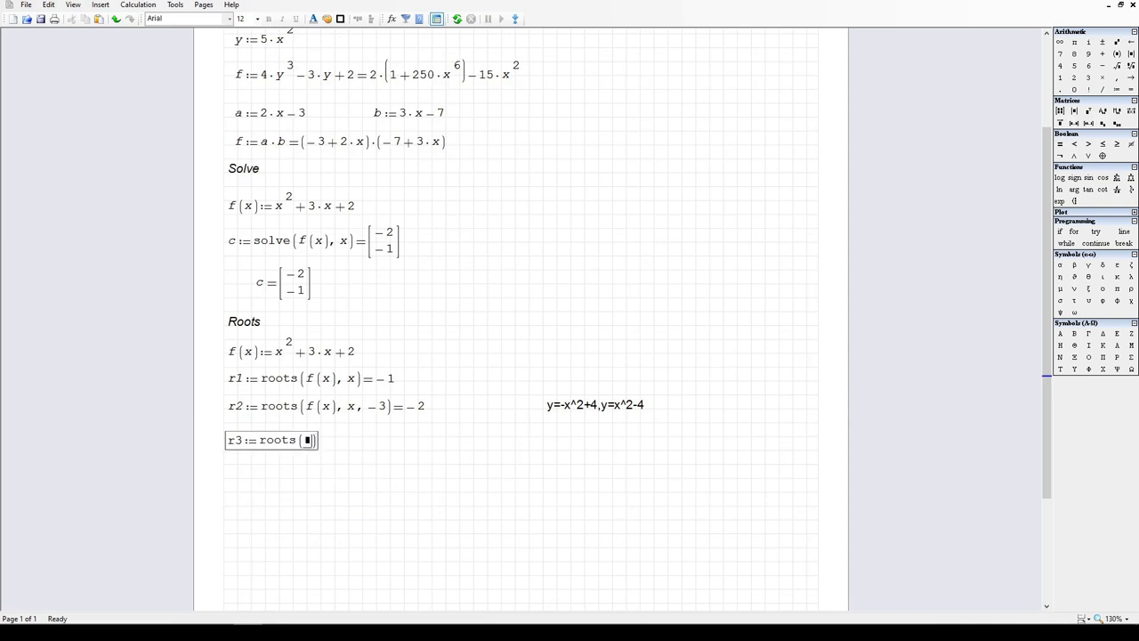
Step: Insert blank lines between the r2 and r3 definitions to make room for new equations
left_click(295, 421)
key("Return")
key("Return")
key("Return")
key("Return")
key("Return")
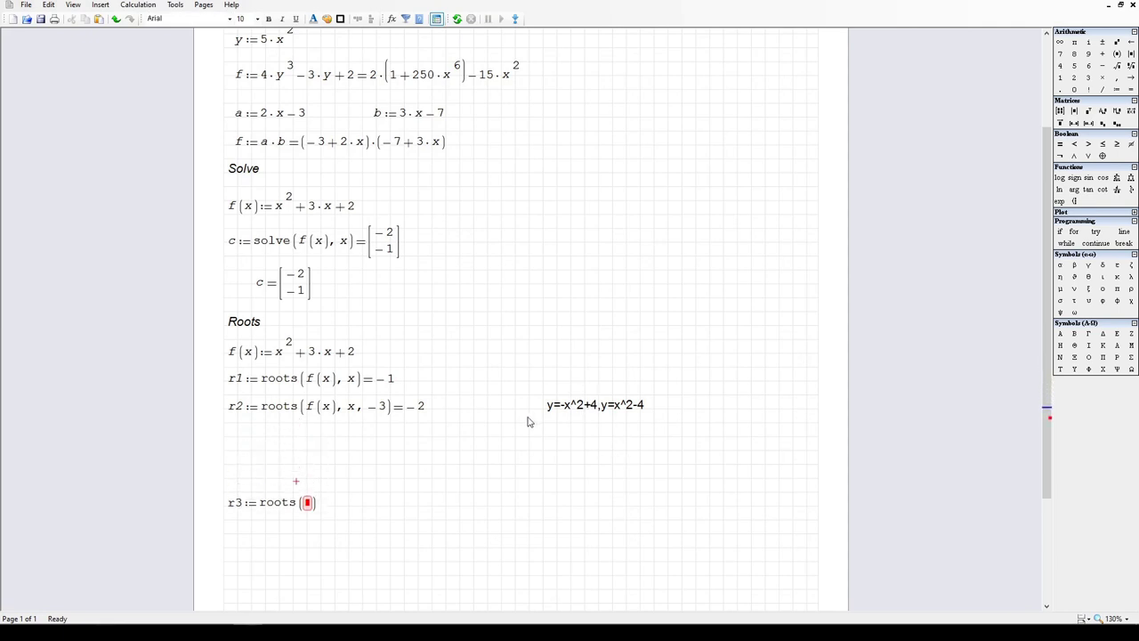
Step: Define f1 as -x^2+4-y in the space between r2 and r3
left_click(233, 440)
type("f1:")
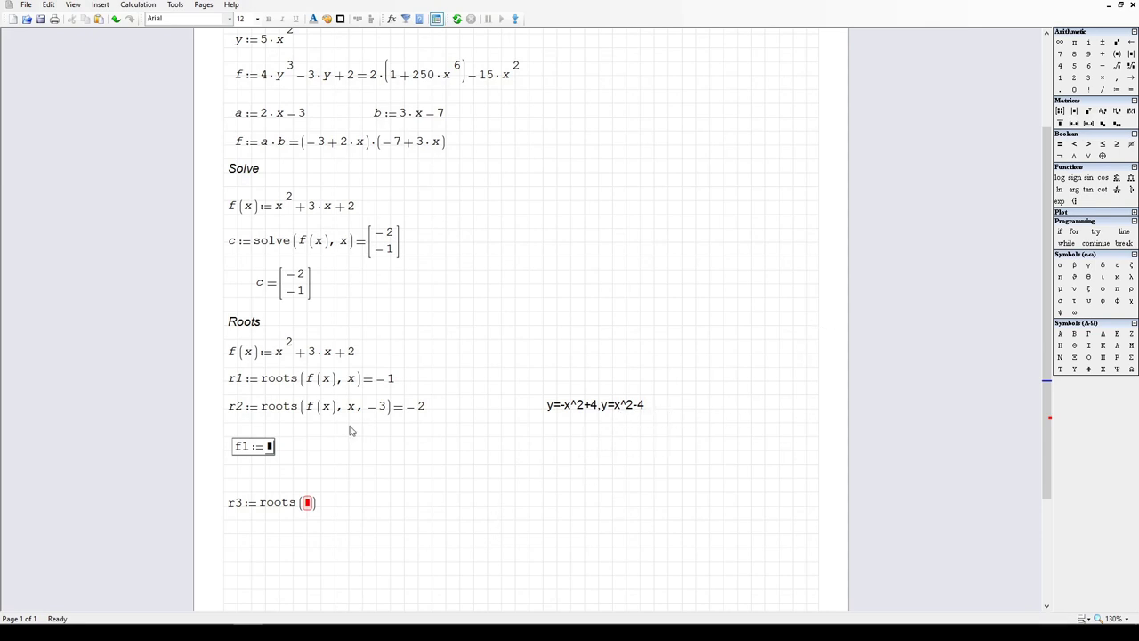
left_click_drag(291, 451, 235, 443)
left_click(274, 449)
type("-x^")
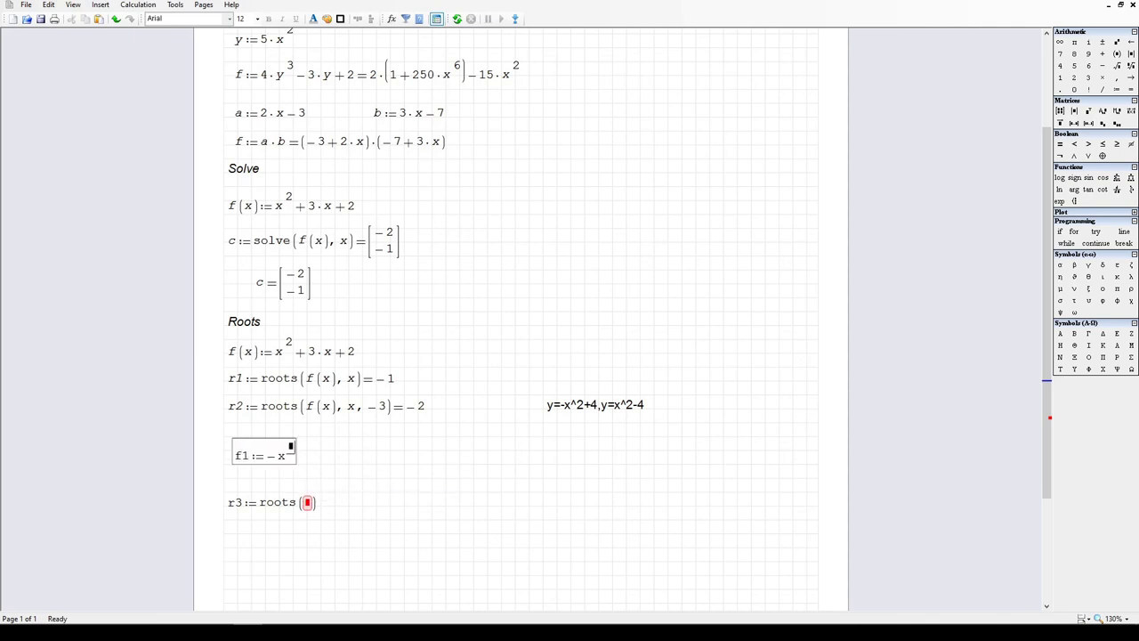
type("2+4-y")
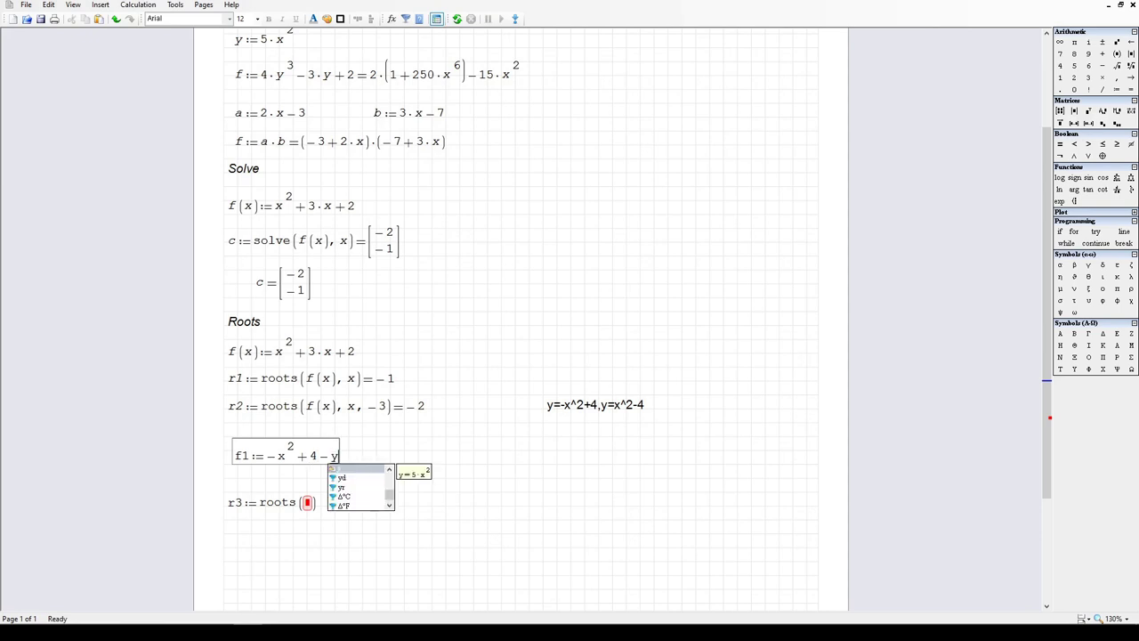
Step: Define f2 as x^2-4-y beside f1 and align it on the same row
left_click(480, 464)
type("f2 := ")
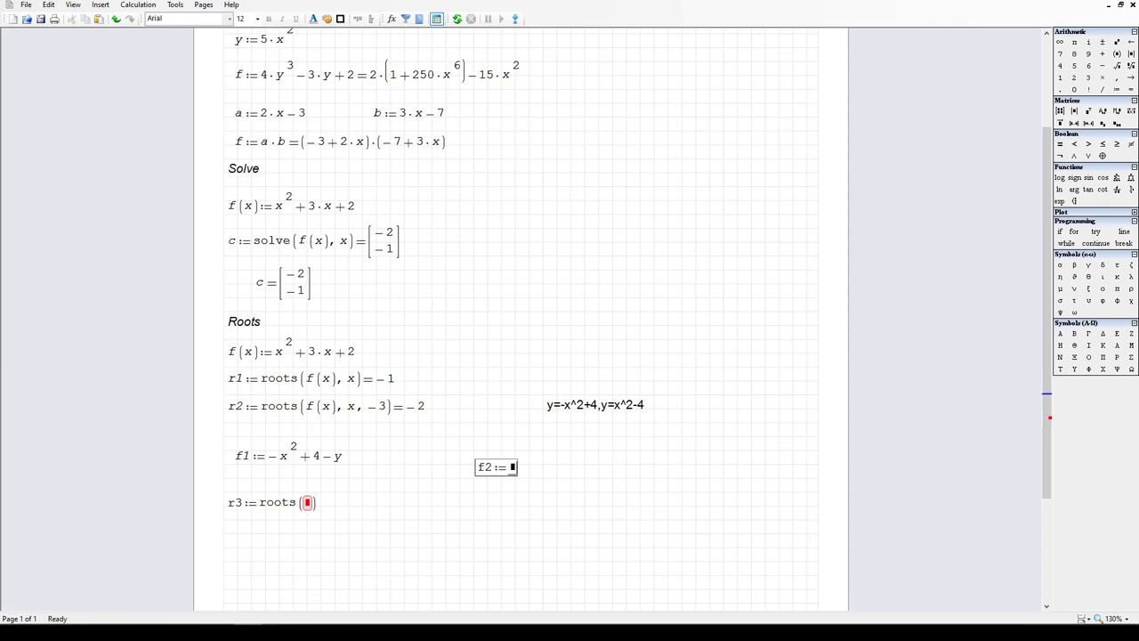
type("x^2")
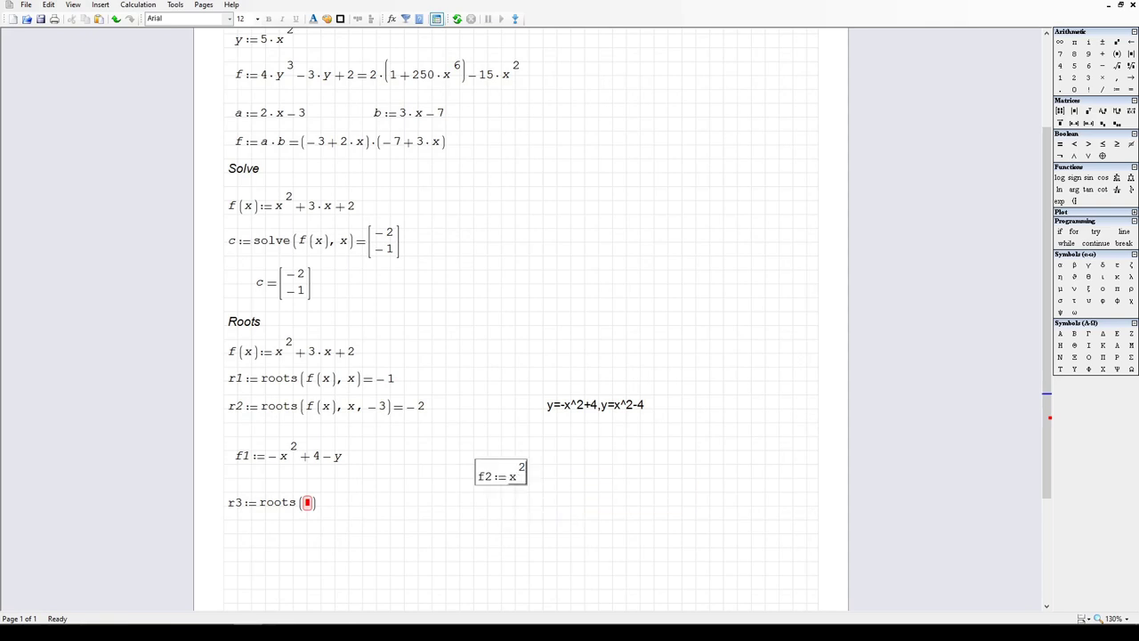
key("Right")
type("- 4 - y")
mouse_move(558, 515)
left_mouse_down()
mouse_move(526, 486)
mouse_move(558, 505)
left_mouse_up()
key("Up")
key("Up")
key("Up")
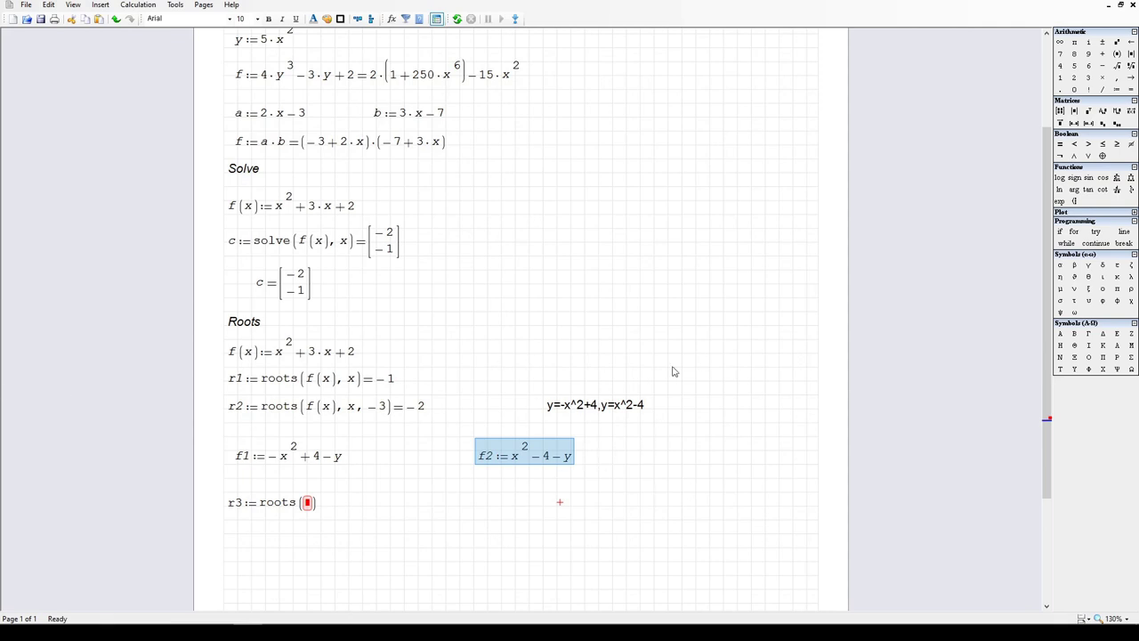
Step: Turn f1 and f2 into functions of two variables by adding the arguments (x, y) to both names
left_click(308, 503)
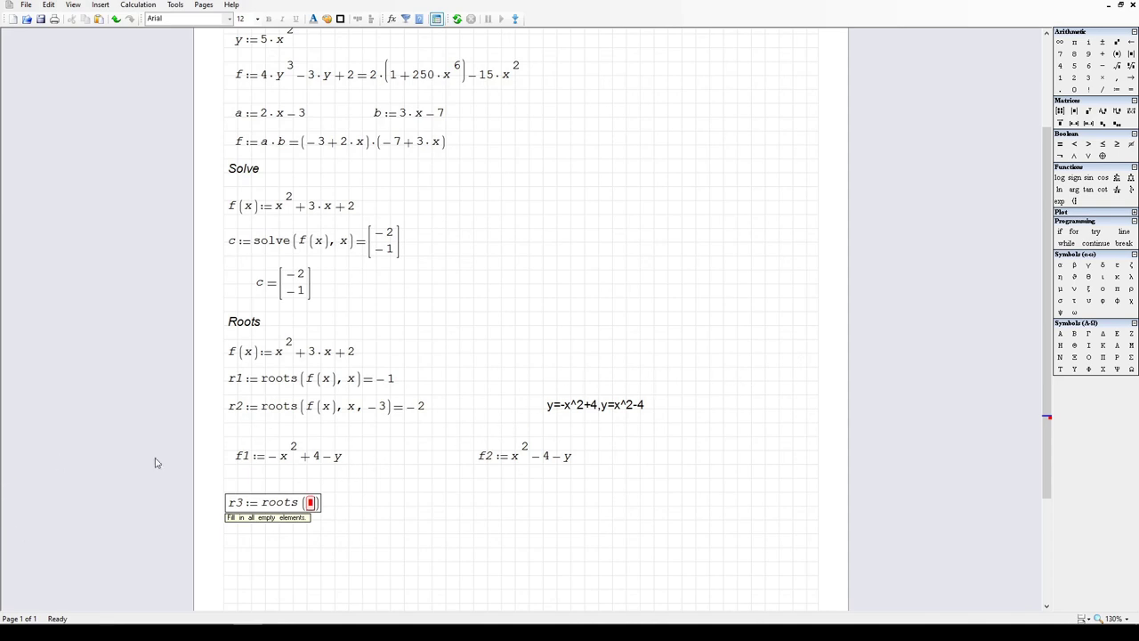
left_click(254, 460)
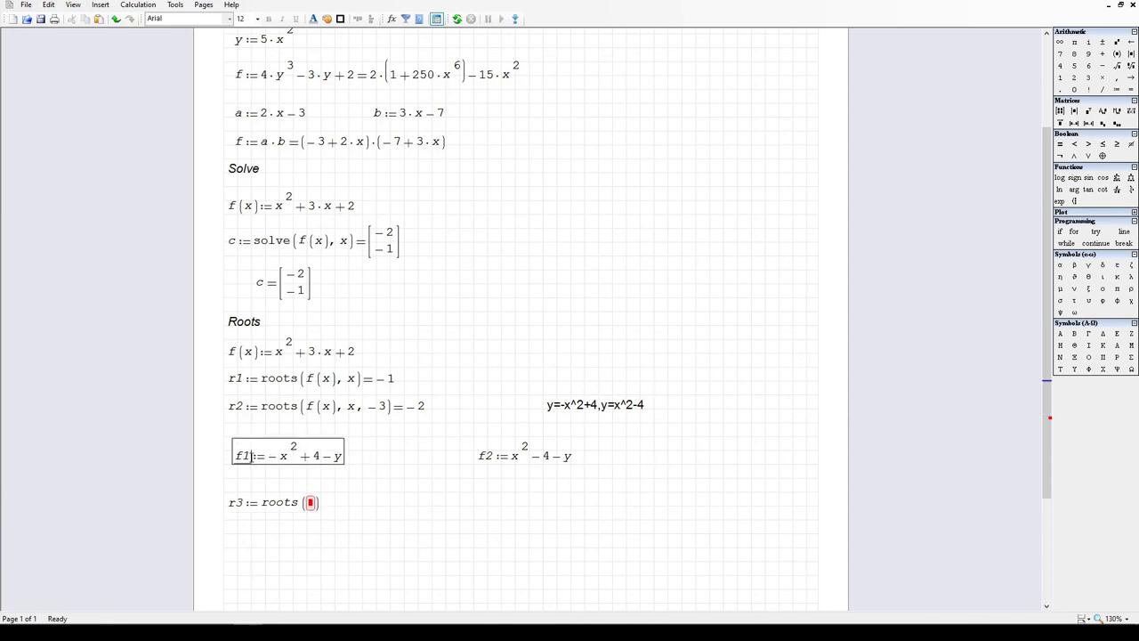
type("(x,y")
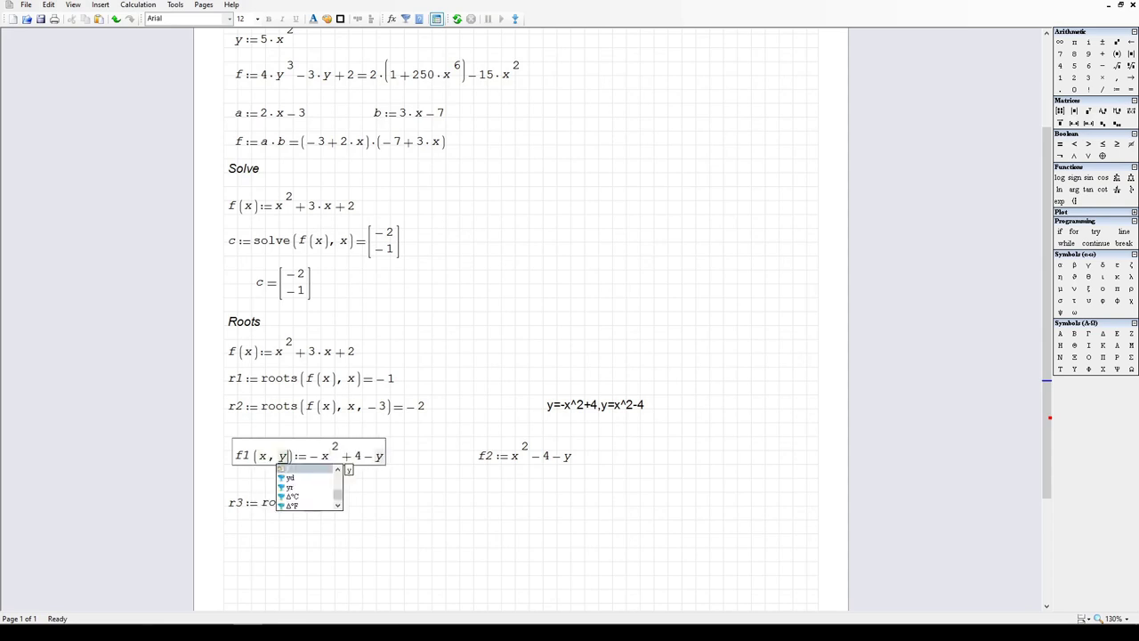
left_click(498, 461)
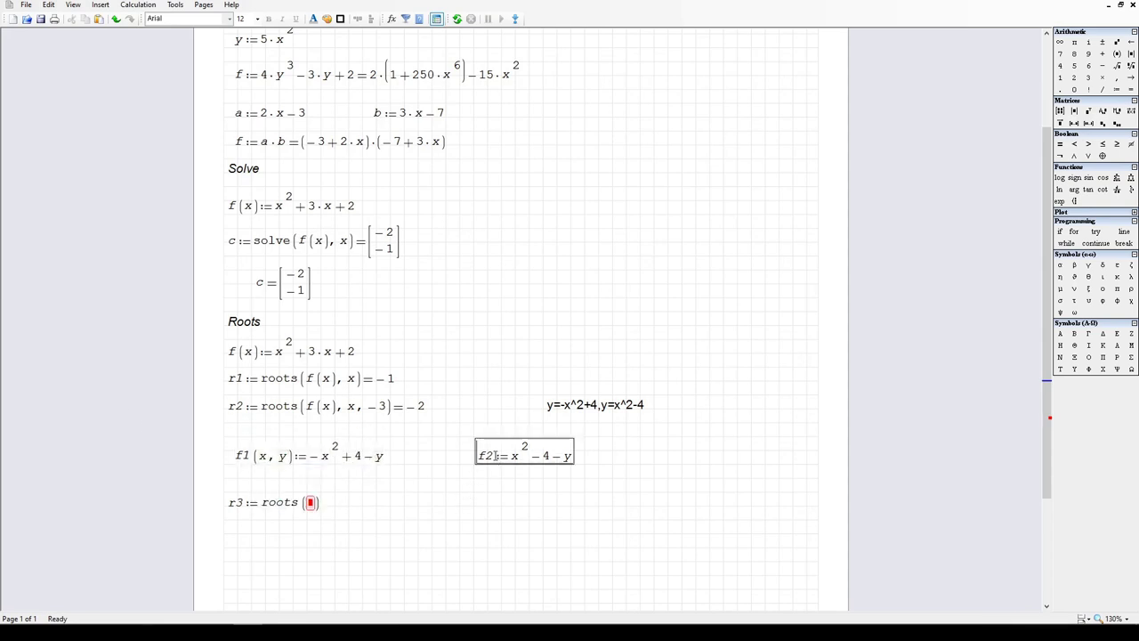
type("(x")
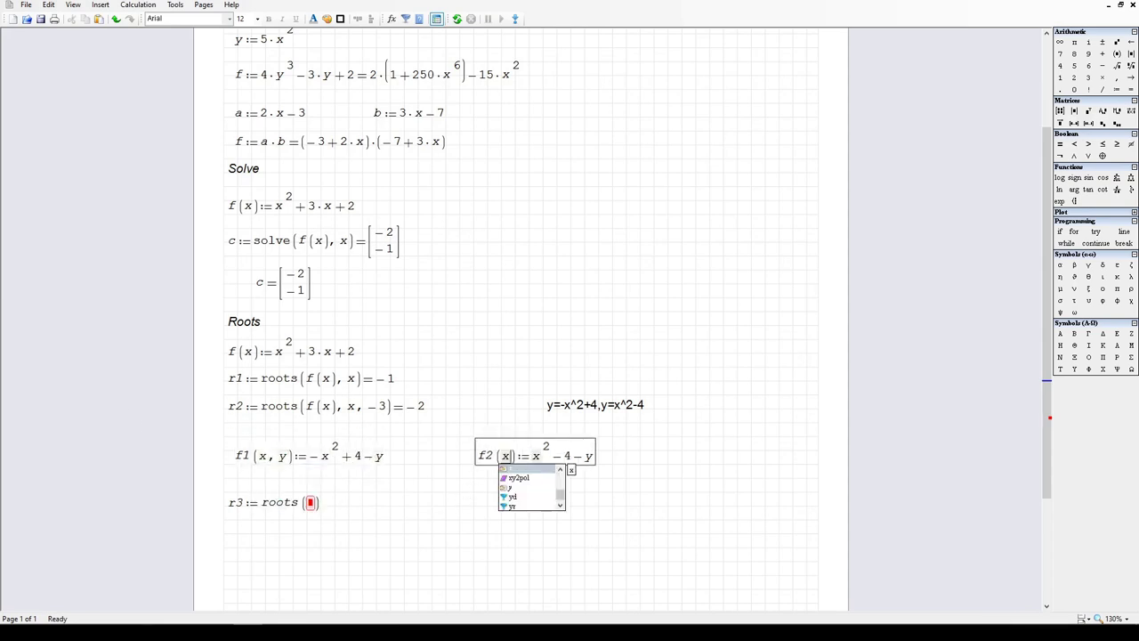
type(", y")
left_click(421, 543)
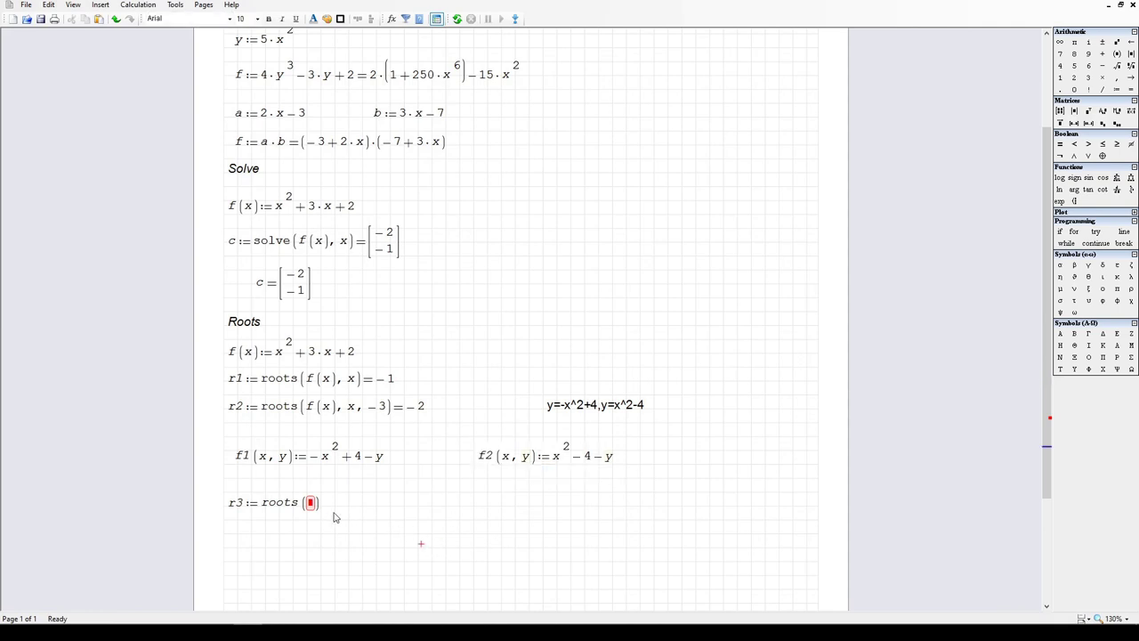
Step: Insert a matrix with 2 rows and 1 column as the first argument of roots in the r3 definition
left_click(311, 504)
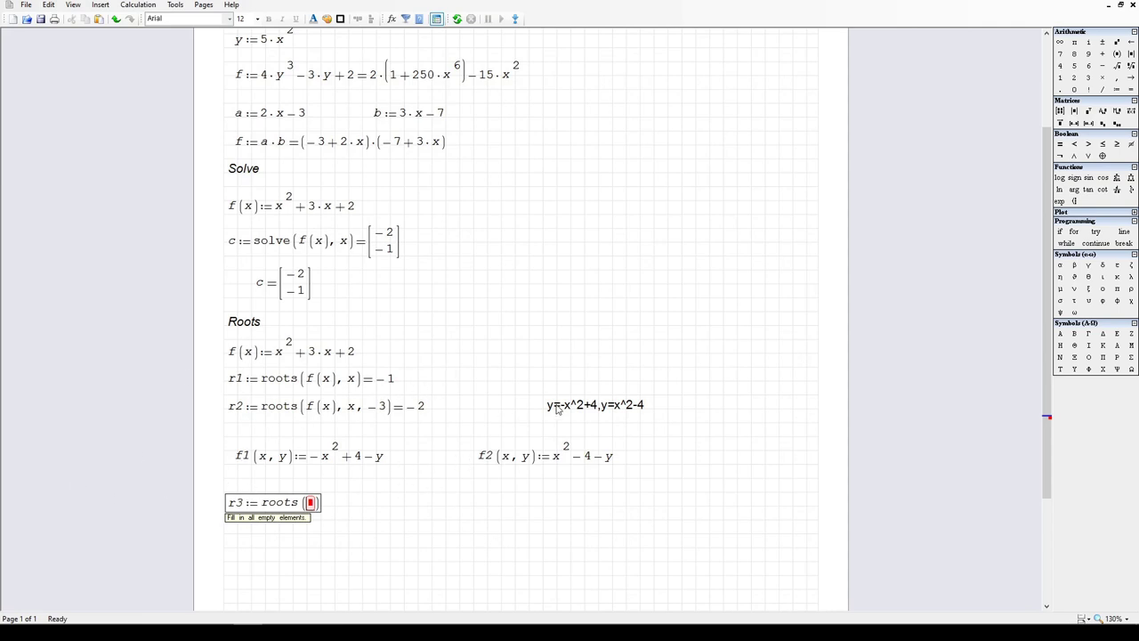
mouse_move(318, 383)
key("ctrl+m")
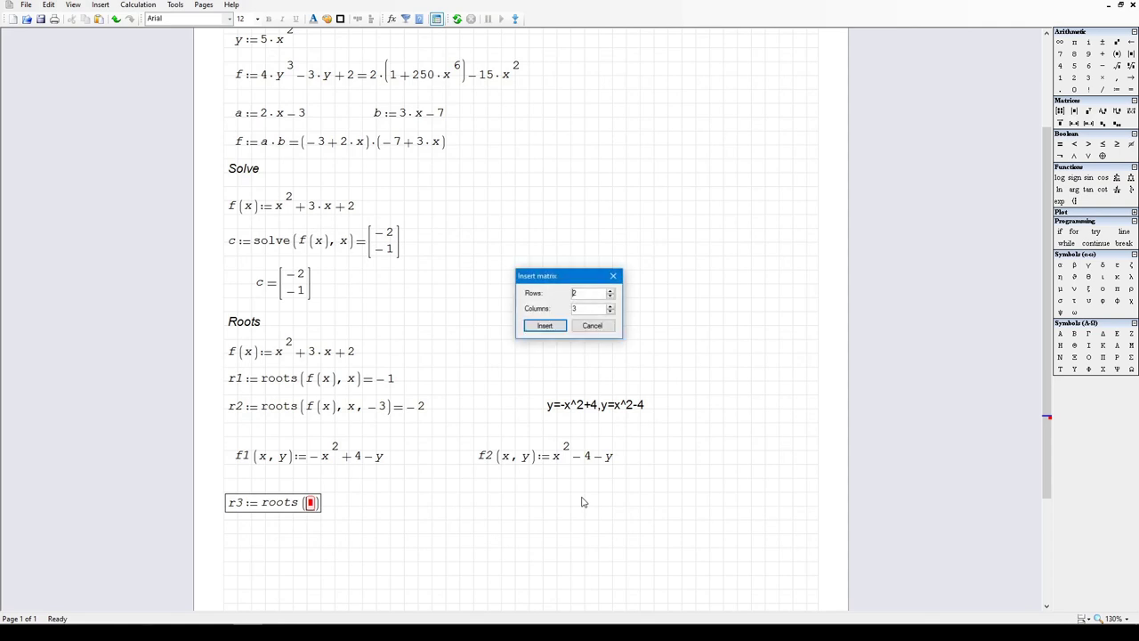
key("Return")
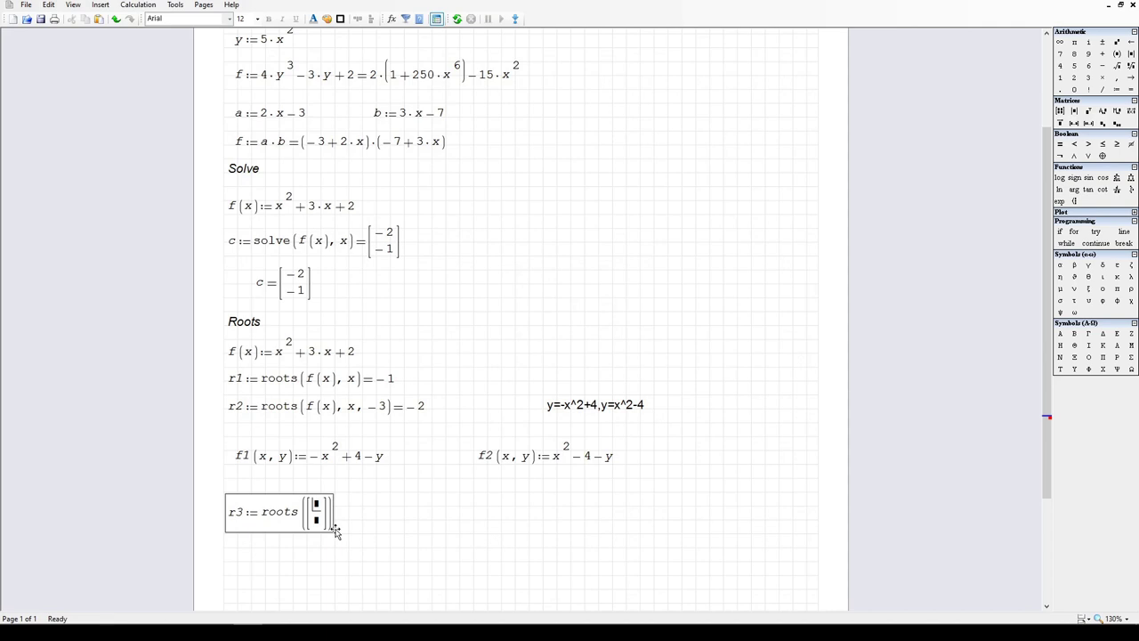
Step: Fill the matrix in the r3 definition with f1(x, y) in the first row and f2(x, y) in the second
type("f1")
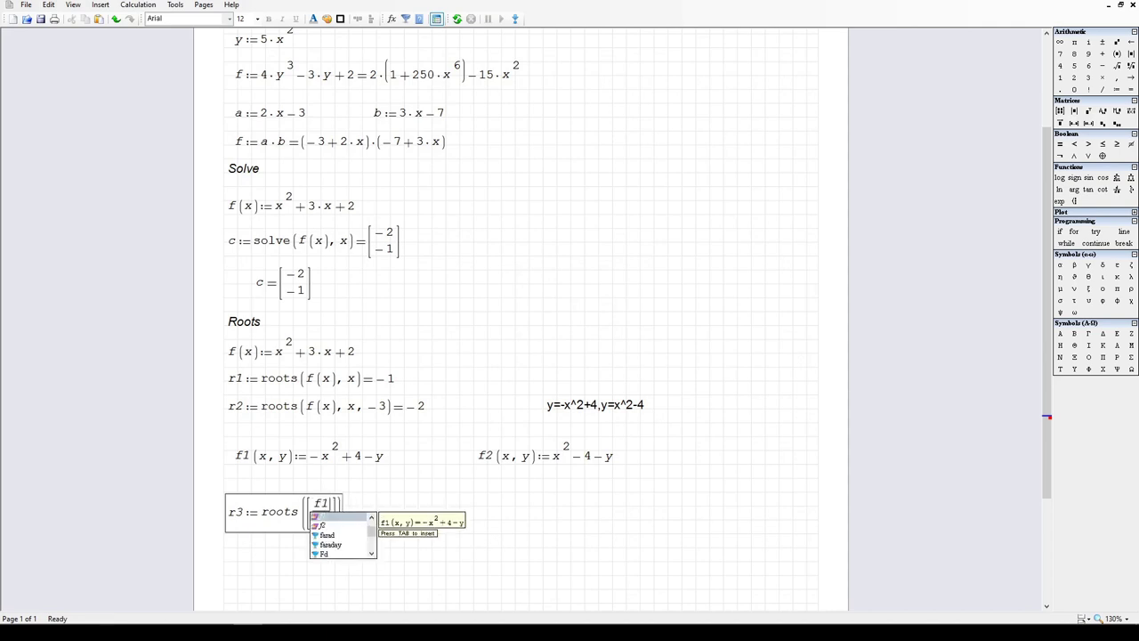
type("(x, y")
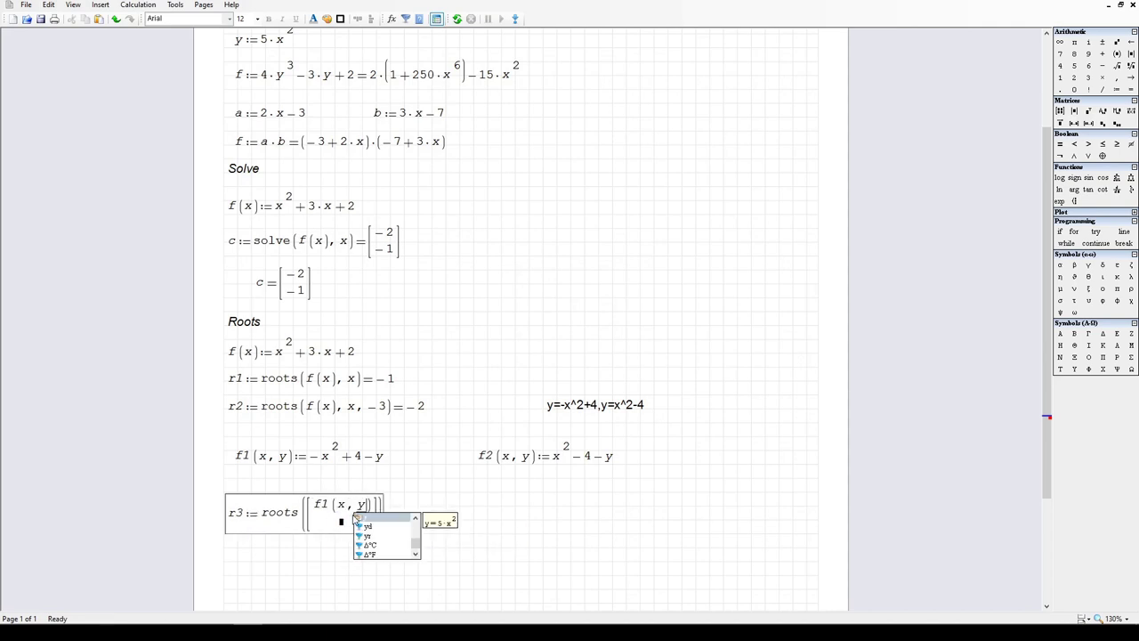
left_click(341, 523)
type("f")
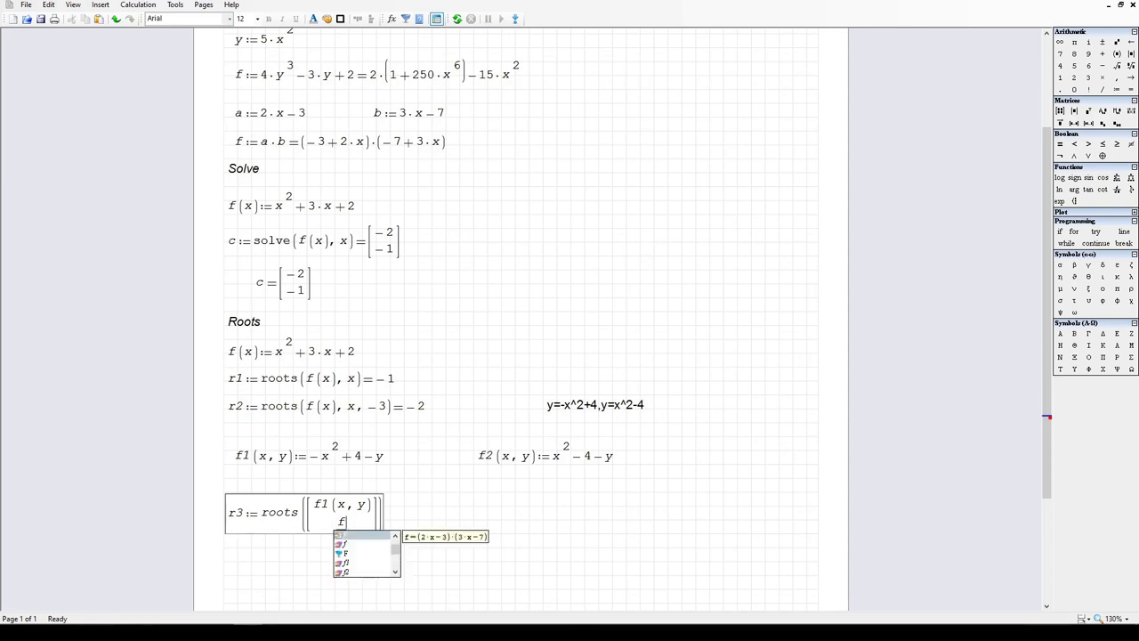
type("2(x, y")
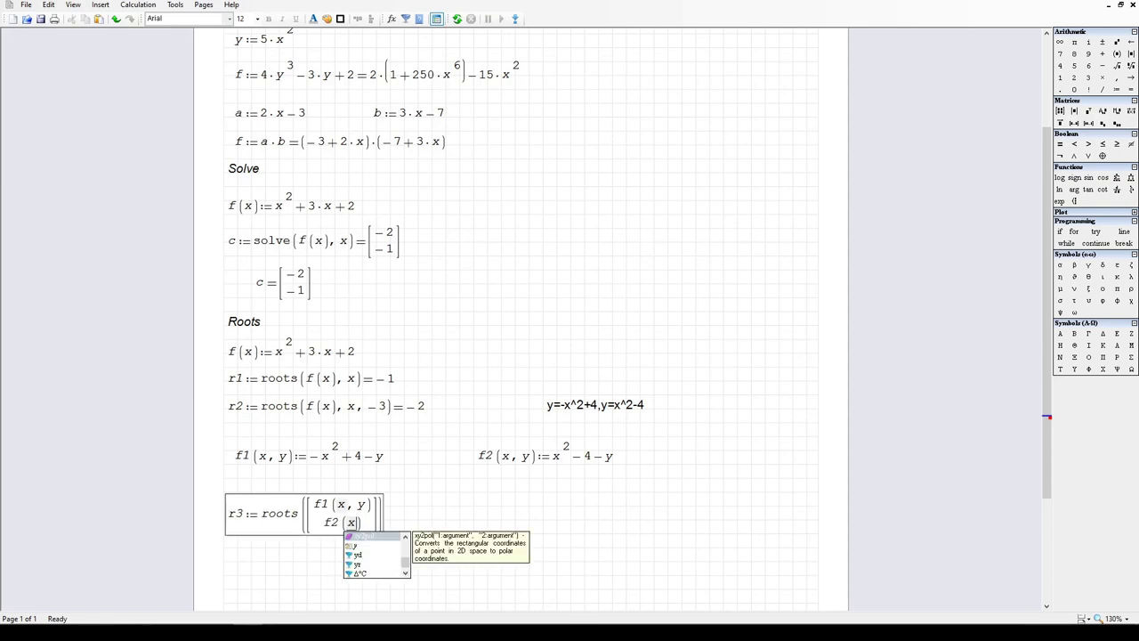
Step: Add a second argument to roots in r3 and insert a matrix with 2 rows and 1 column there
key("space")
key("space")
key("space")
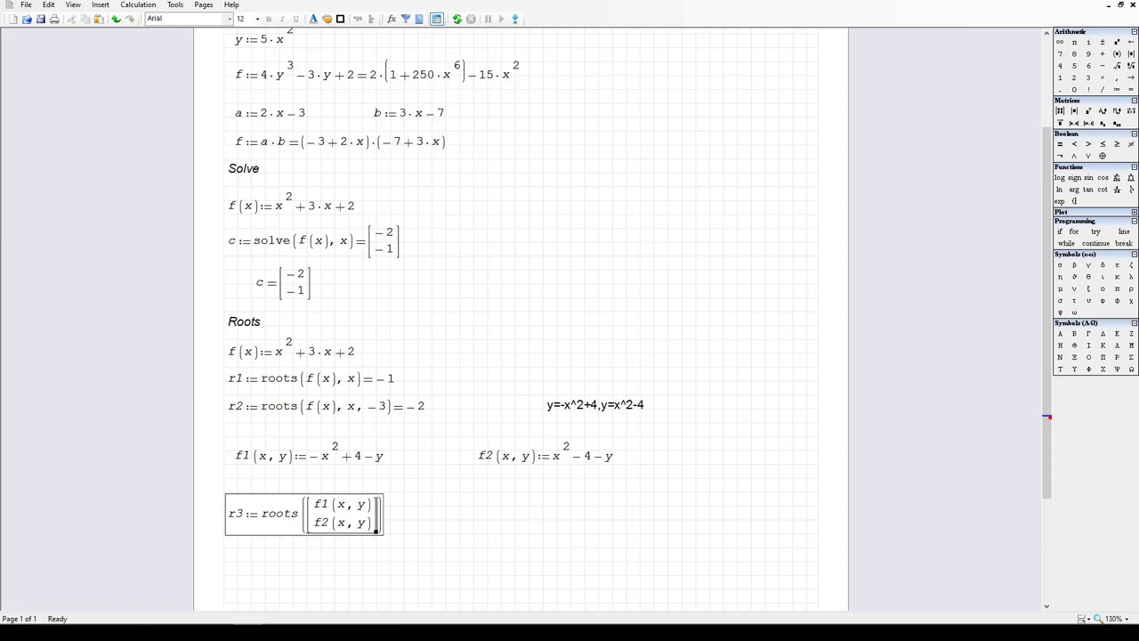
key("space")
left_click(376, 530)
type(",")
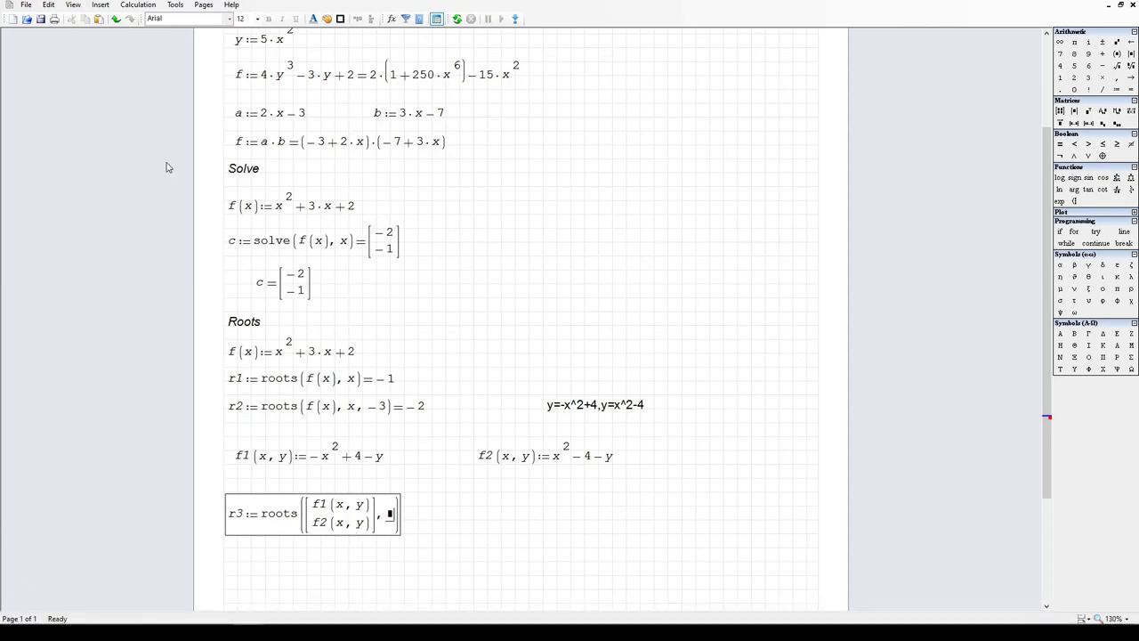
key("ctrl+m")
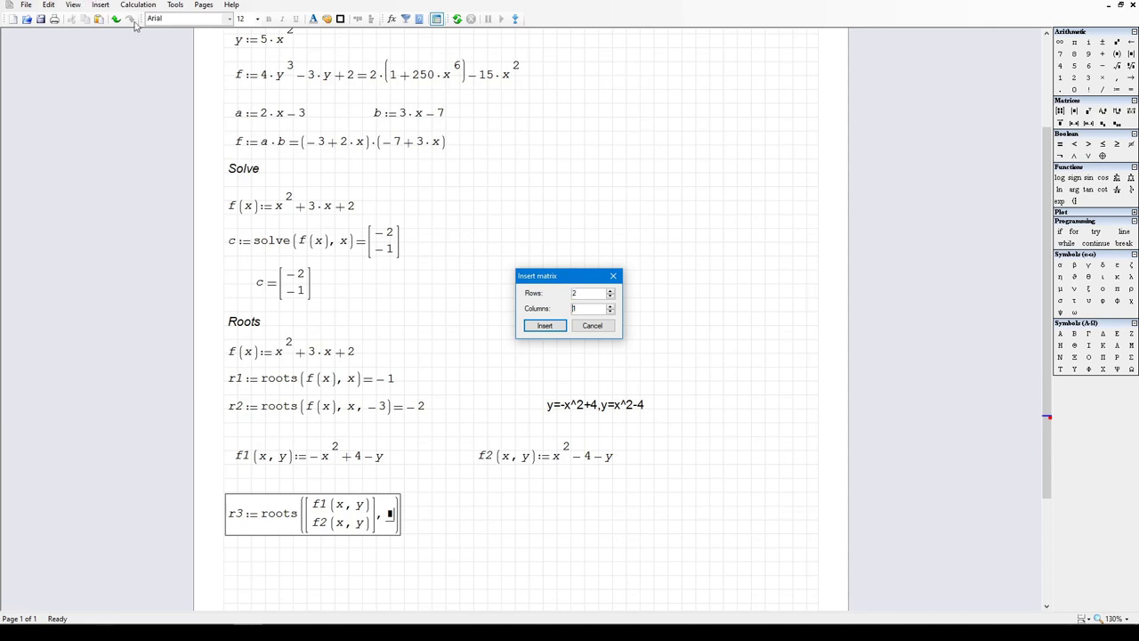
left_click(545, 325)
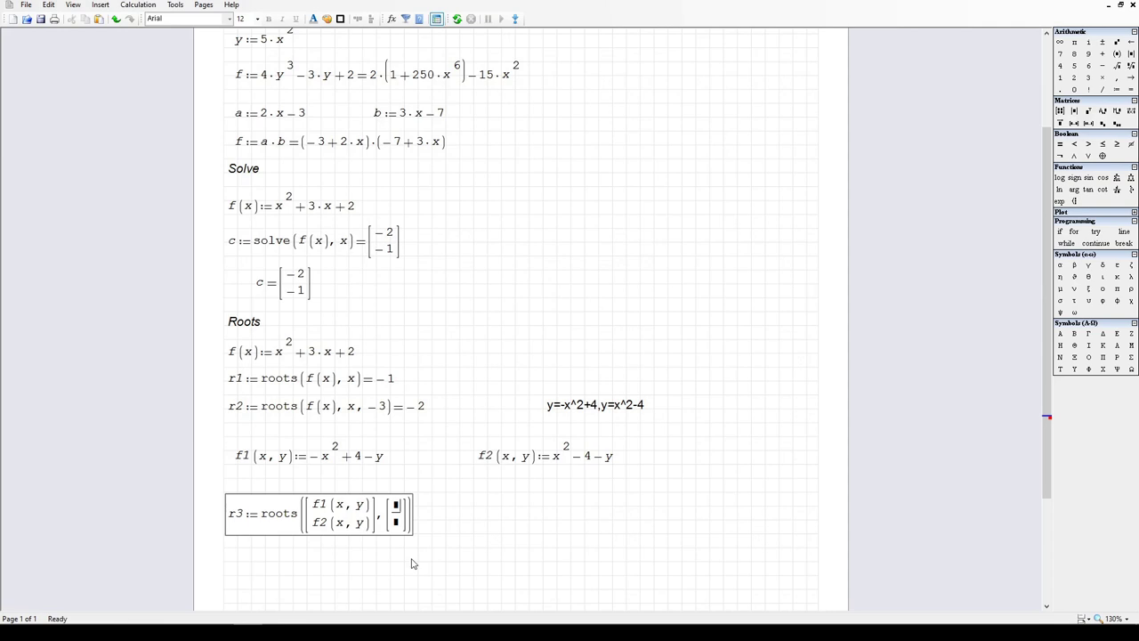
Step: Fill the second-argument matrix of r3 with the unknowns x and y
type("x")
key("Down")
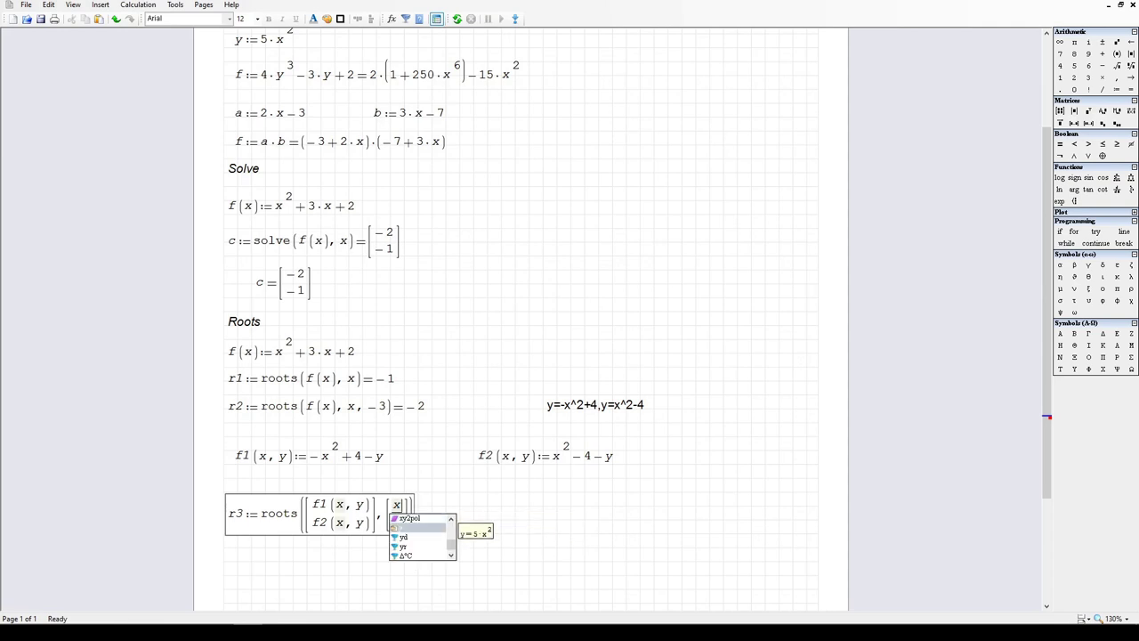
key("Up")
left_click(394, 525)
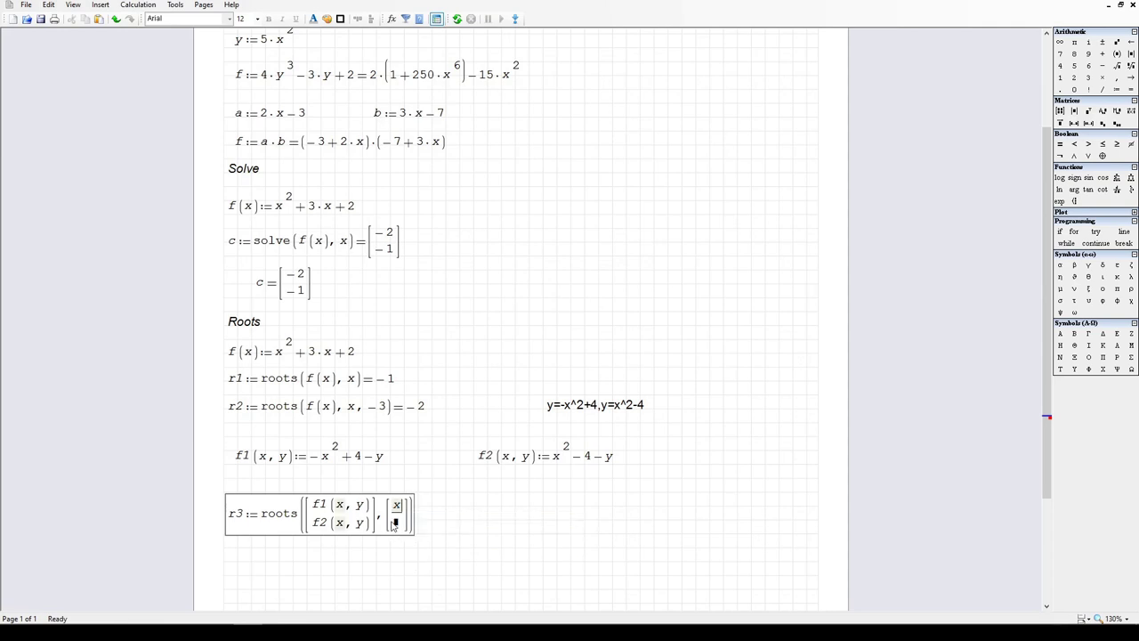
type("y")
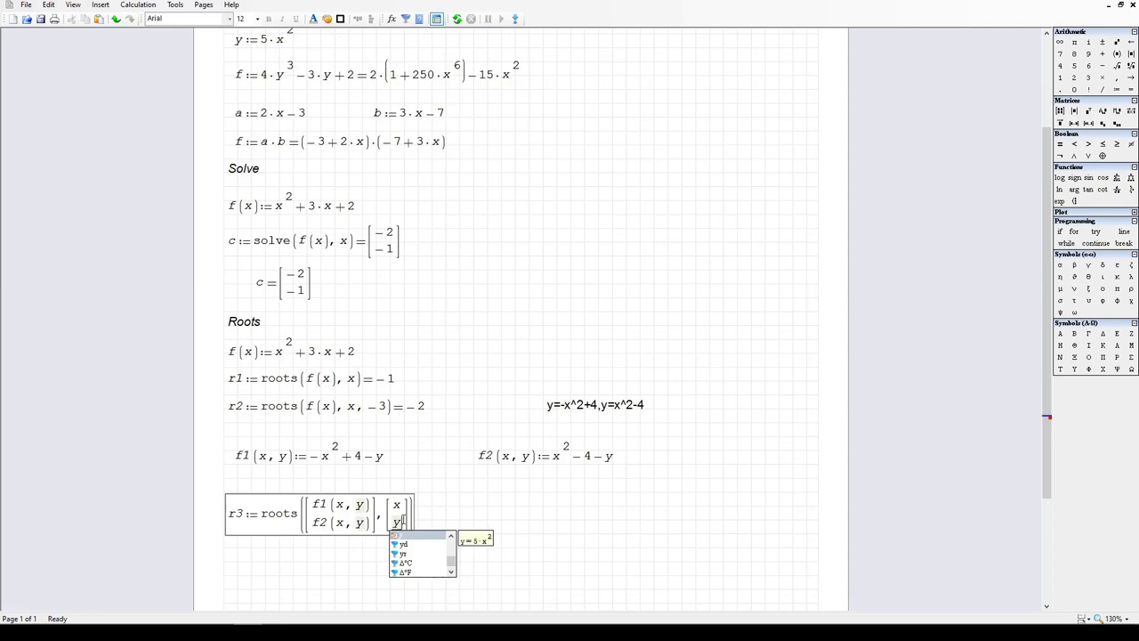
left_click(408, 521)
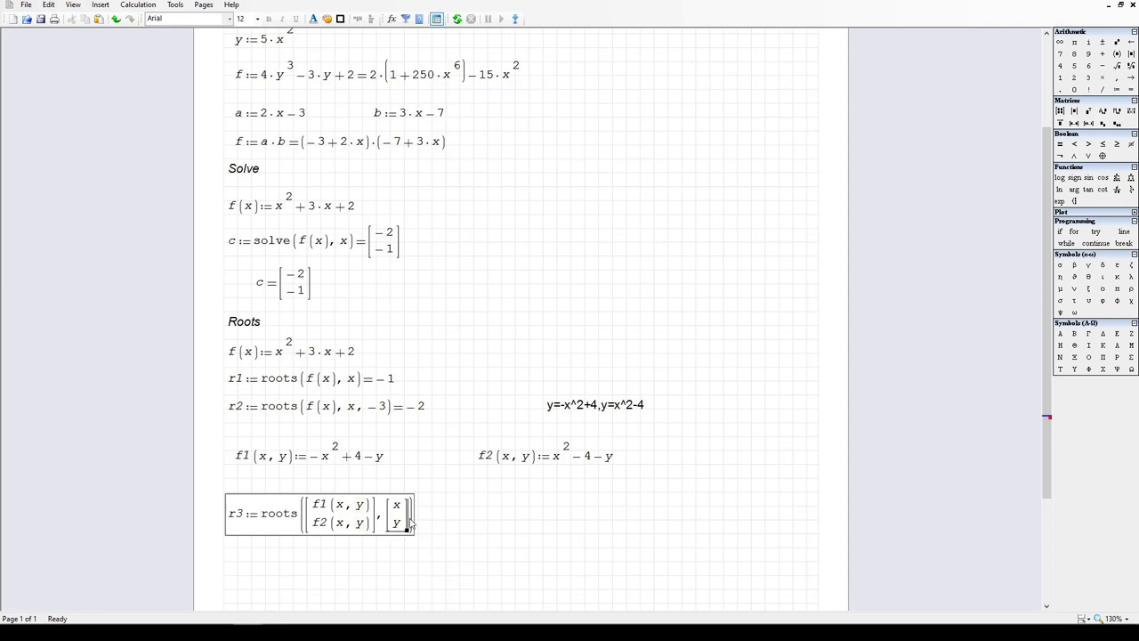
Step: Evaluate the complete r3 expression and move it up closer to the f1 and f2 definitions
key("space")
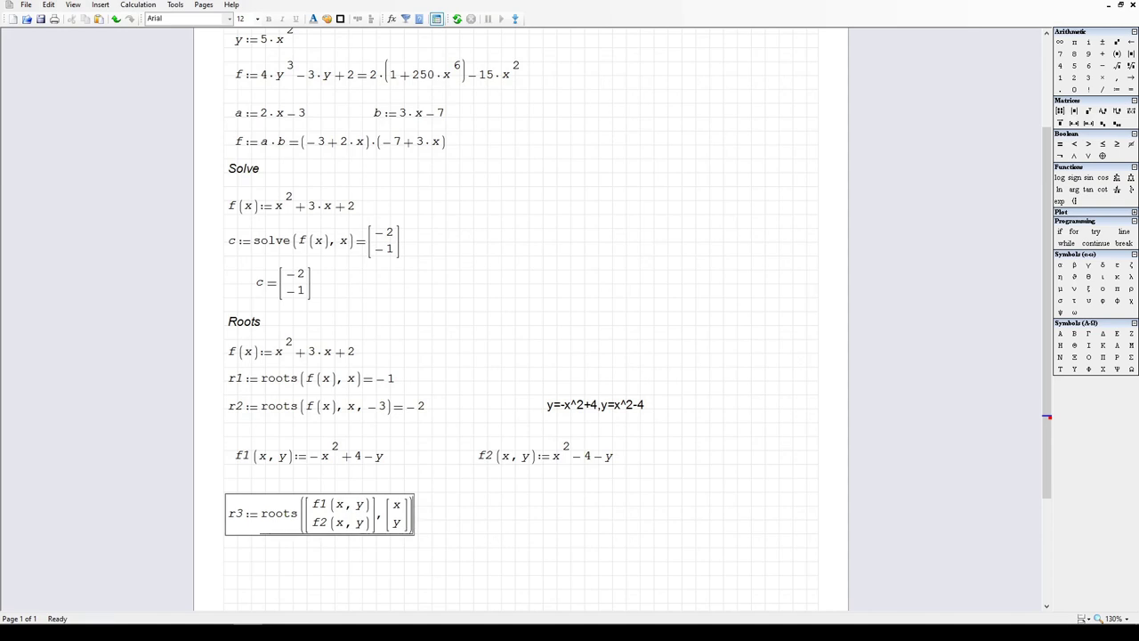
type("=[2; 0")
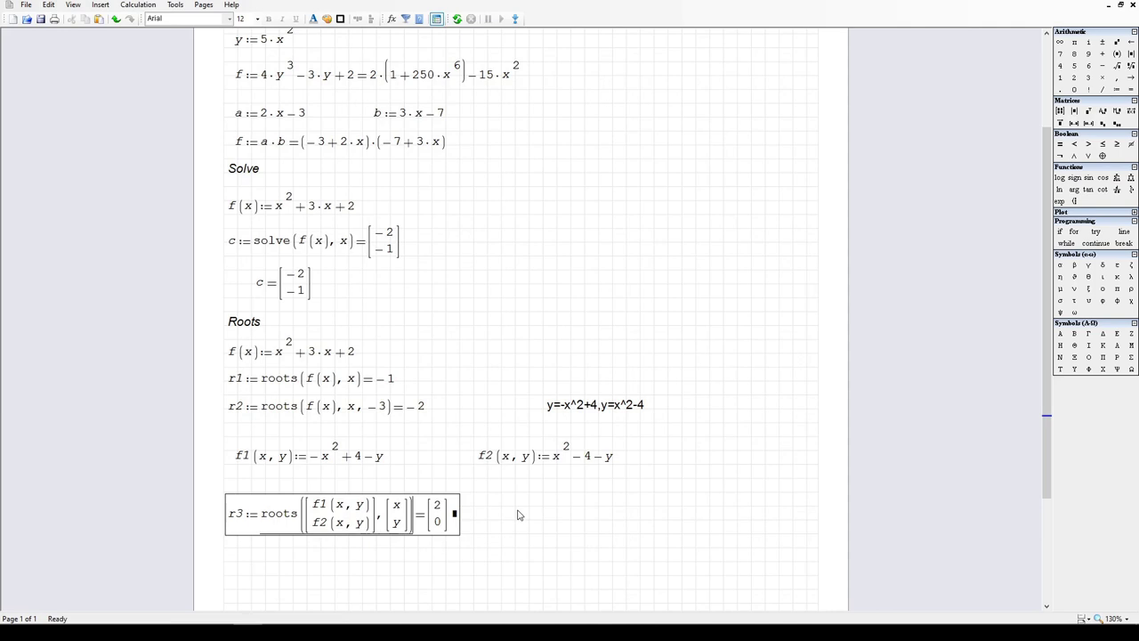
left_click(550, 574)
left_click_drag(419, 523, 533, 571)
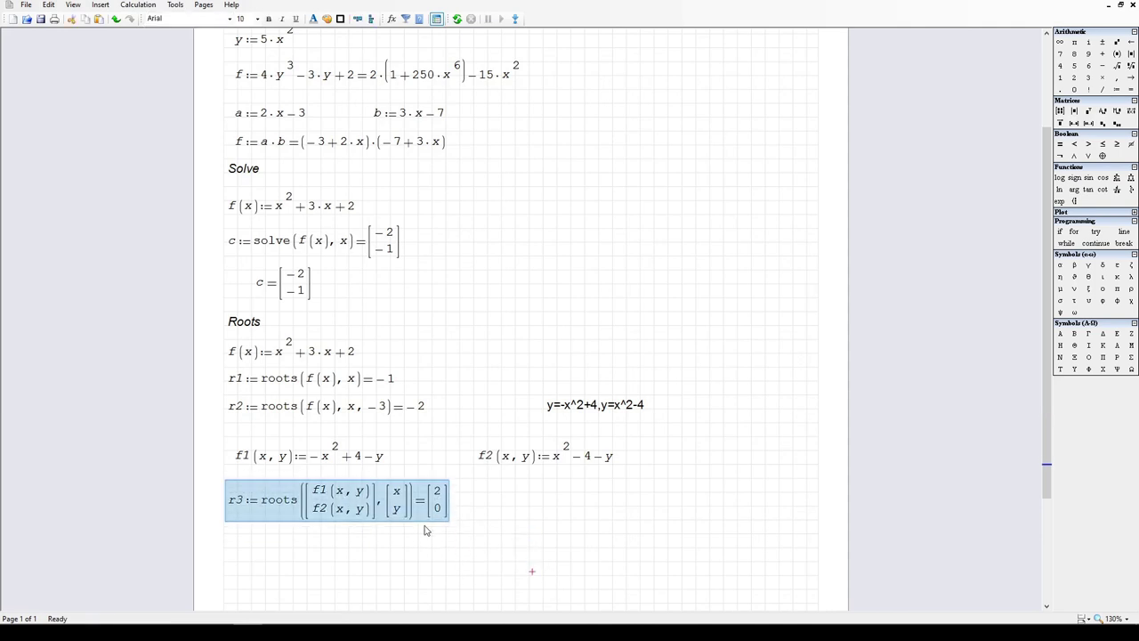
left_click_drag(407, 510, 408, 503)
left_click(407, 503)
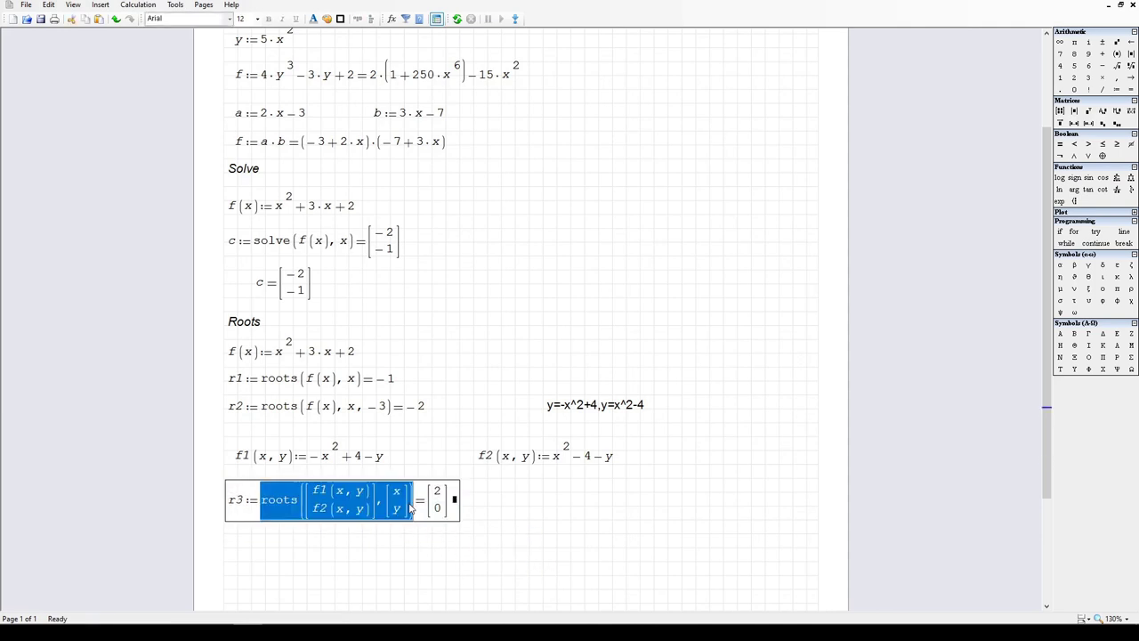
left_click(546, 509)
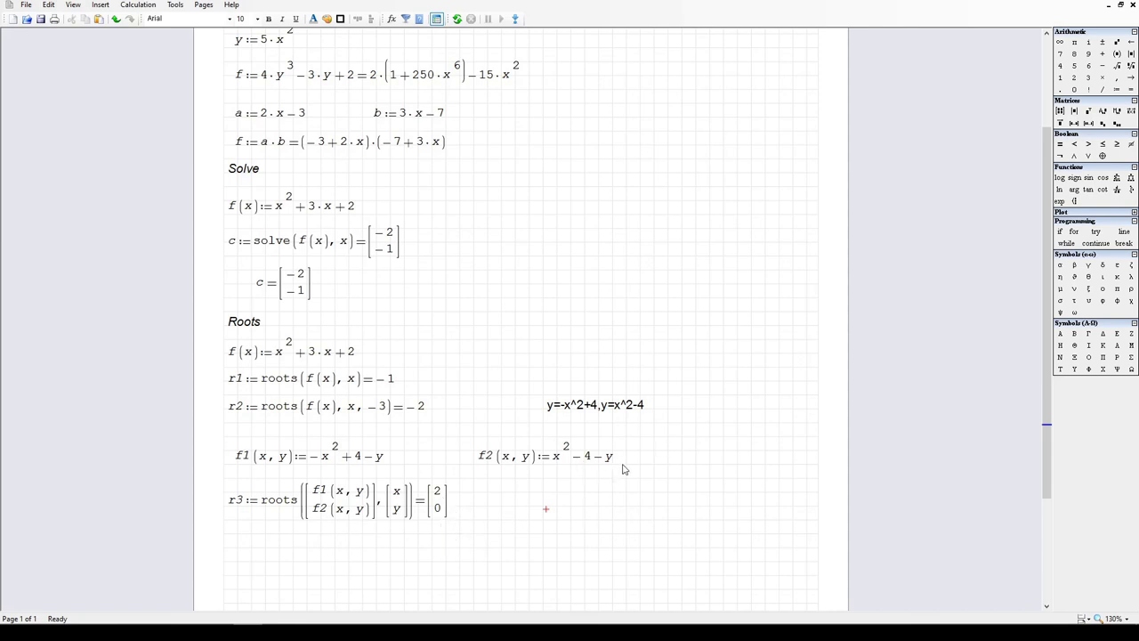
Step: Add a third argument to roots in r3 and insert a matrix with 2 rows and 1 column for the initial guess
mouse_move(435, 496)
mouse_move(334, 466)
left_click(412, 514)
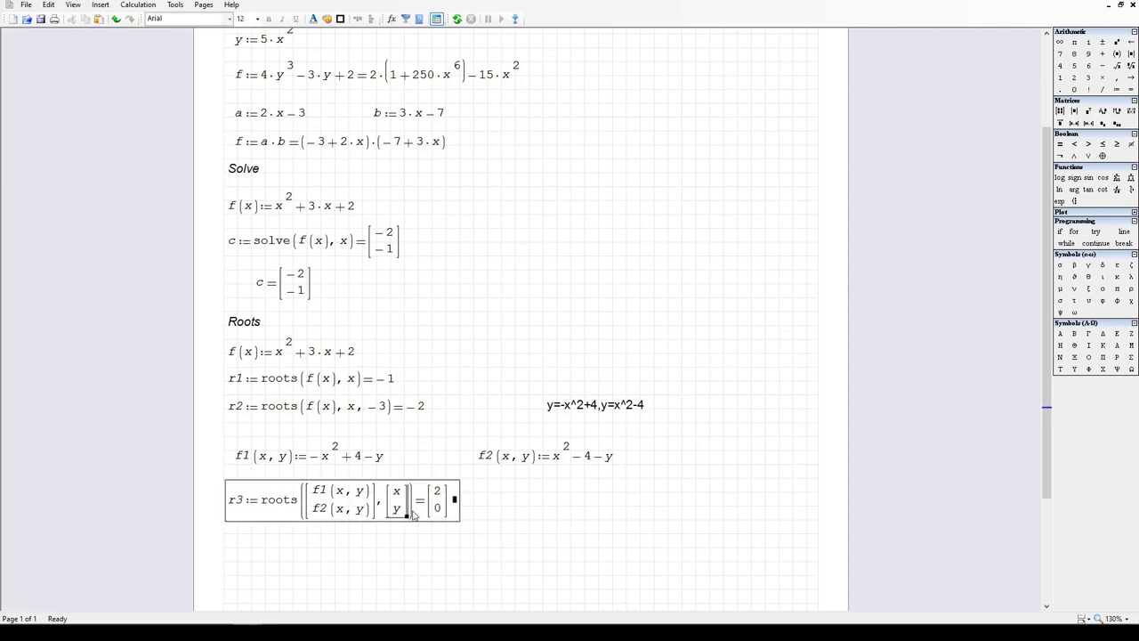
type(", ■")
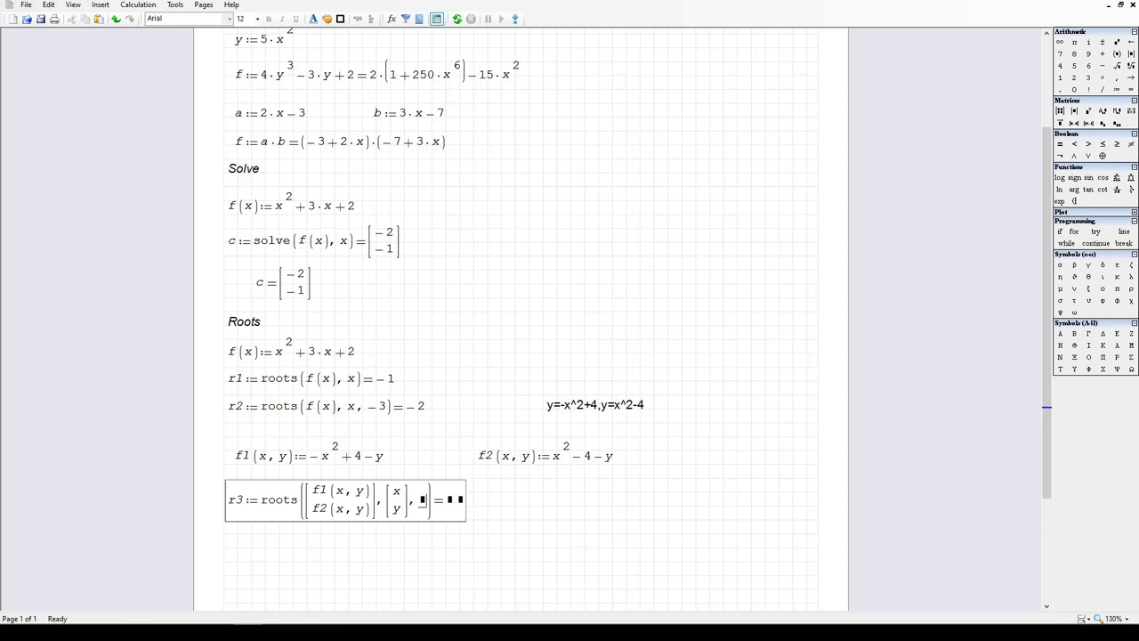
key("ctrl+m")
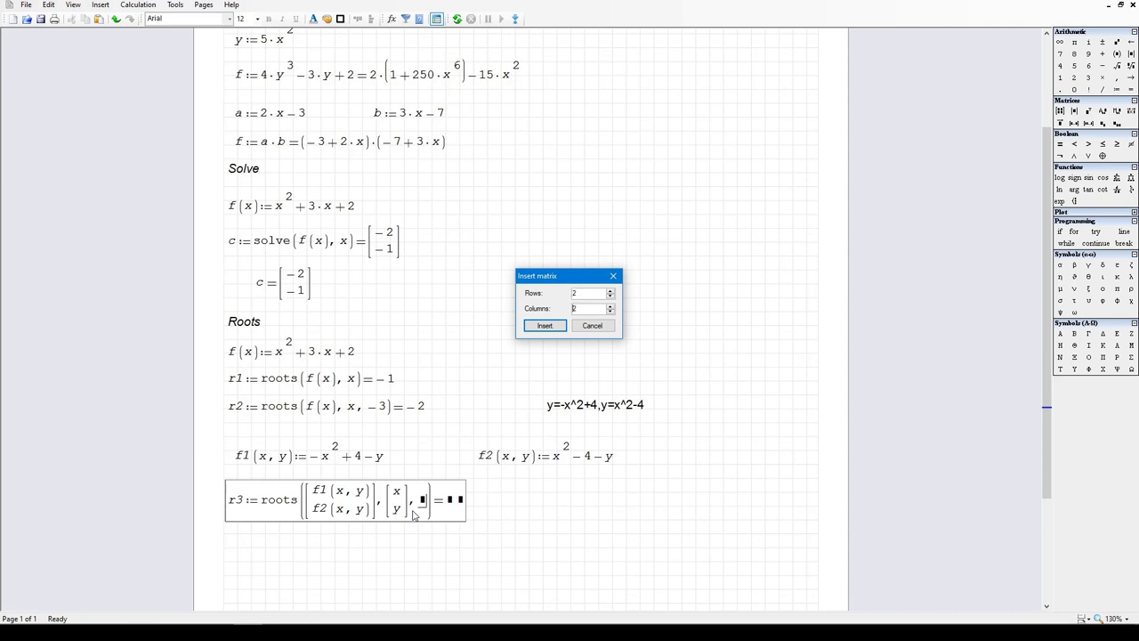
key("Return")
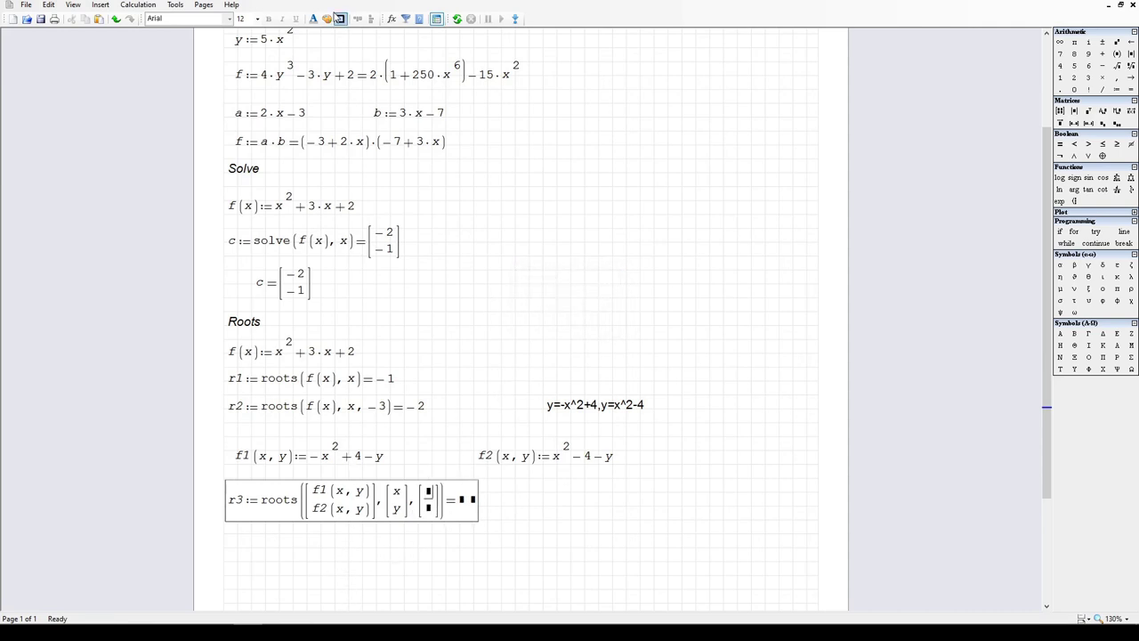
left_click(140, 6)
key("Escape")
left_click(110, 11)
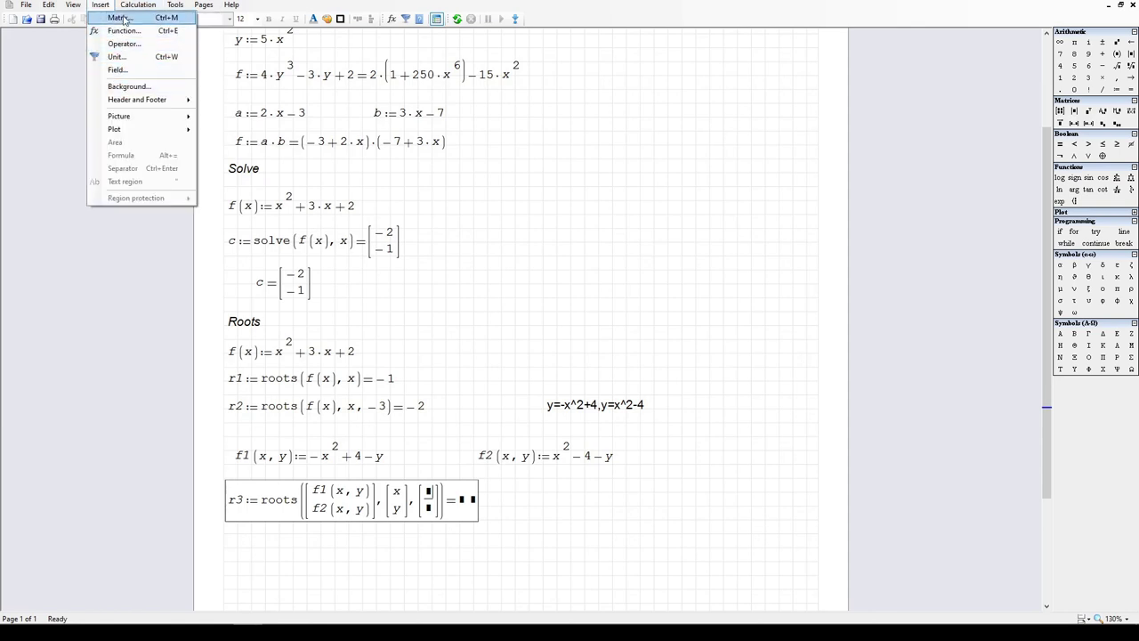
mouse_move(176, 4)
key("Escape")
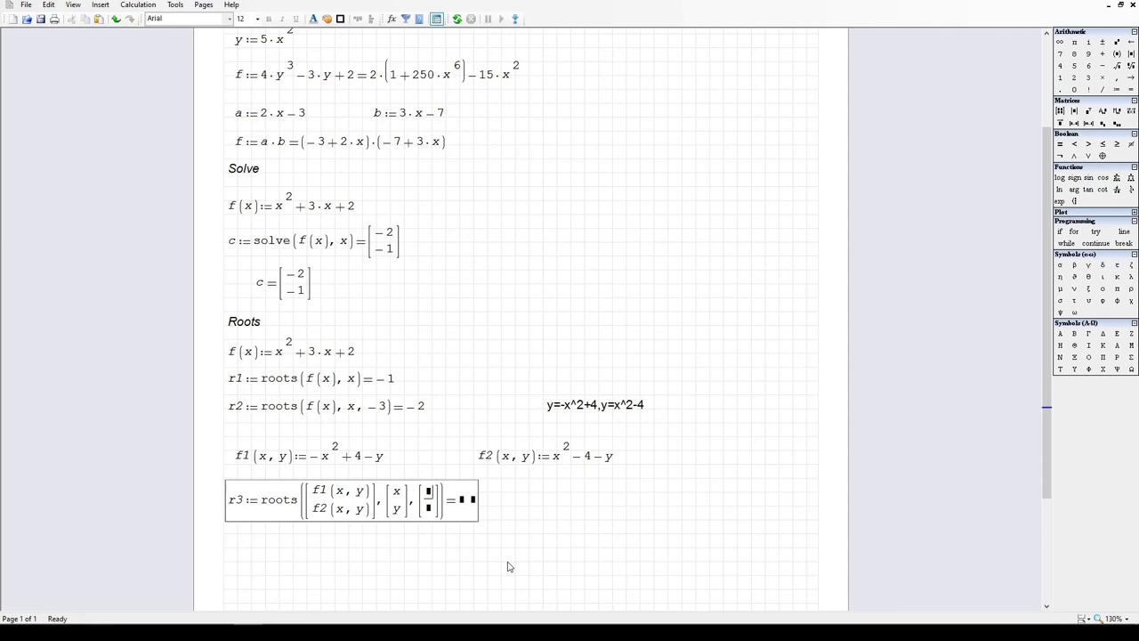
Step: Enter 3 and 0 as the initial guess for x and y in r3 and evaluate it
type("3")
left_click(433, 508)
type("0")
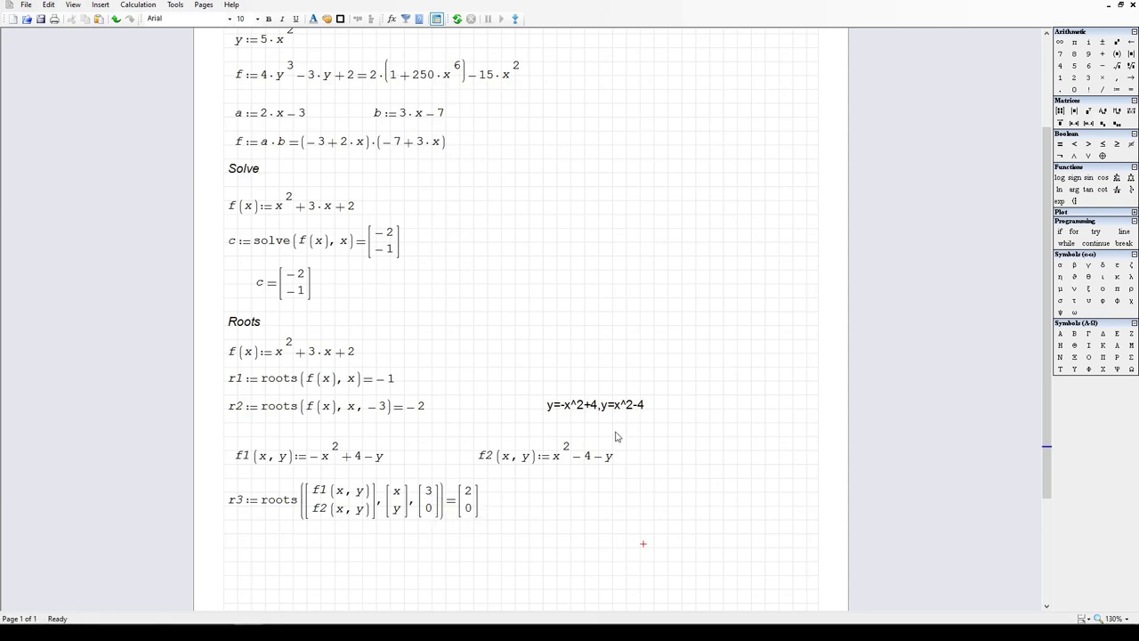
Step: Set the initial guess for x in r3 to -3 and recalculate
mouse_move(441, 489)
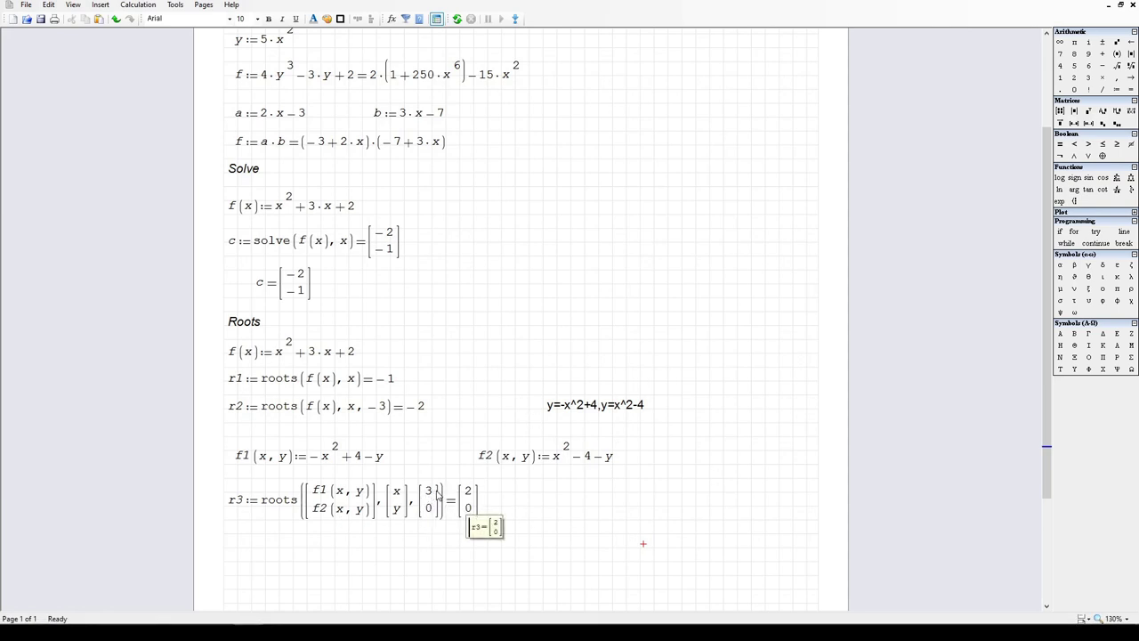
left_click(433, 495)
type("-")
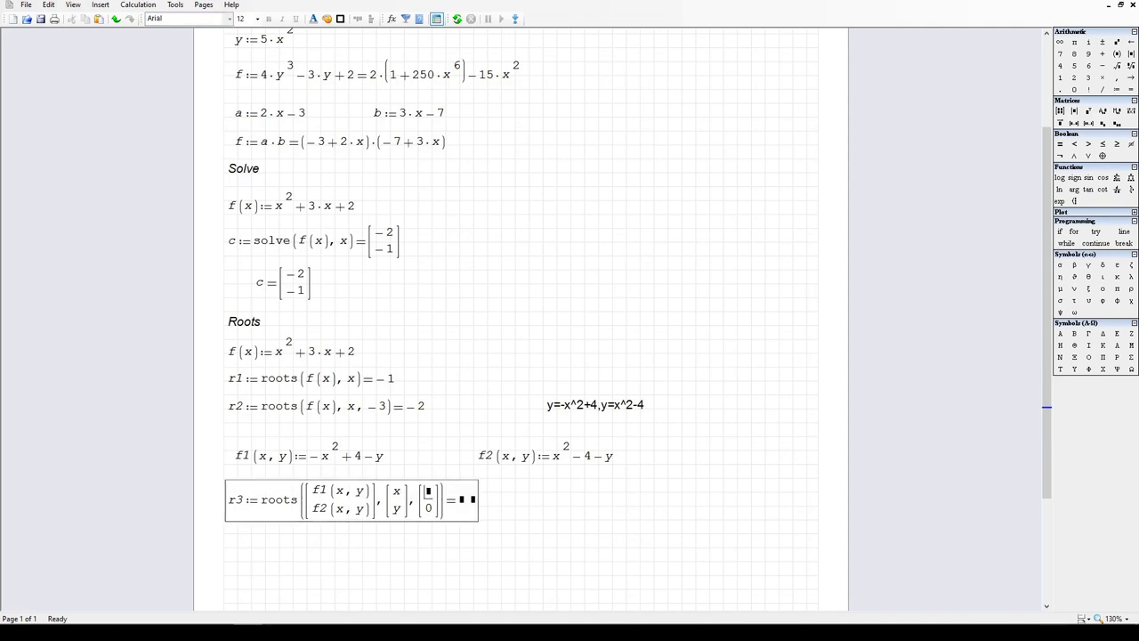
left_click(475, 565)
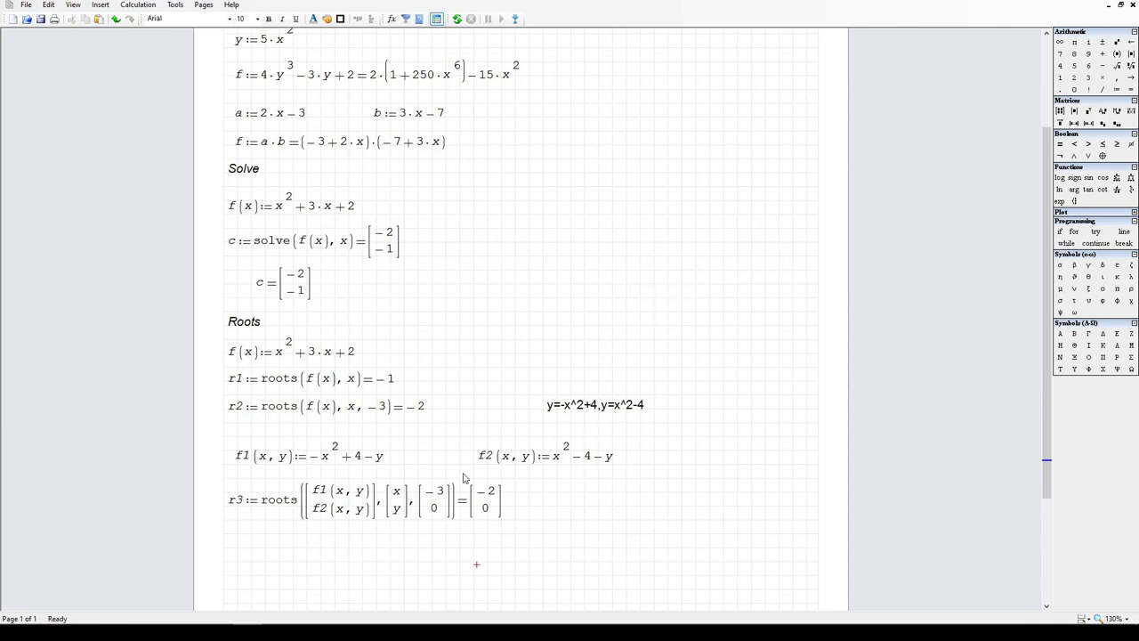
Step: Set the initial guess for y in r3 to 5 and recalculate
left_click(431, 508)
key("BackSpace")
type("5")
key("Return")
Step: Set the initial guess for y in r3 to 2 and recalculate
mouse_move(313, 508)
double_click(433, 508)
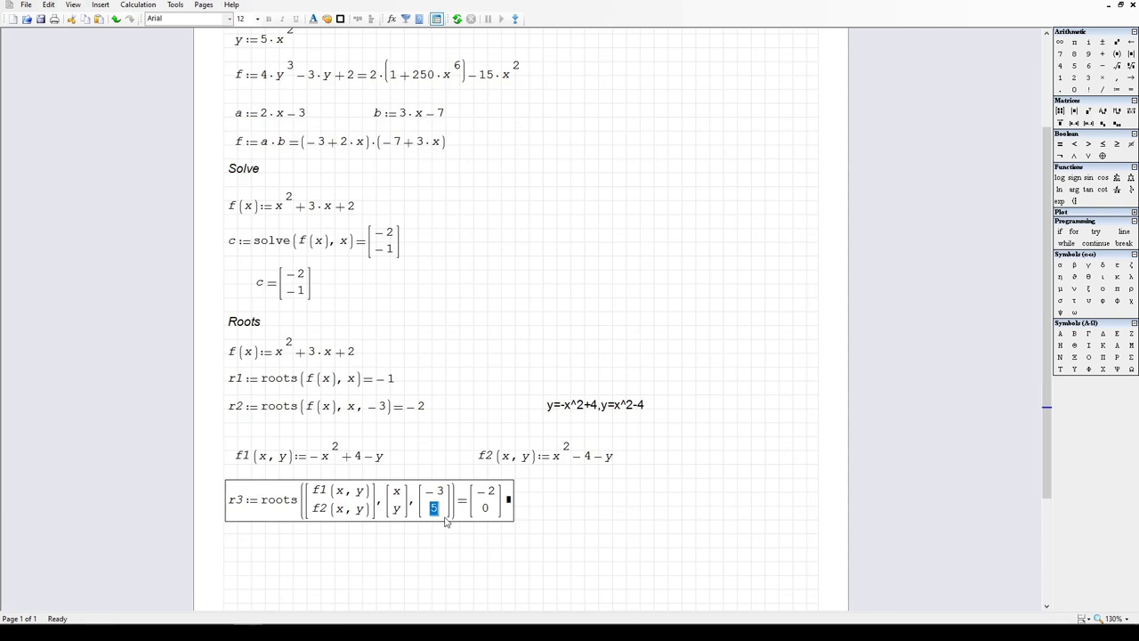
type("2")
key("Return")
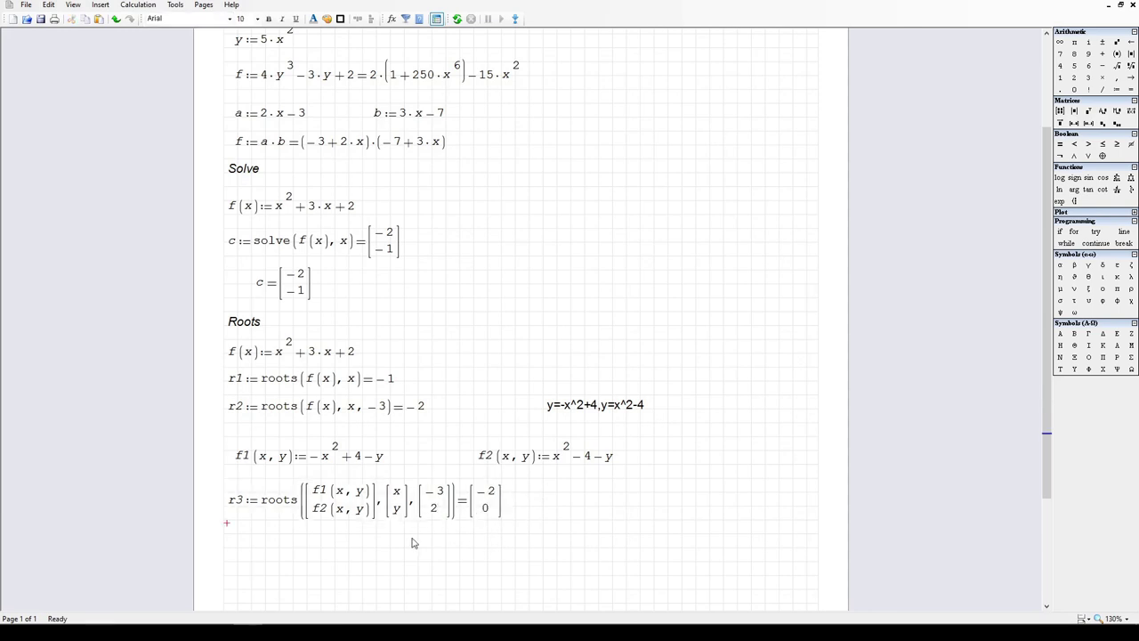
left_click(335, 539)
mouse_move(271, 509)
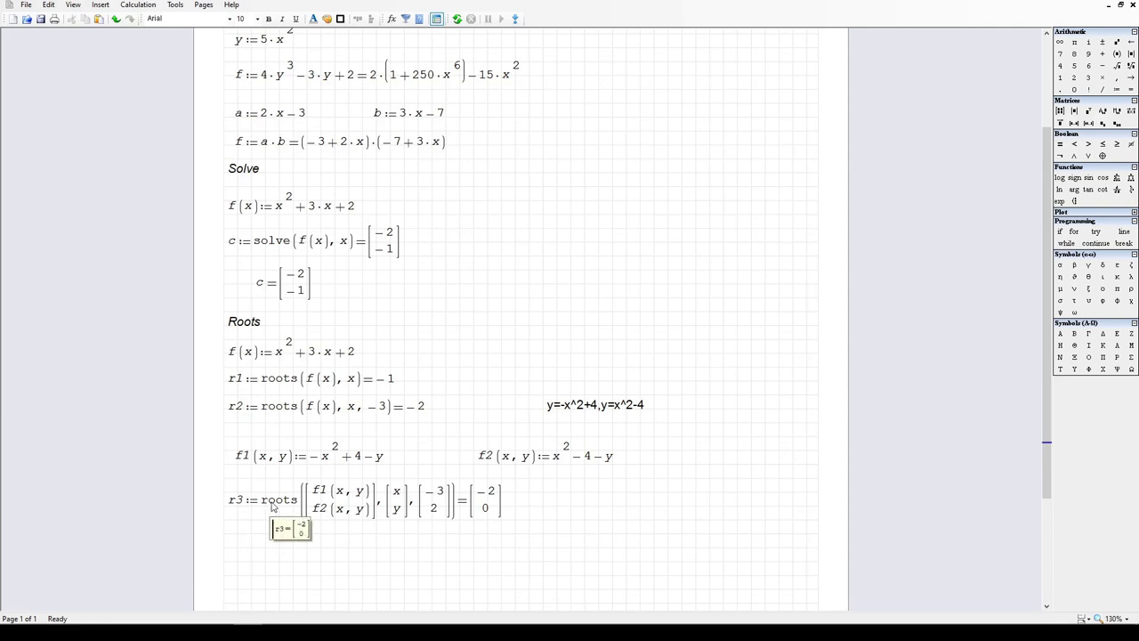
left_click(292, 551)
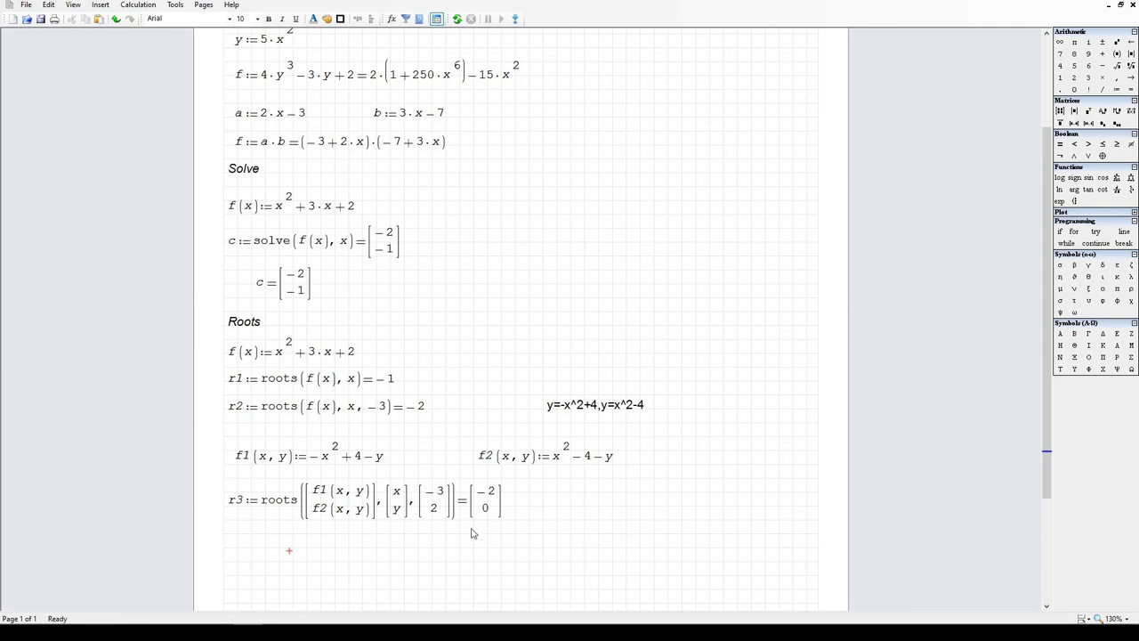
left_click(386, 591)
scroll(436, 559, "down", 2)
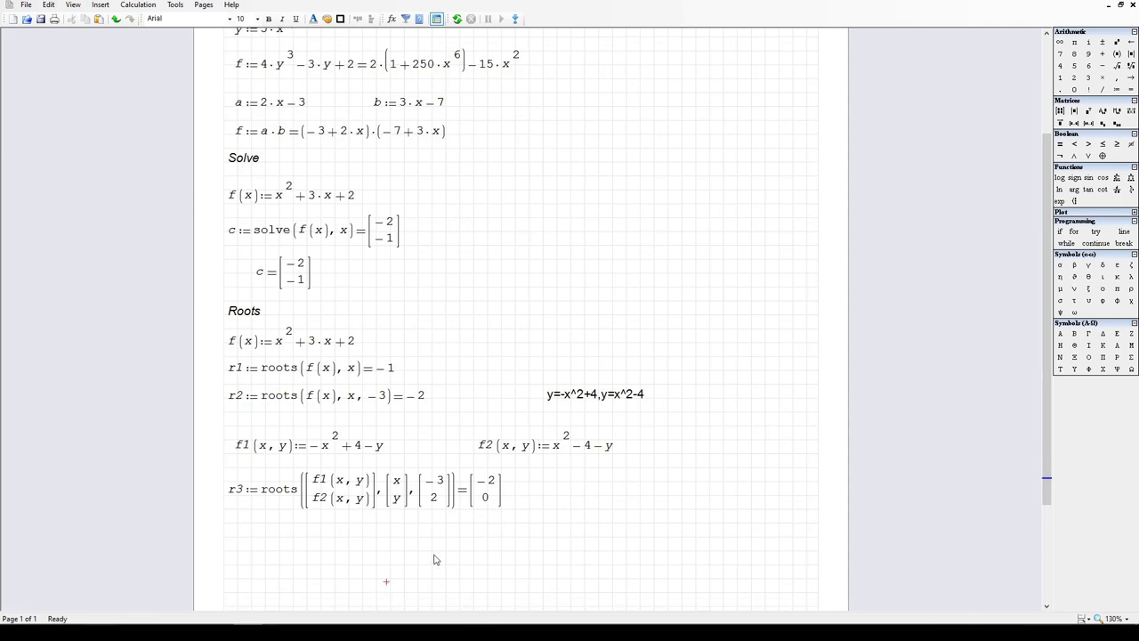
Step: Add an italic "Polyroots" text heading below the r3 equation and shift it slightly up
left_click(574, 440)
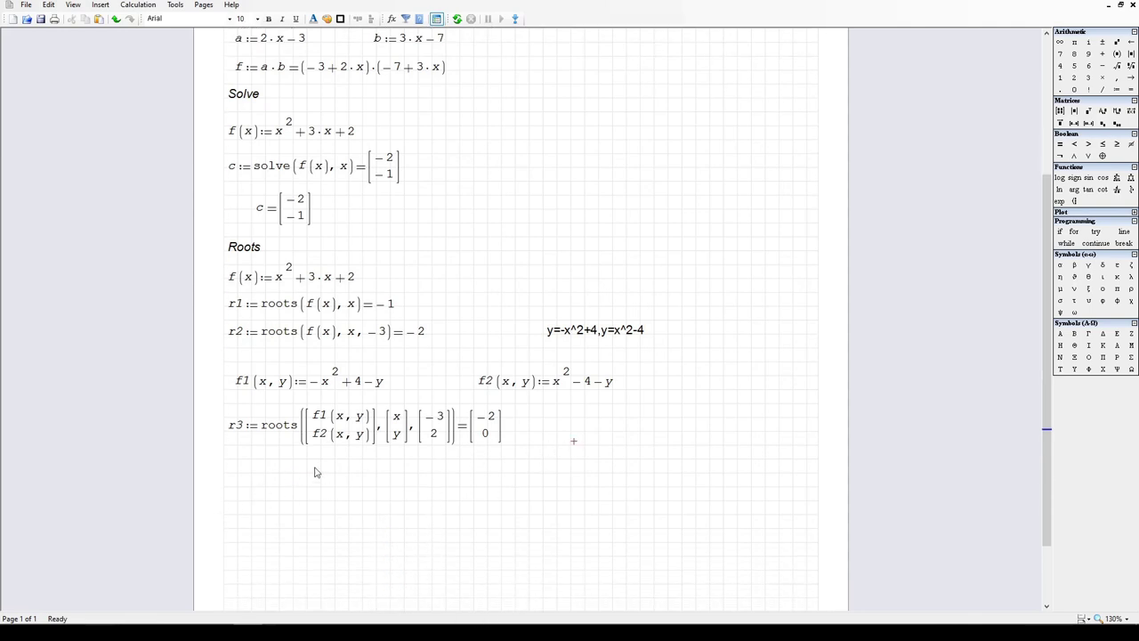
left_click(288, 462)
type("r")
key("BackSpace")
type("Polyroots")
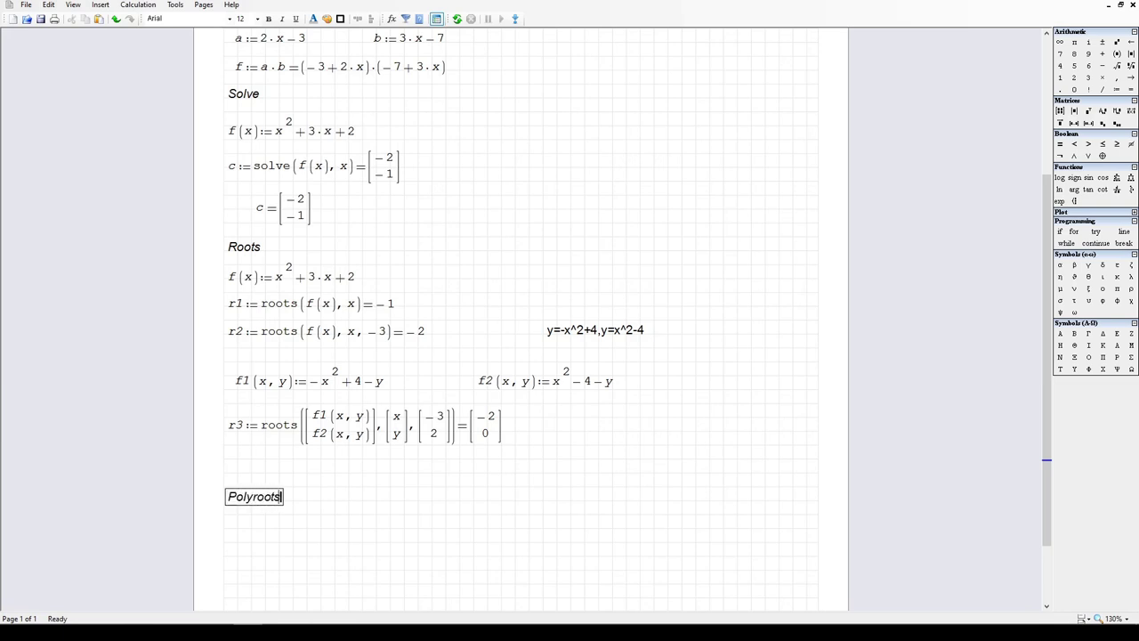
left_click_drag(317, 510, 226, 486)
mouse_move(253, 496)
left_mouse_down()
mouse_move(253, 468)
mouse_move(253, 481)
left_mouse_up()
left_click(233, 507)
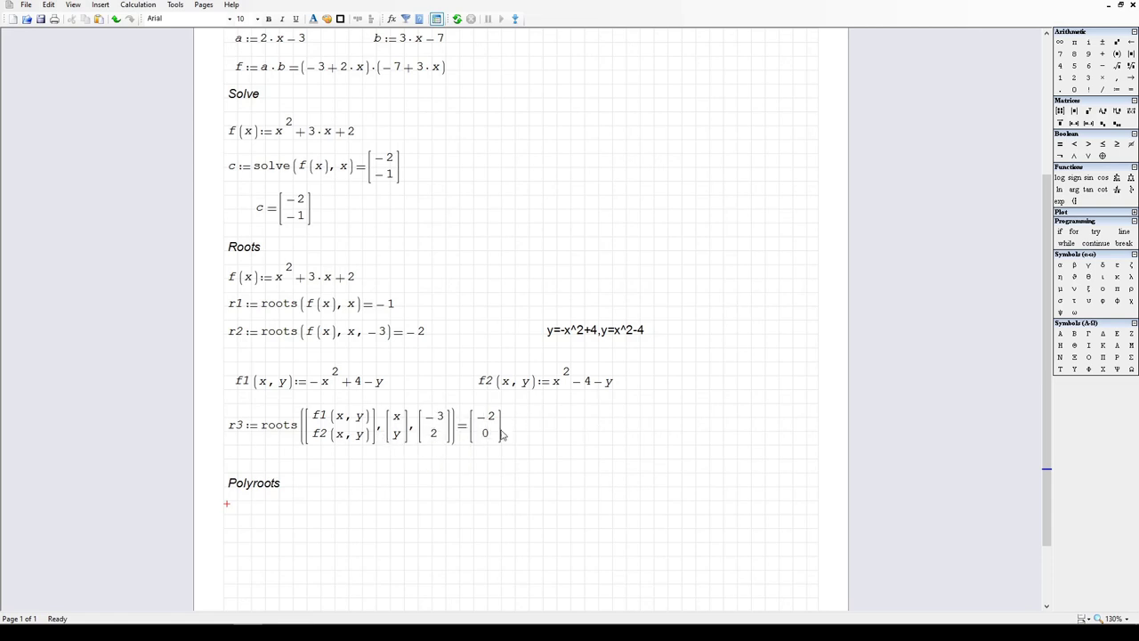
Step: Add the text note "ax^b" beside the Polyroots heading
mouse_move(429, 442)
left_click(253, 512)
left_click(392, 483)
type("7")
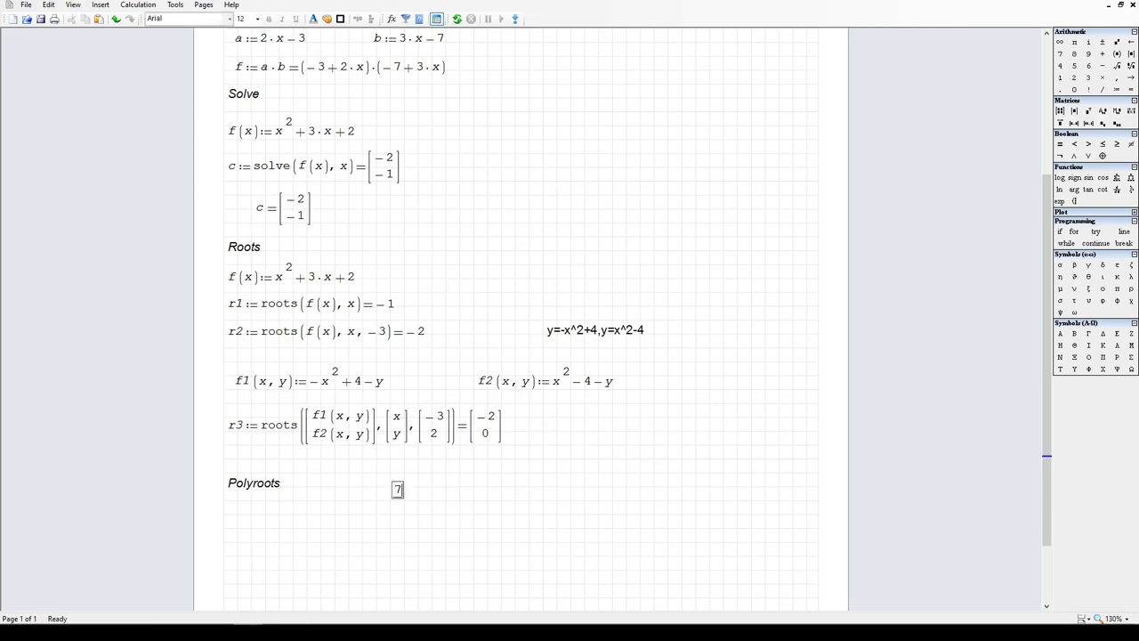
key("BackSpace")
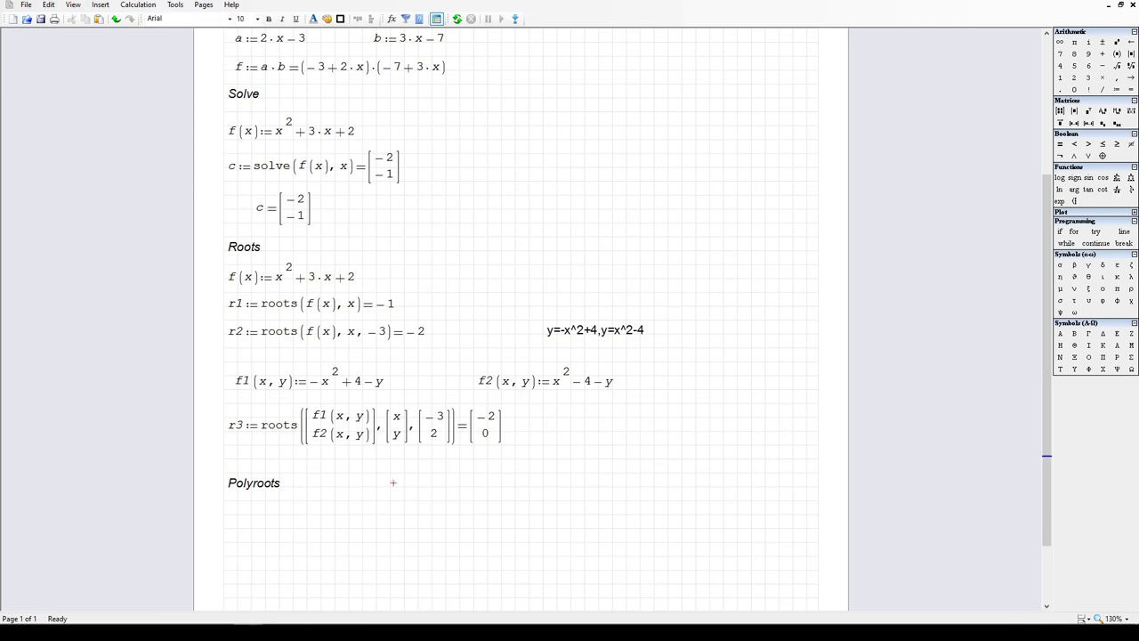
type("r")
key("BackSpace")
type("ax^b")
left_click(496, 531)
Step: Move the ax^b note so it lines up with the Polyroots heading
left_click(372, 489)
left_click(399, 490)
left_click(413, 524)
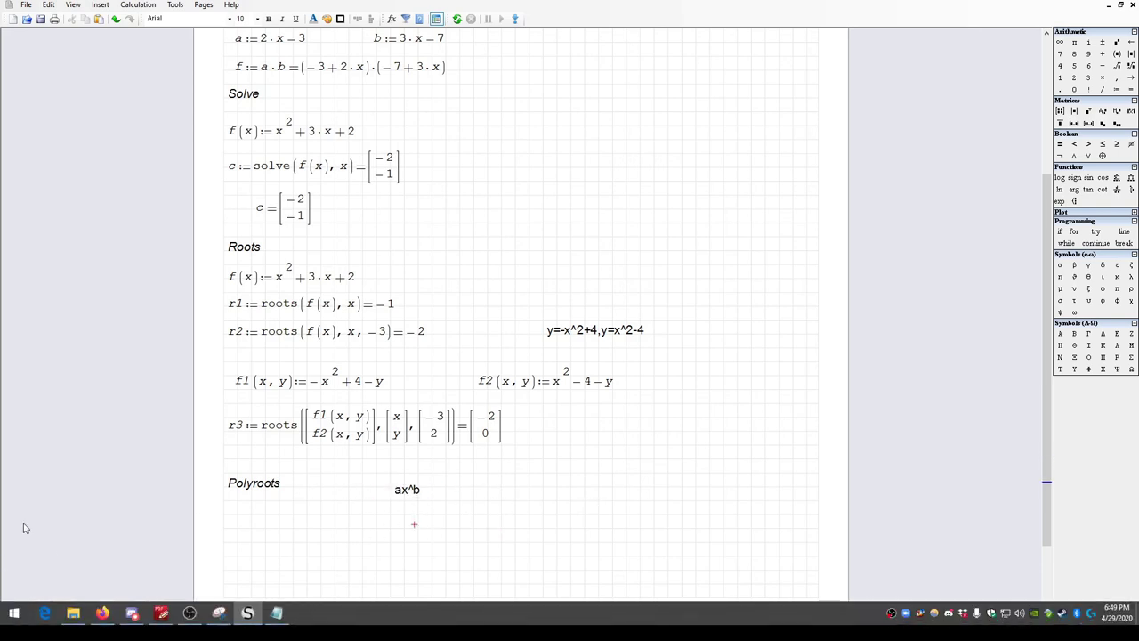
mouse_move(301, 447)
left_click_drag(408, 539, 379, 475)
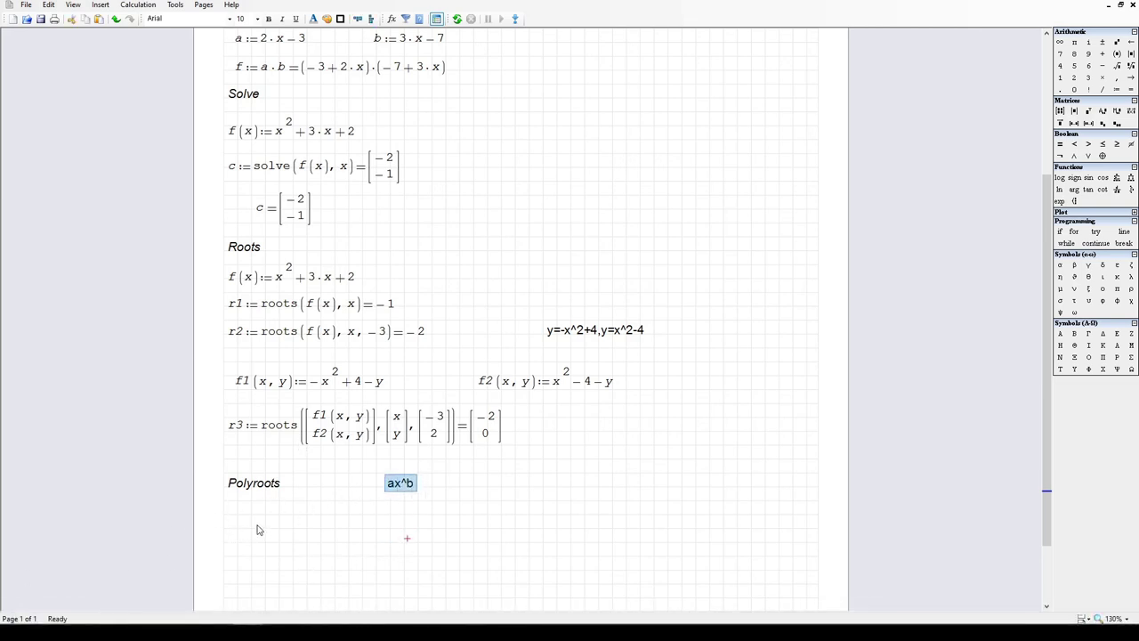
left_click(233, 503)
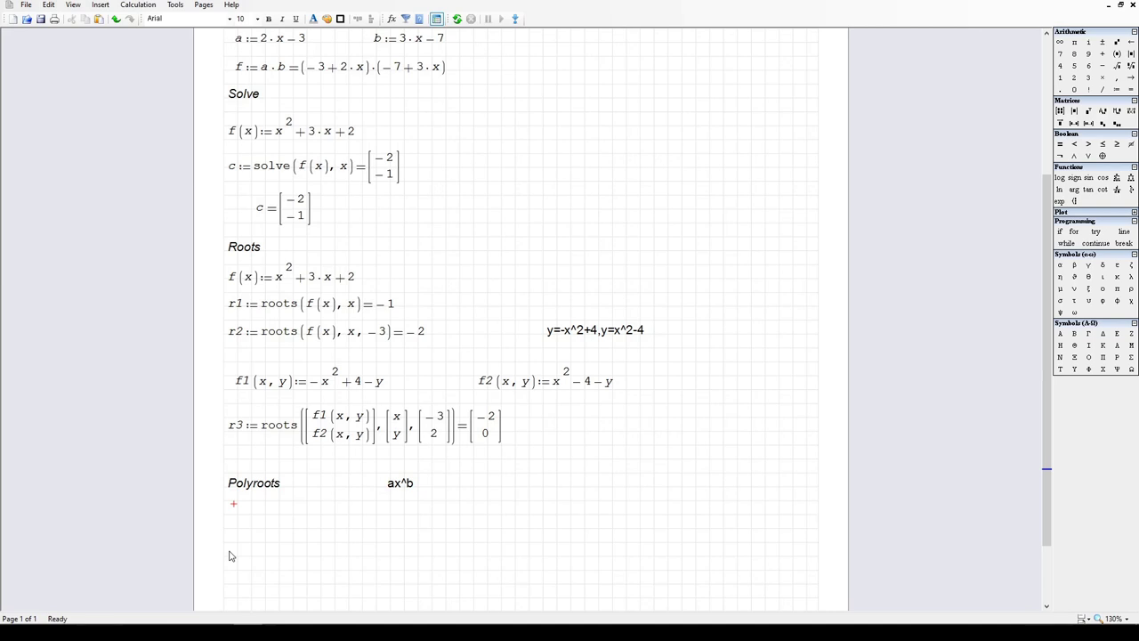
Step: Add the example polynomial "7x^6-5x^4+3x^2+-6x+5" as a text note beside ax^b
left_click(524, 485)
key("quotedbl")
type("7x6")
key("BackSpace")
type("^6-5x")
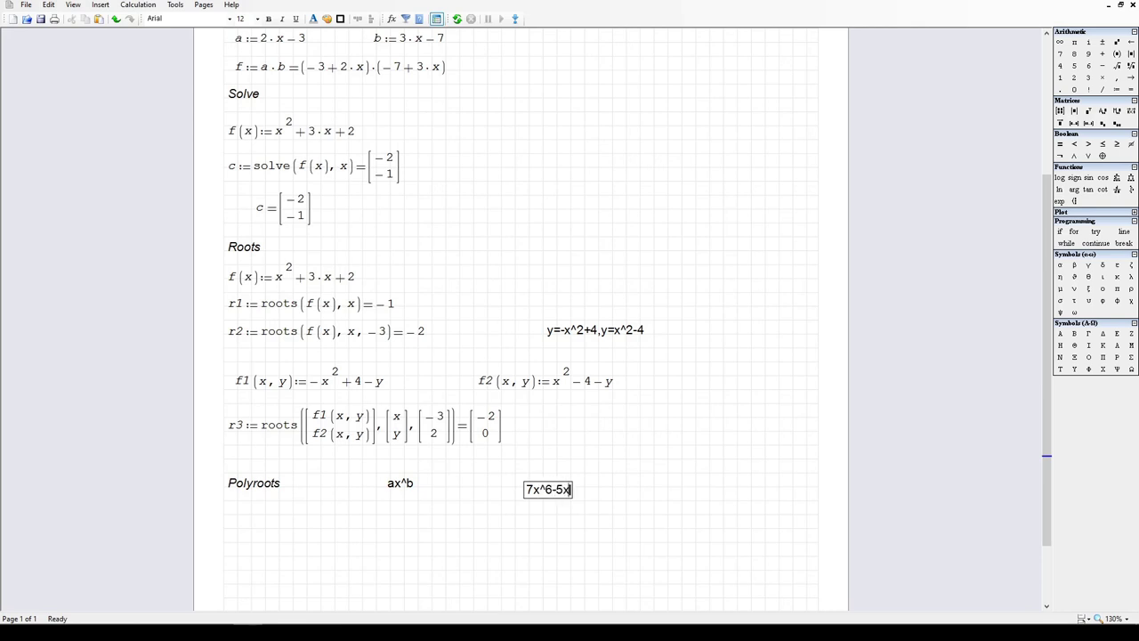
type("^4+3x^2+")
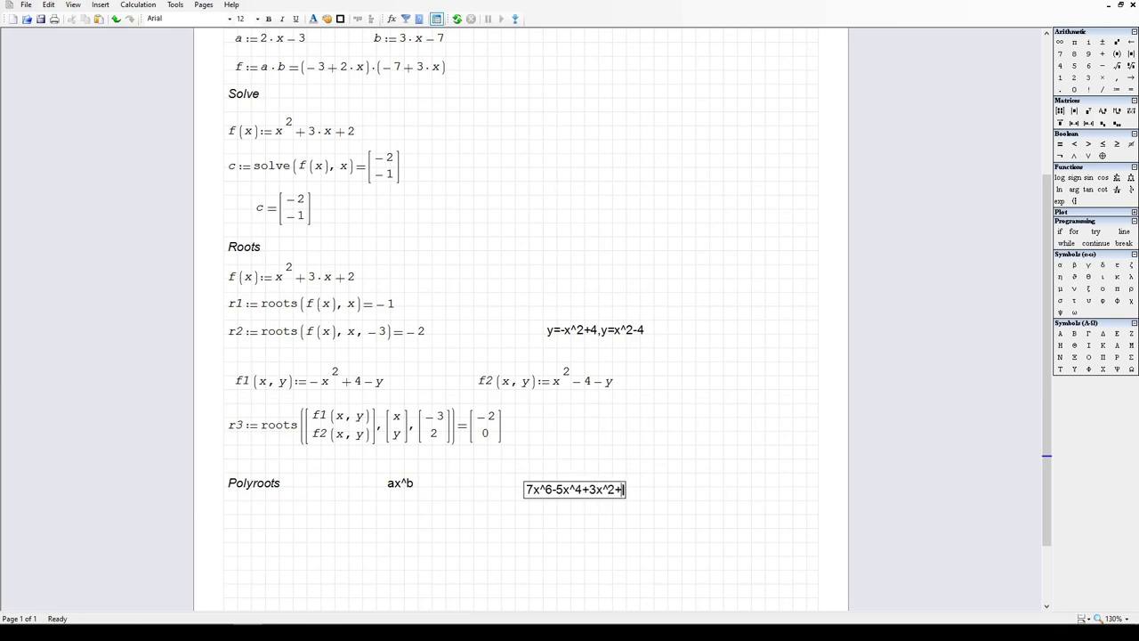
type("-6x+5")
left_click(627, 549)
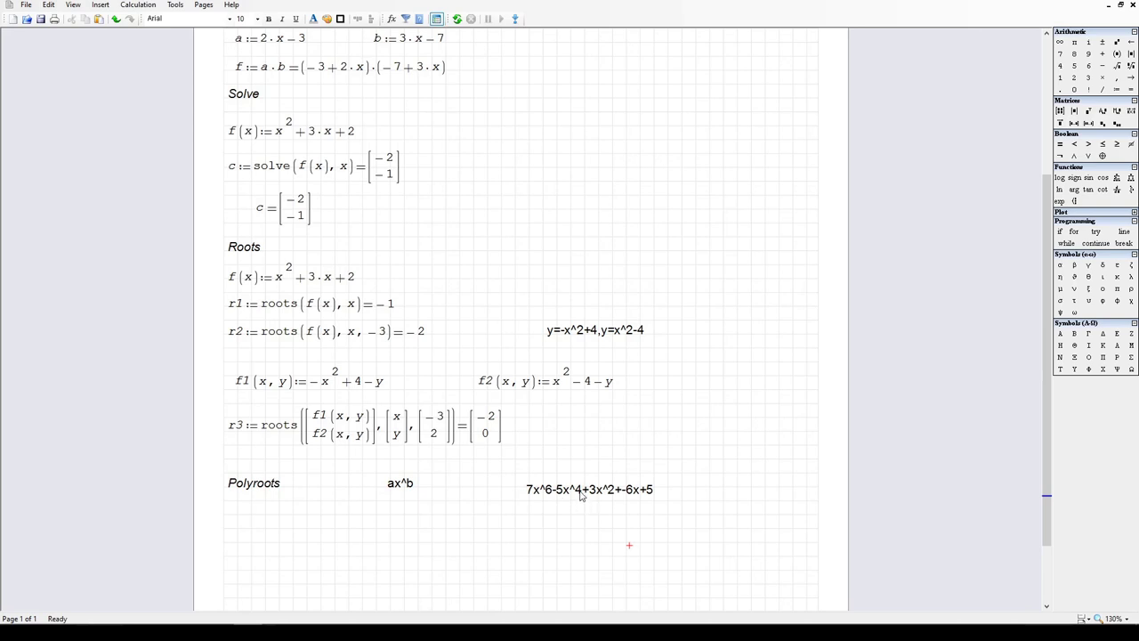
Step: Start a variable definition named coef below the Polyroots heading
left_click(372, 511)
scroll(329, 574, "down", 1)
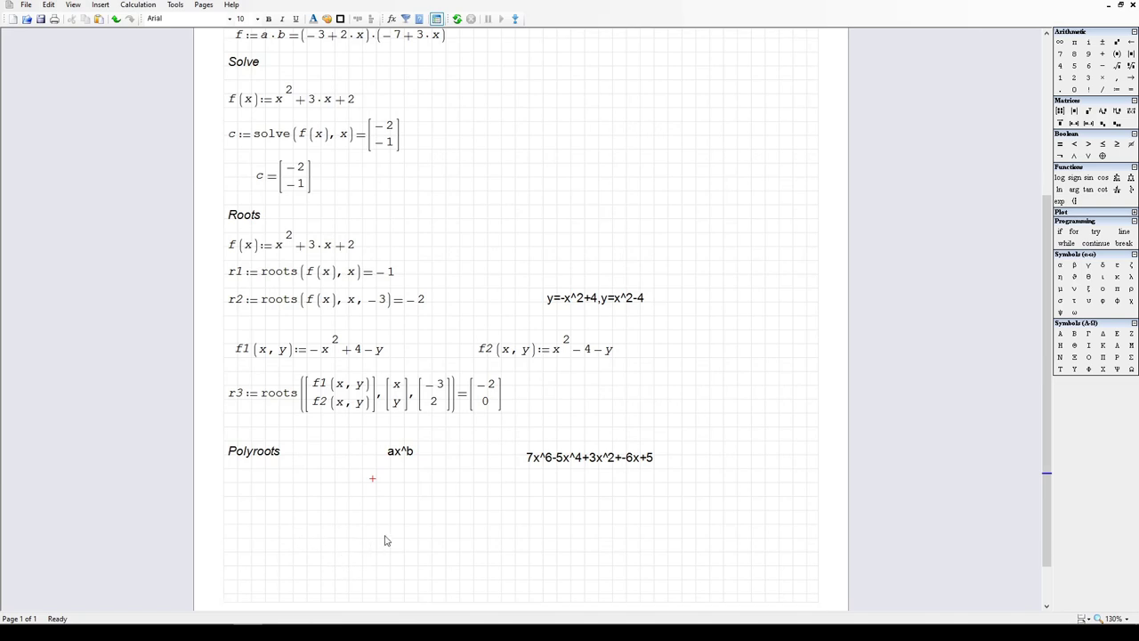
key("Left")
key("Left")
key("Left")
left_click(240, 479)
left_click(262, 487)
type("coef")
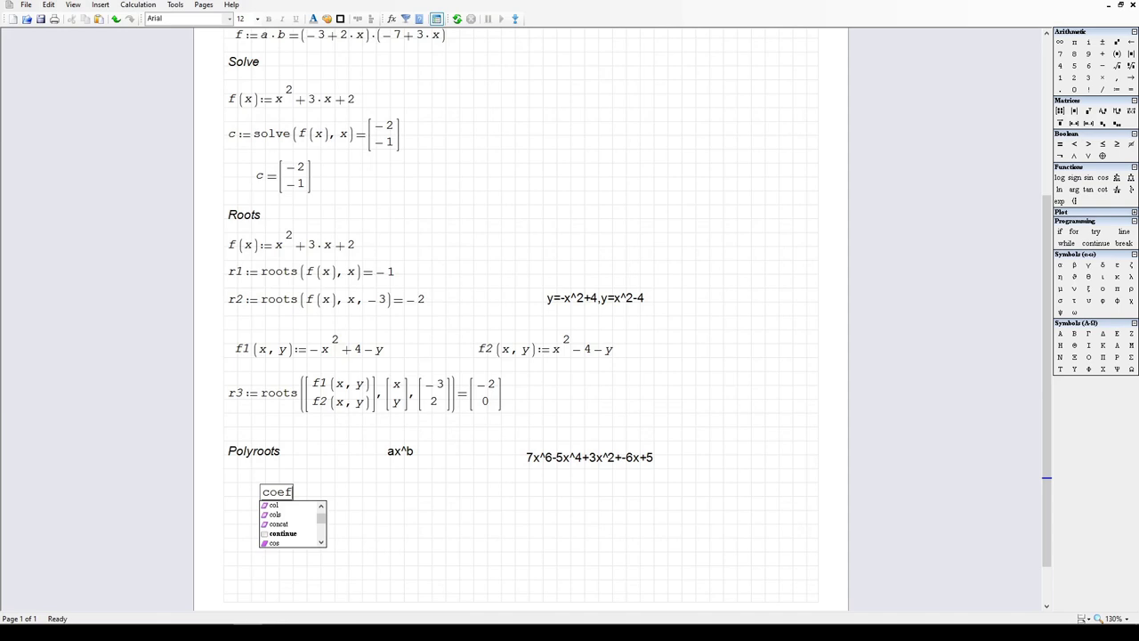
type(":=")
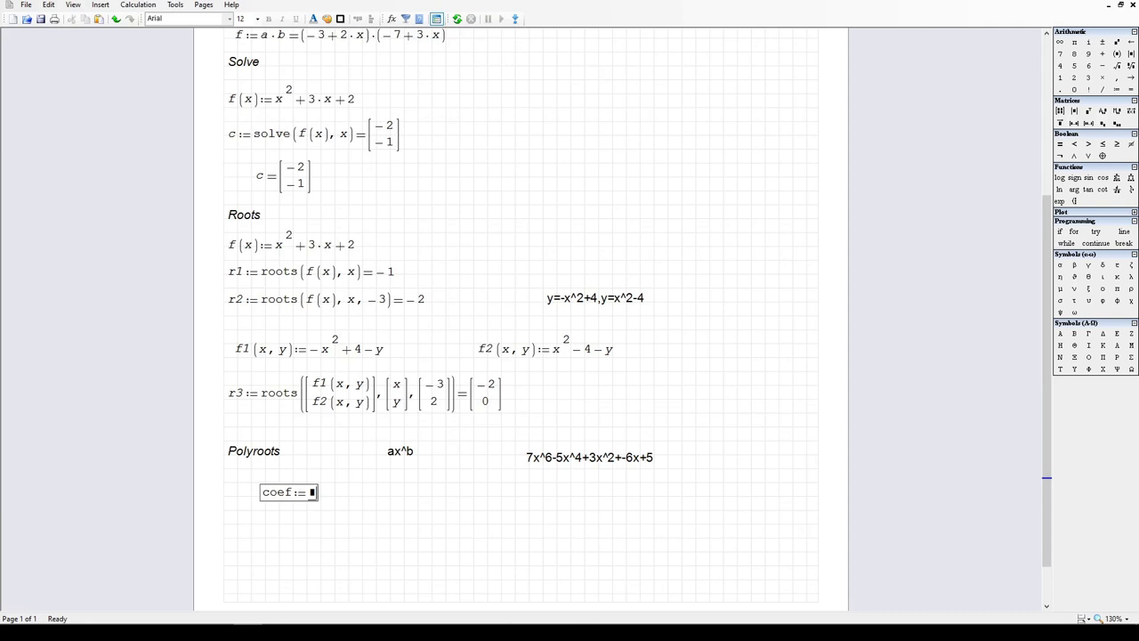
Step: Insert a matrix with 7 rows and 1 column as the value of coef
key("ctrl+m")
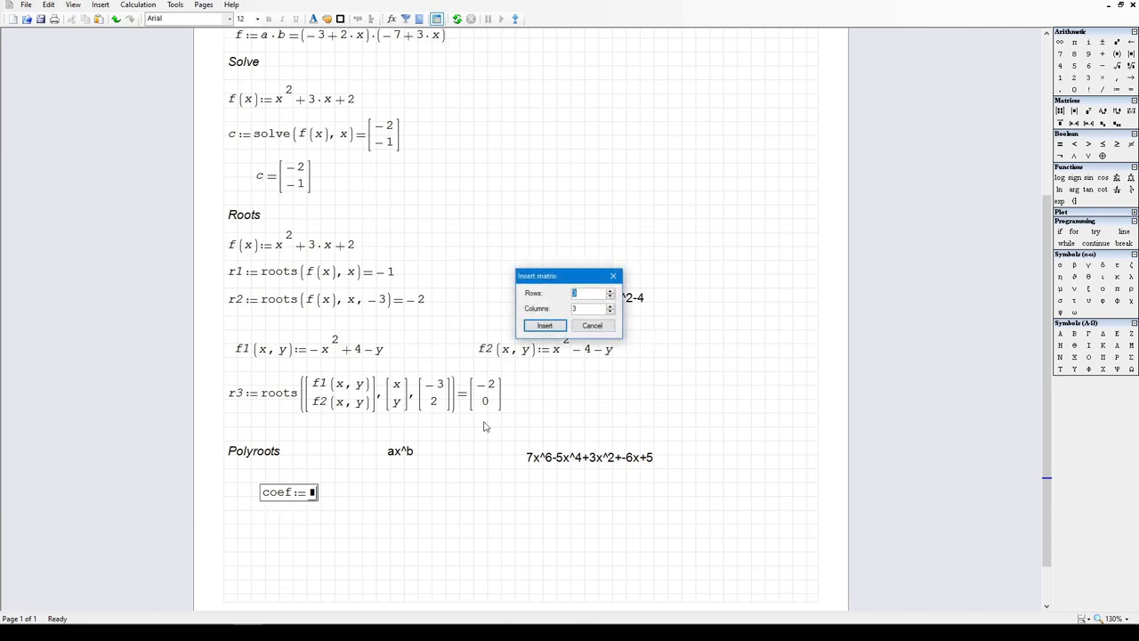
left_click(610, 297)
left_click(610, 297)
left_click(610, 311)
left_click(609, 311)
left_click(546, 326)
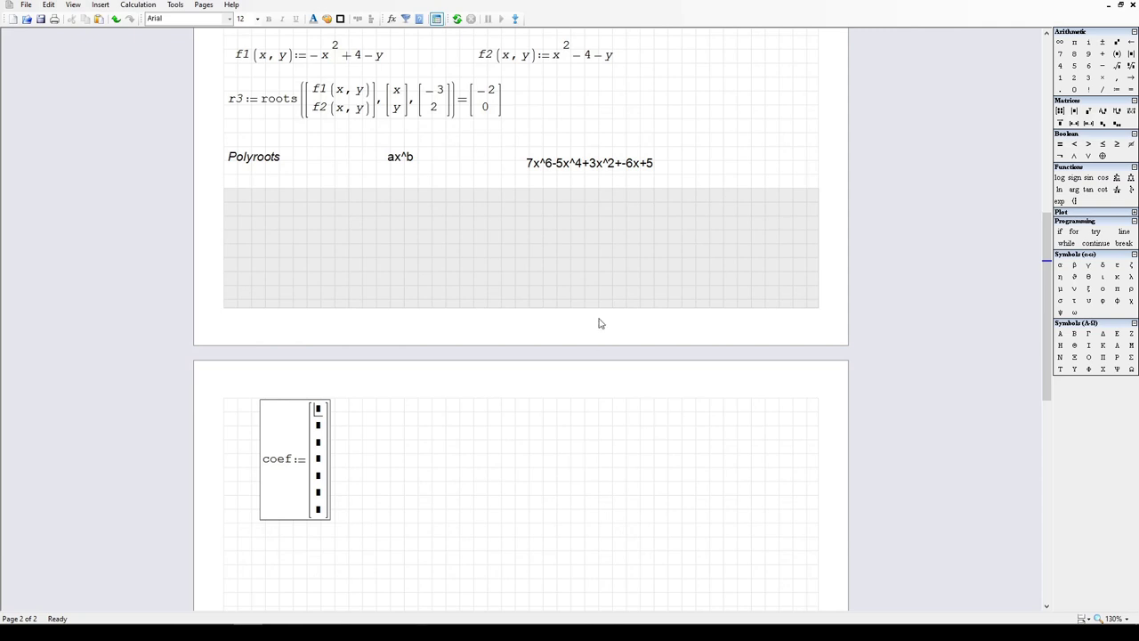
Step: Enter 7 in the first row and -5 in the third row of coef, leaving the second row blank
type("7")
key("Tab")
type("-5")
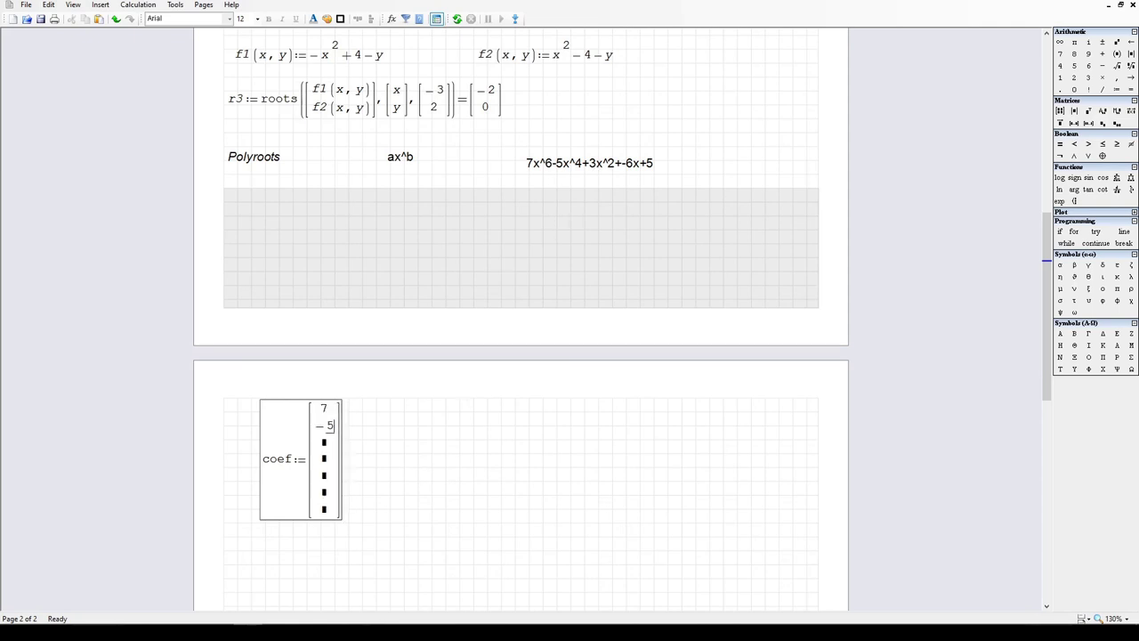
left_click_drag(331, 426, 317, 428)
key("Delete")
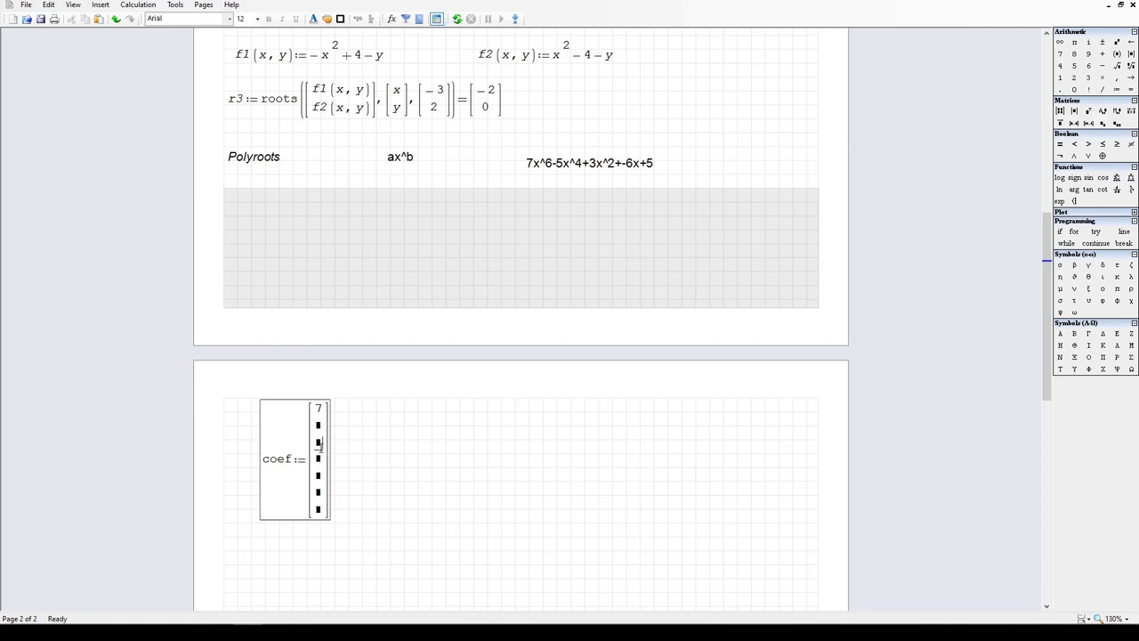
left_click(319, 442)
type("-5")
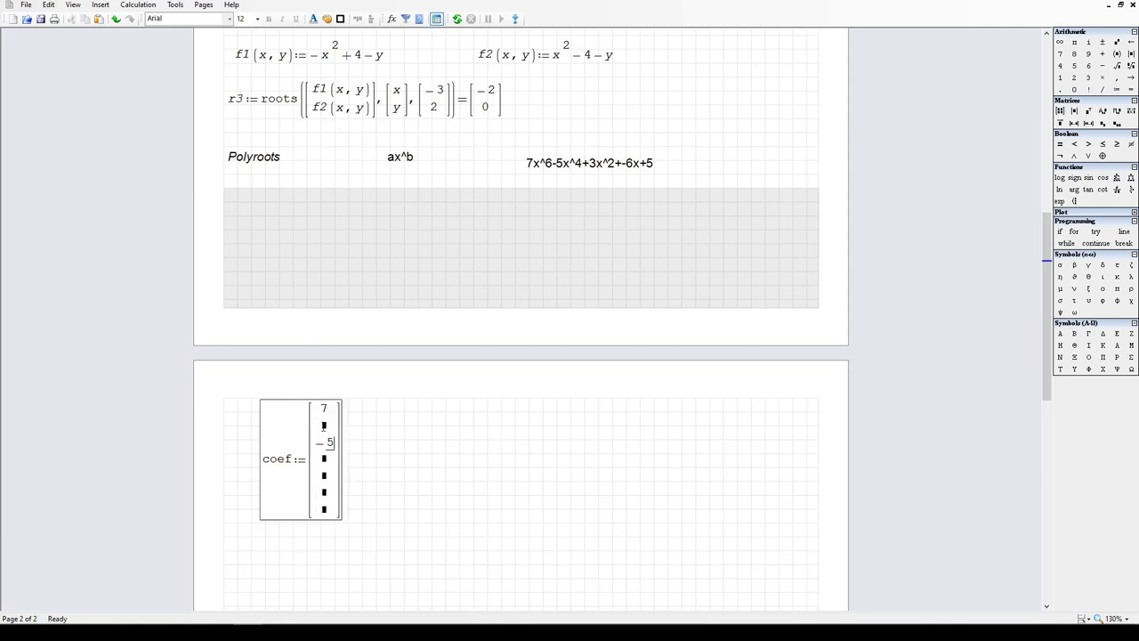
Step: Enter 0 in the second and fourth rows and 3 in the fifth row of coef
left_click(322, 424)
type("0")
left_click(323, 458)
type("0")
key("Tab")
type("3")
Step: Enter -6 in the sixth row and 5 in the last row of coef
left_click(322, 493)
type("6-")
key("BackSpace")
key("BackSpace")
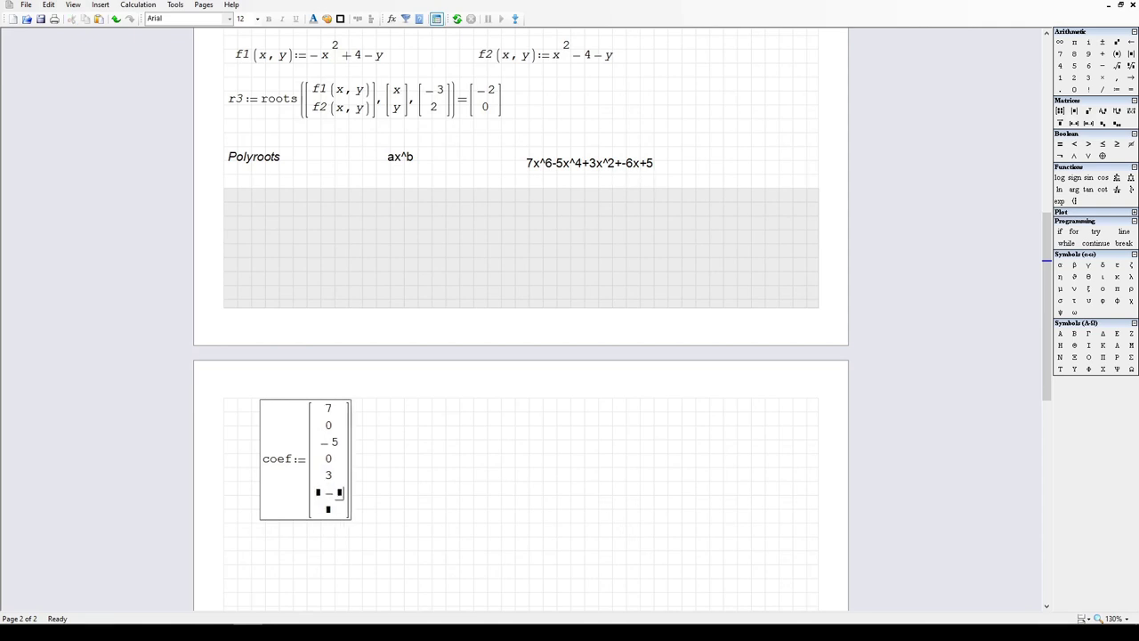
type("-6")
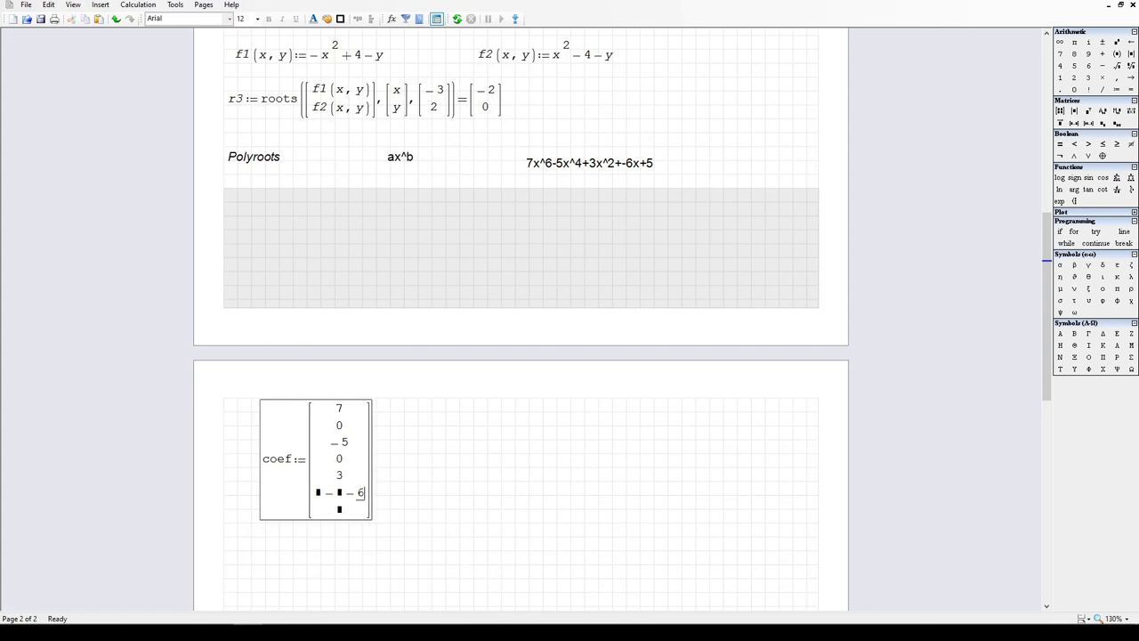
key("BackSpace")
key("BackSpace")
key("BackSpace")
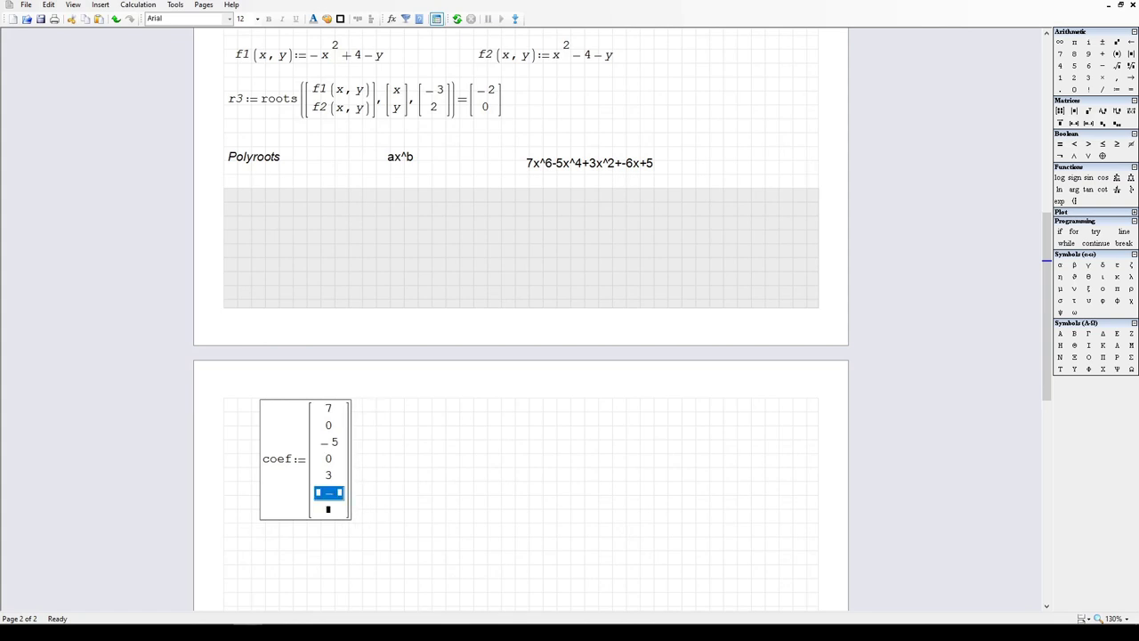
type("-")
key("BackSpace")
key("BackSpace")
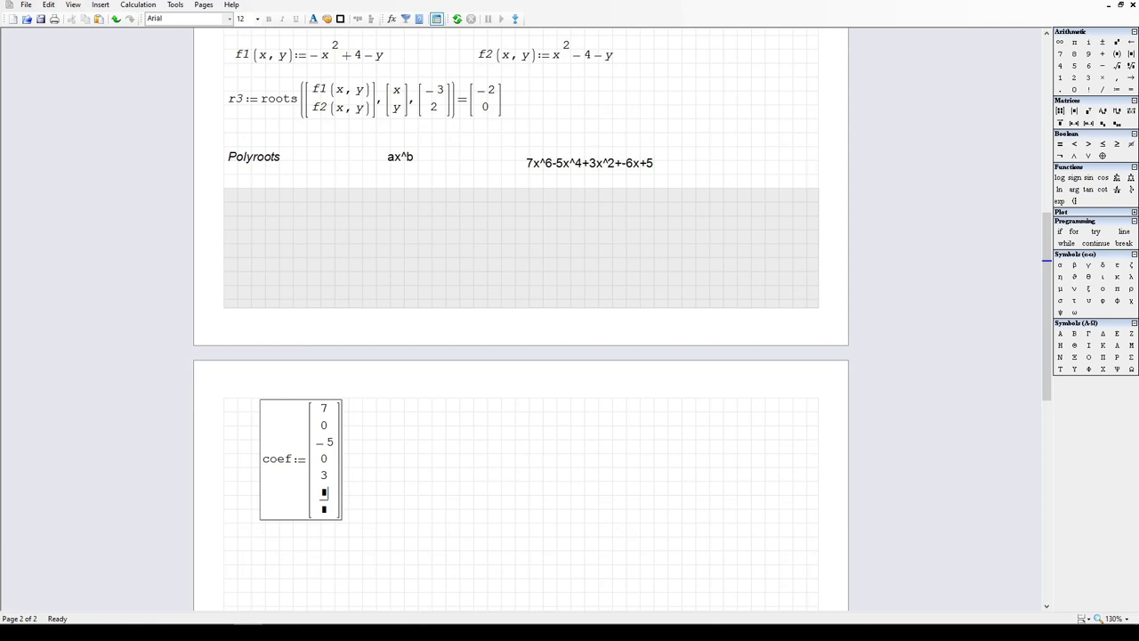
type("-")
type("5")
left_click(474, 496)
Step: Nudge the coef definition one grid step closer to the page margin
left_click_drag(461, 502, 339, 480)
key("Left")
key("Left")
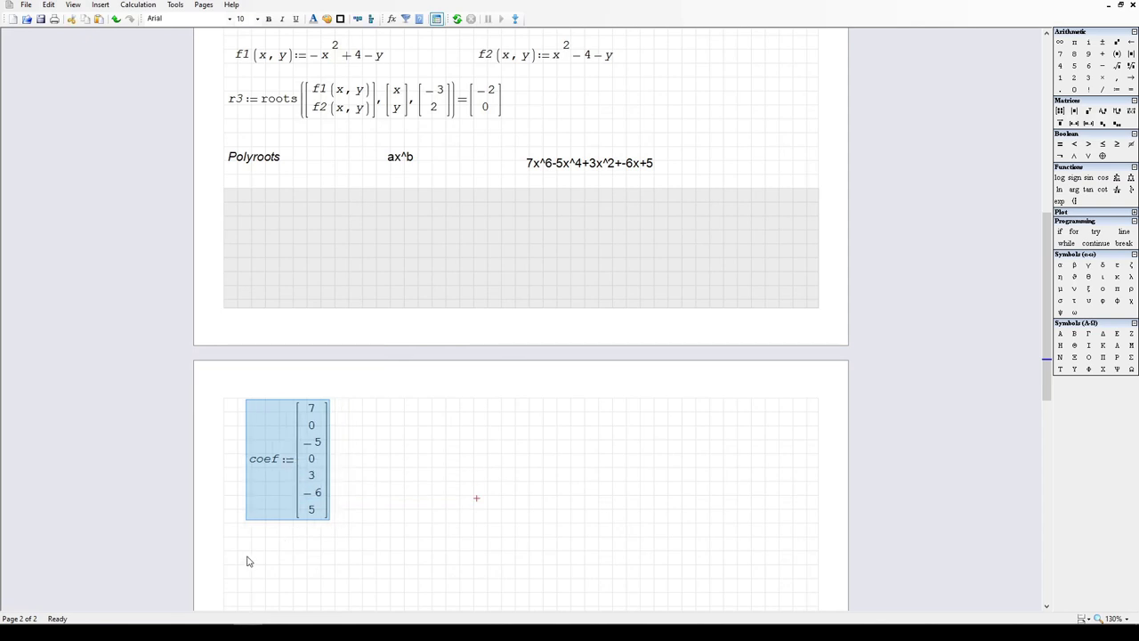
Step: Define r4 as polyroots(coef) below the coefficient vector and evaluate it
left_click(242, 539)
scroll(442, 516, "down", 1)
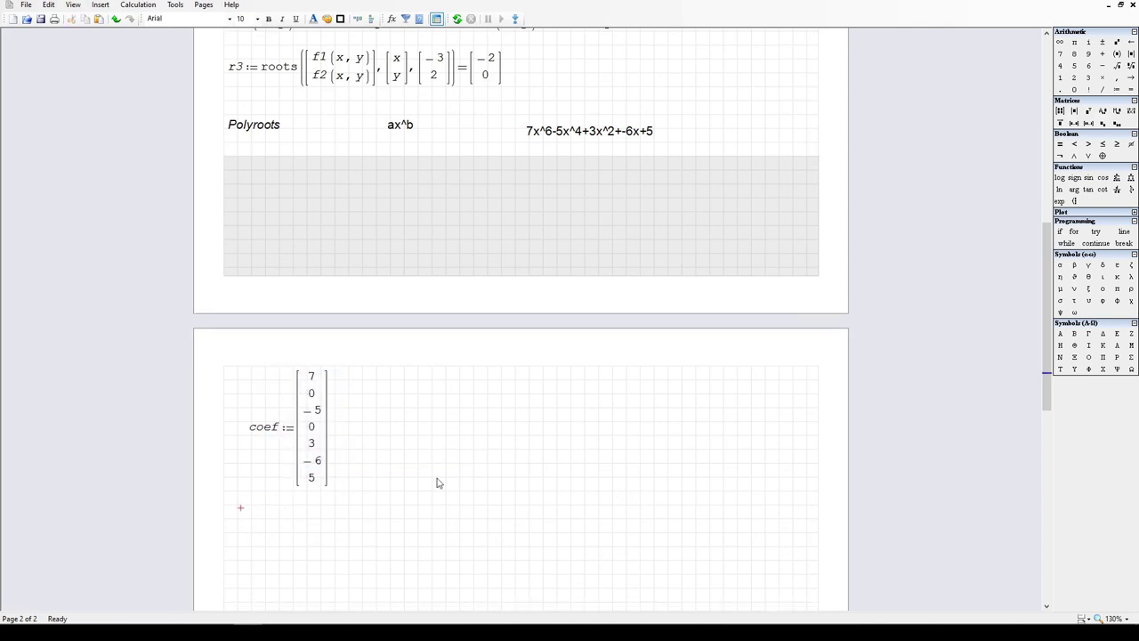
type("r")
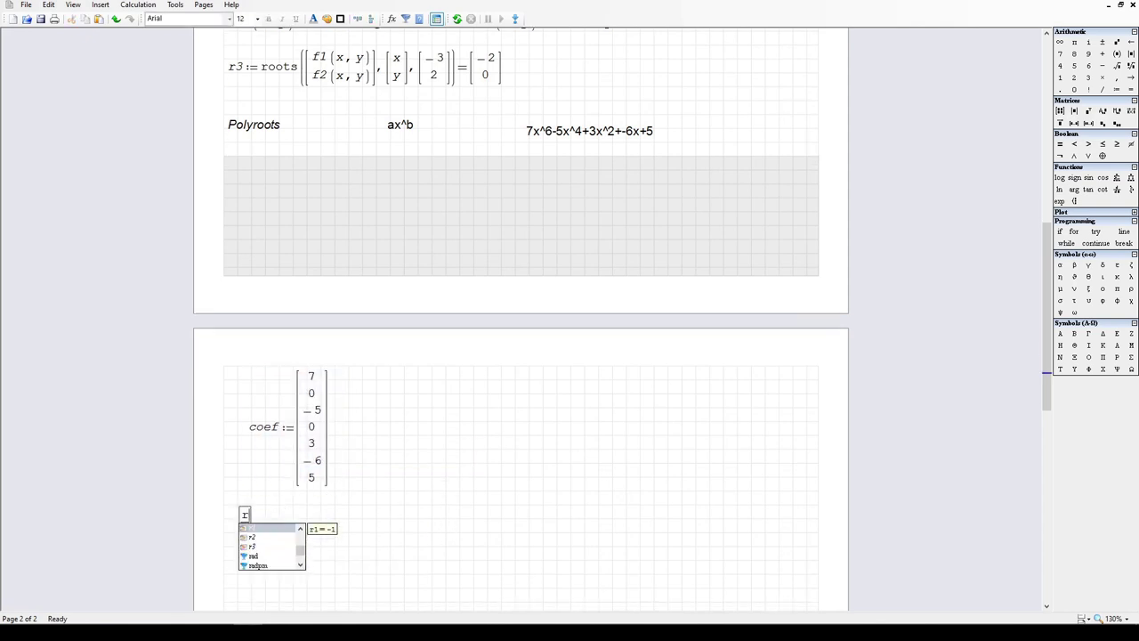
type("4:=")
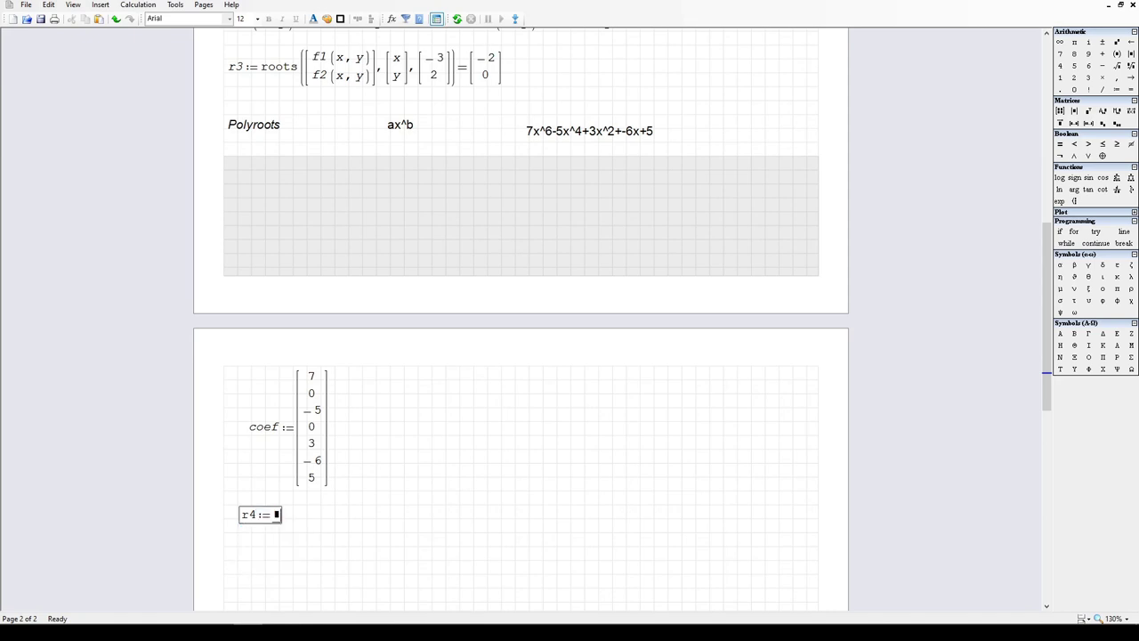
type("poly")
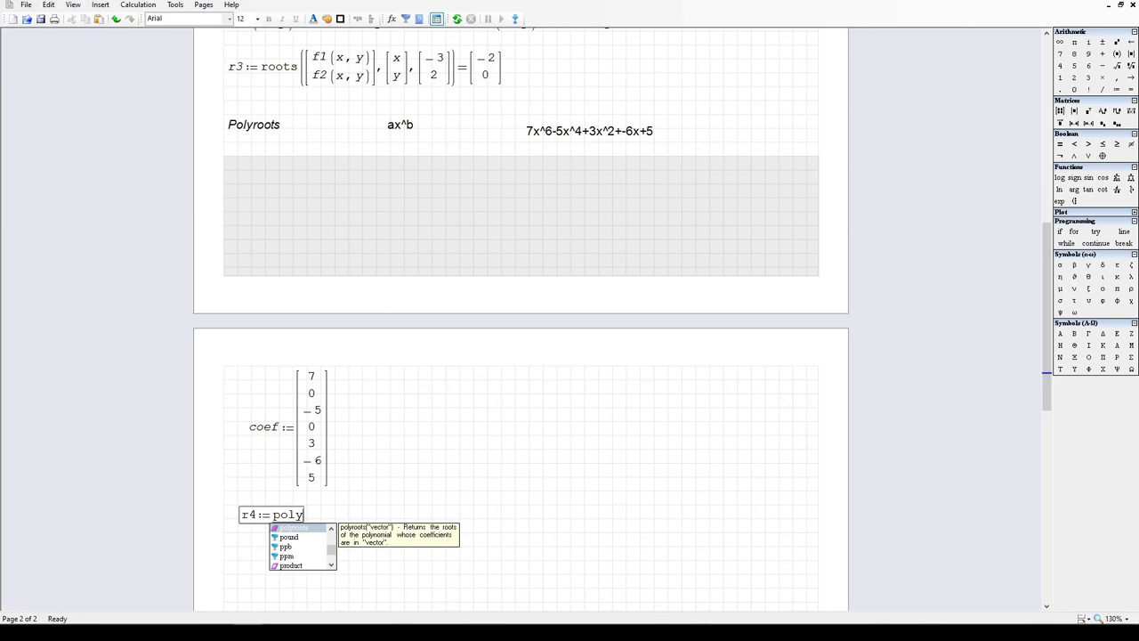
type("roots")
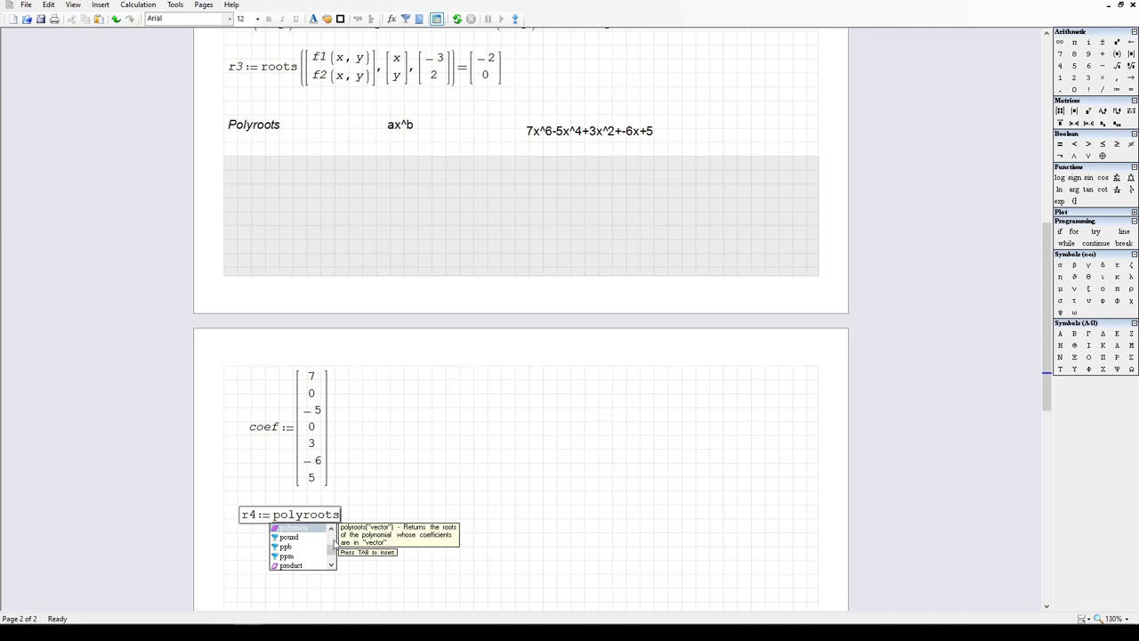
key("Tab")
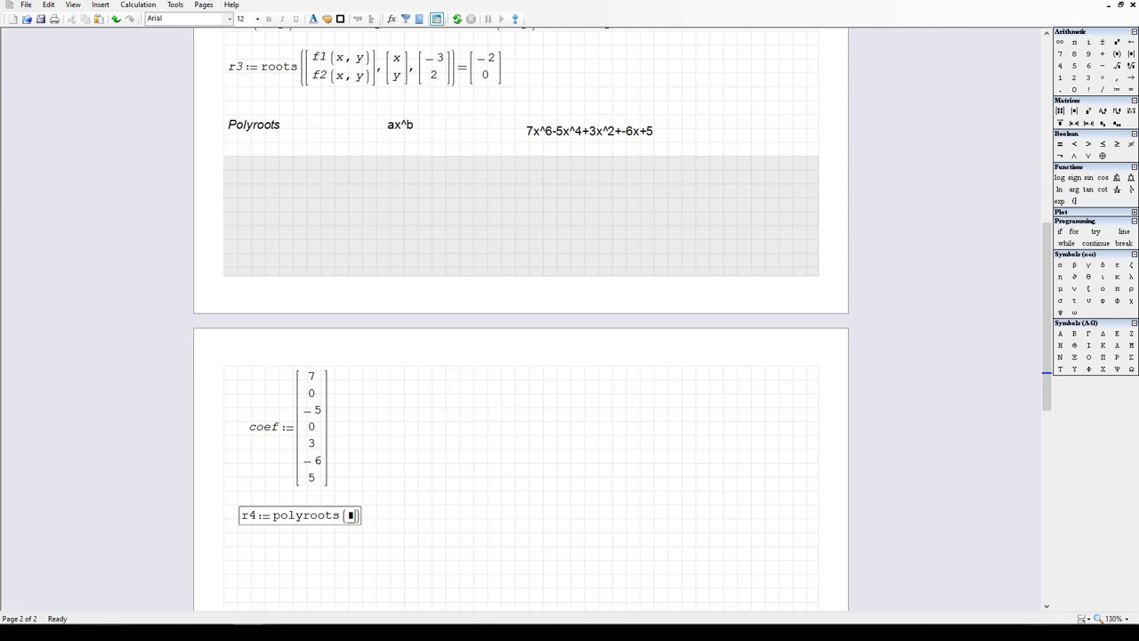
type("coef")
key("Escape")
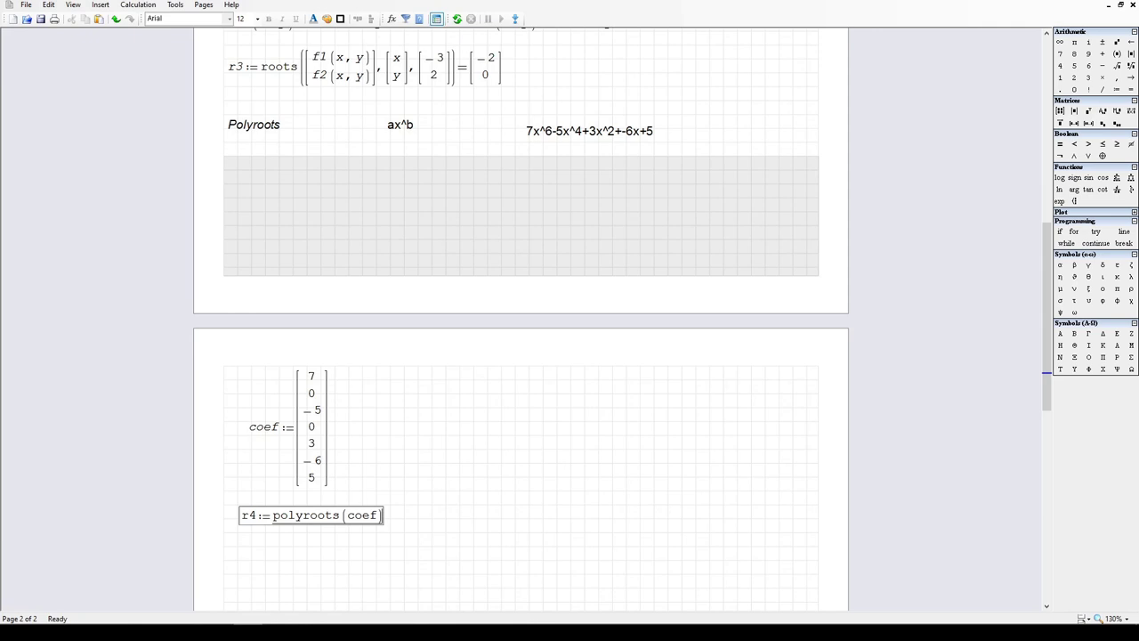
type("=")
Step: Move the evaluated r4 equation up closer to the coef vector
scroll(429, 427, "down", 2)
left_click(719, 574)
left_click_drag(719, 575, 522, 512)
left_click(573, 563)
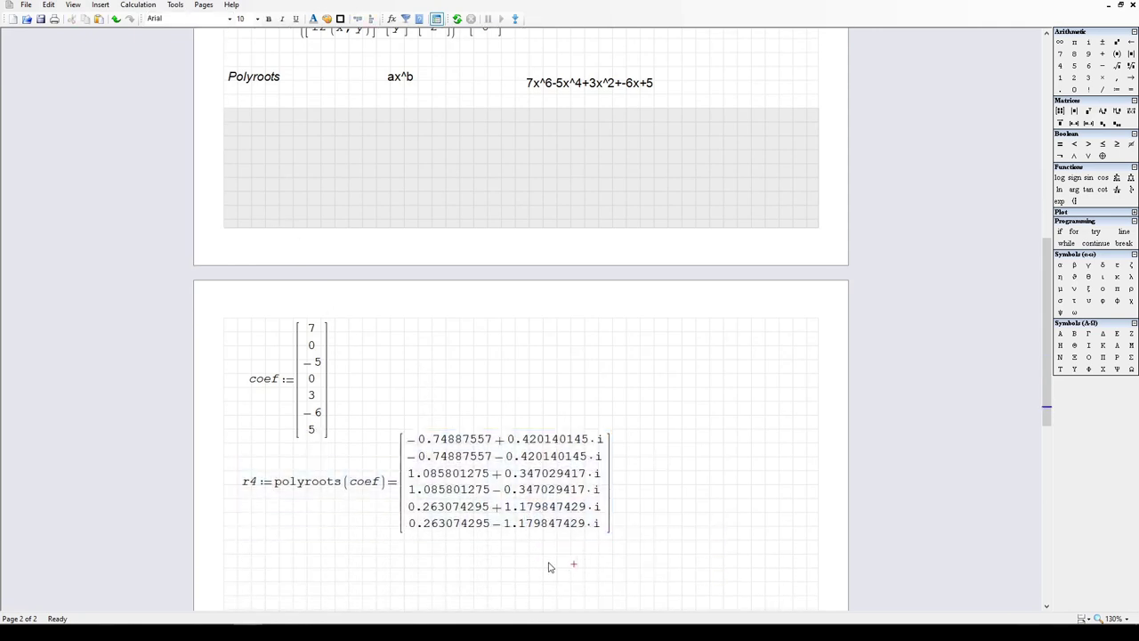
scroll(310, 525, "down", 2)
scroll(311, 498, "up", 7)
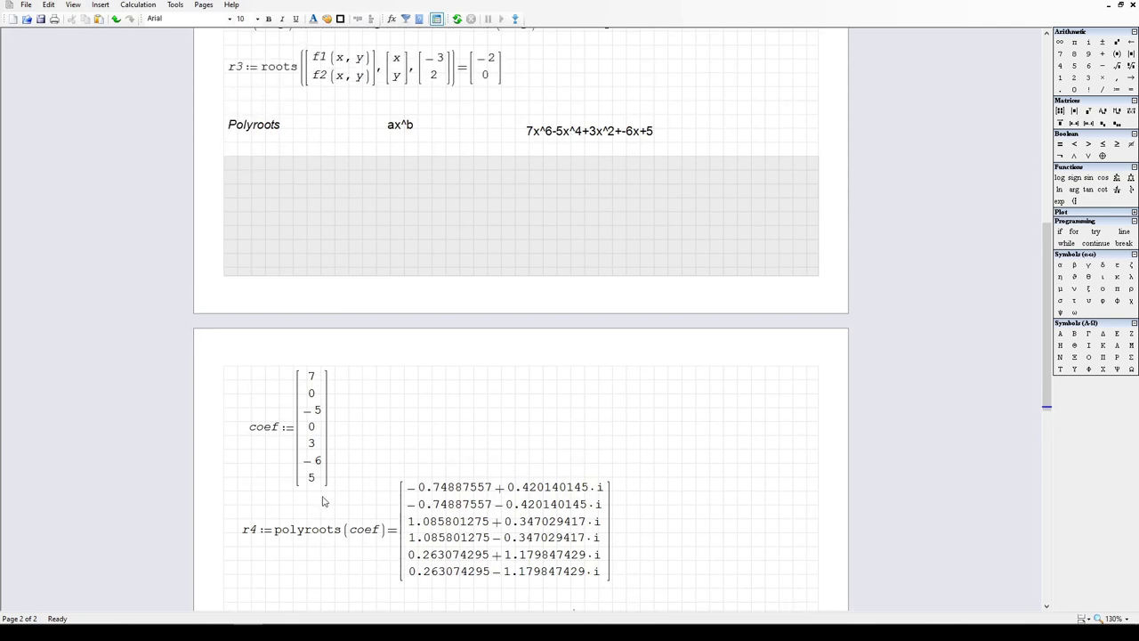
scroll(427, 529, "down", 4)
mouse_move(611, 501)
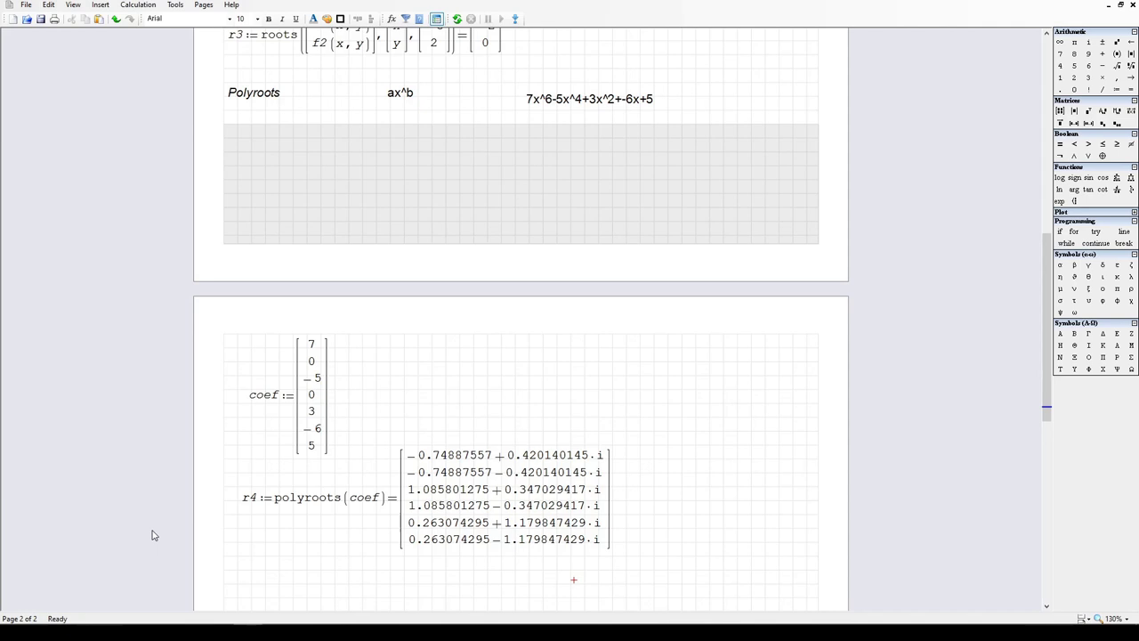
scroll(437, 172, "up", 2)
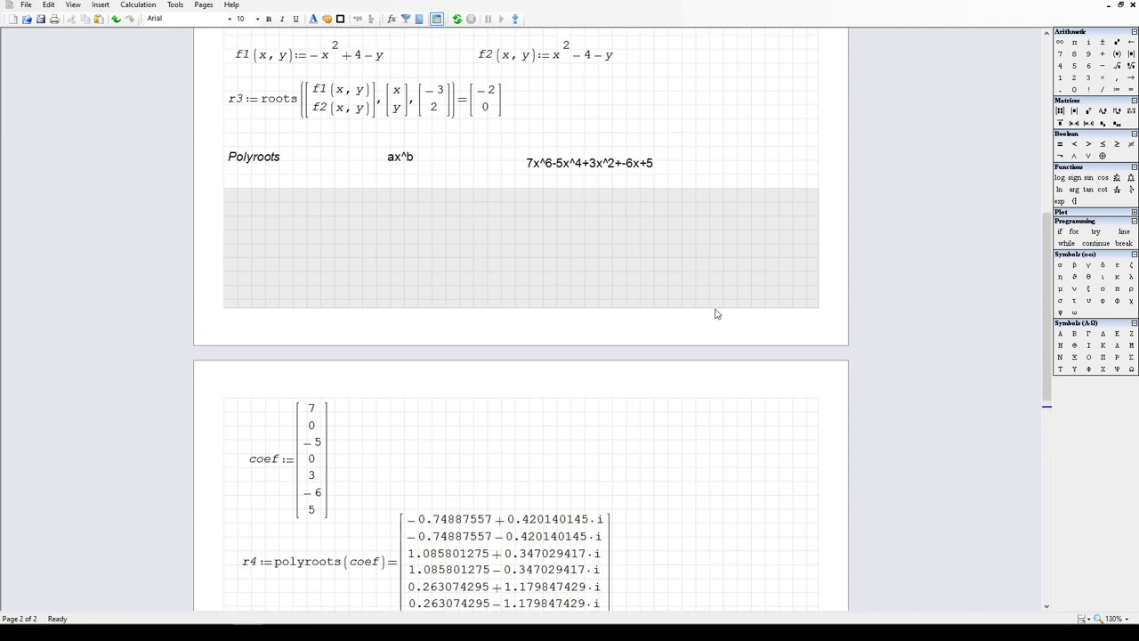
Step: Compare the polyroots result on the second page with the solve and roots examples and the source polynomial on the first page
scroll(717, 313, "down", 4)
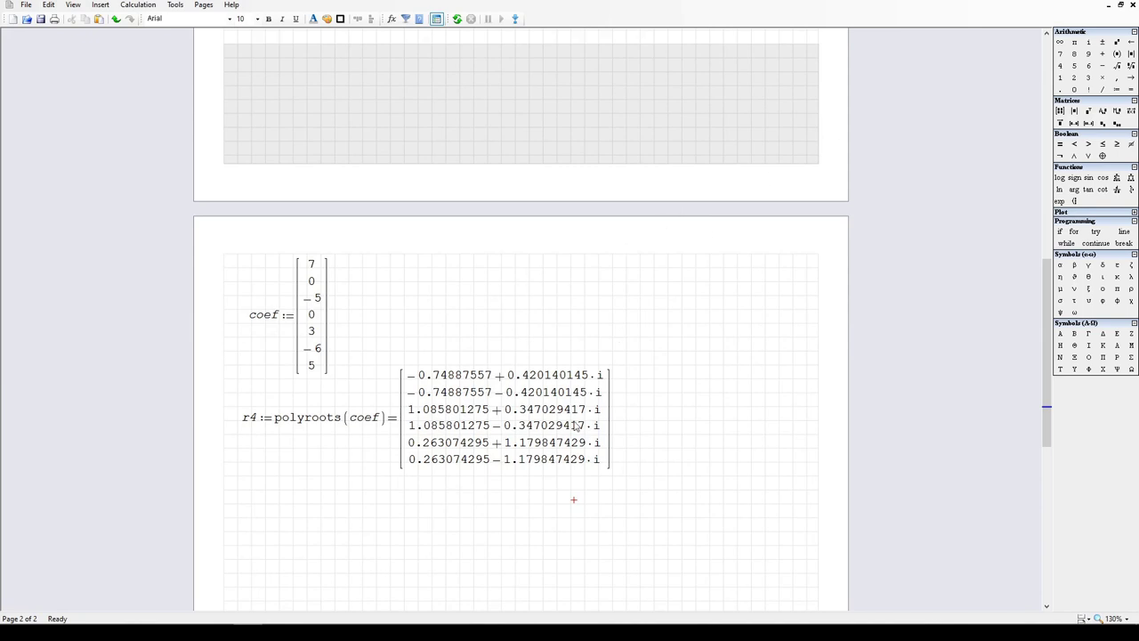
mouse_move(445, 409)
scroll(536, 299, "up", 3)
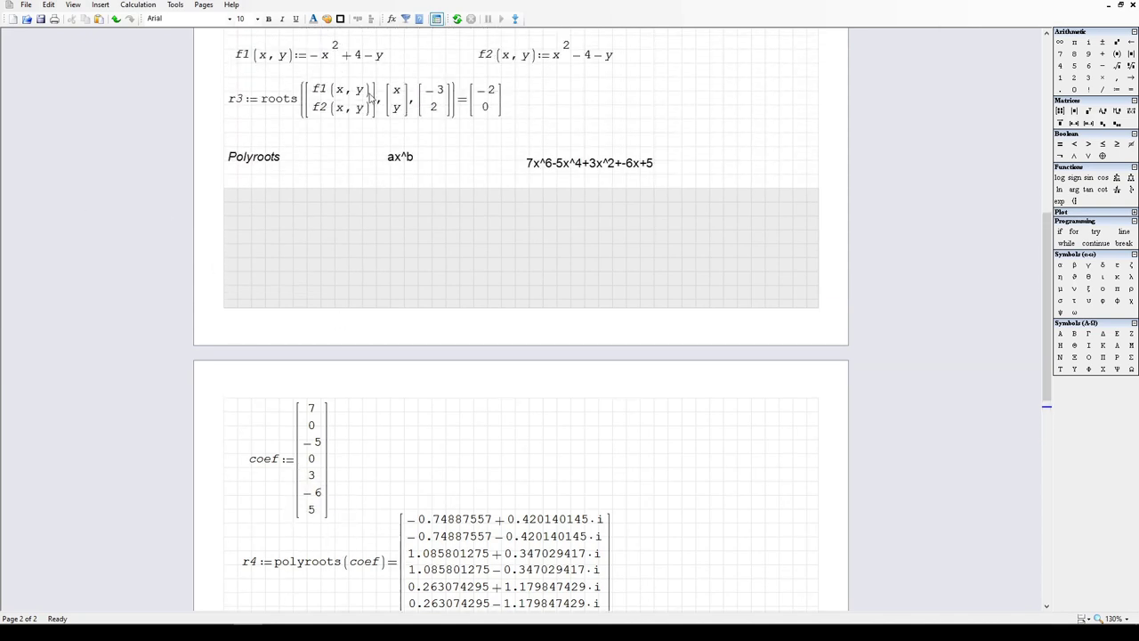
scroll(534, 498, "down", 2)
scroll(656, 391, "up", 3)
scroll(636, 365, "down", 2)
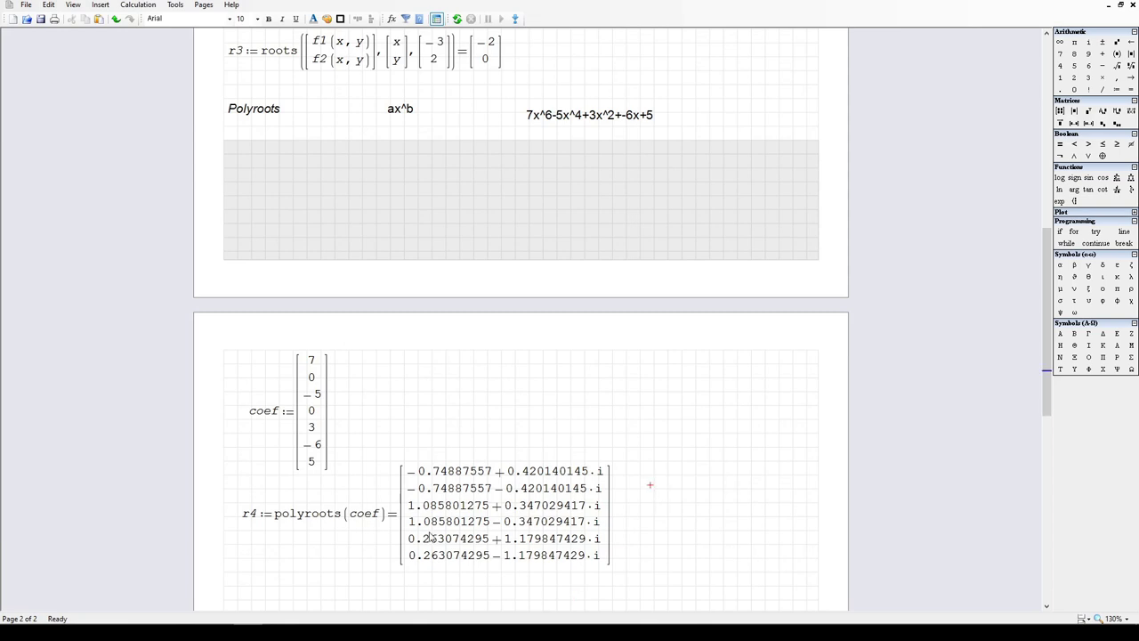
scroll(289, 532, "down", 1)
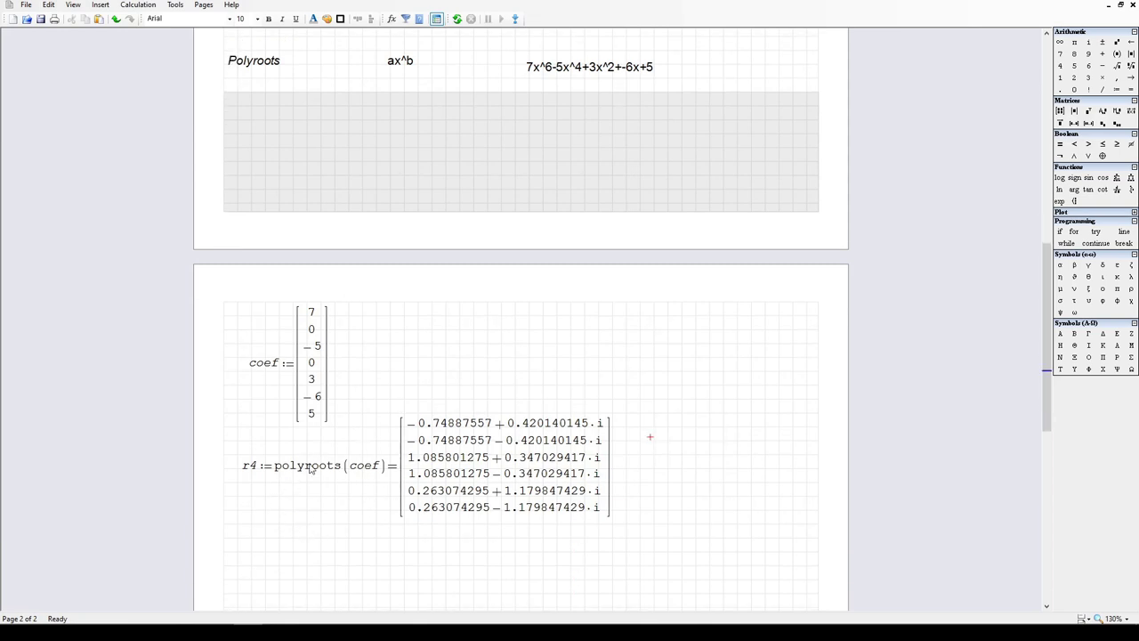
scroll(481, 486, "up", 4)
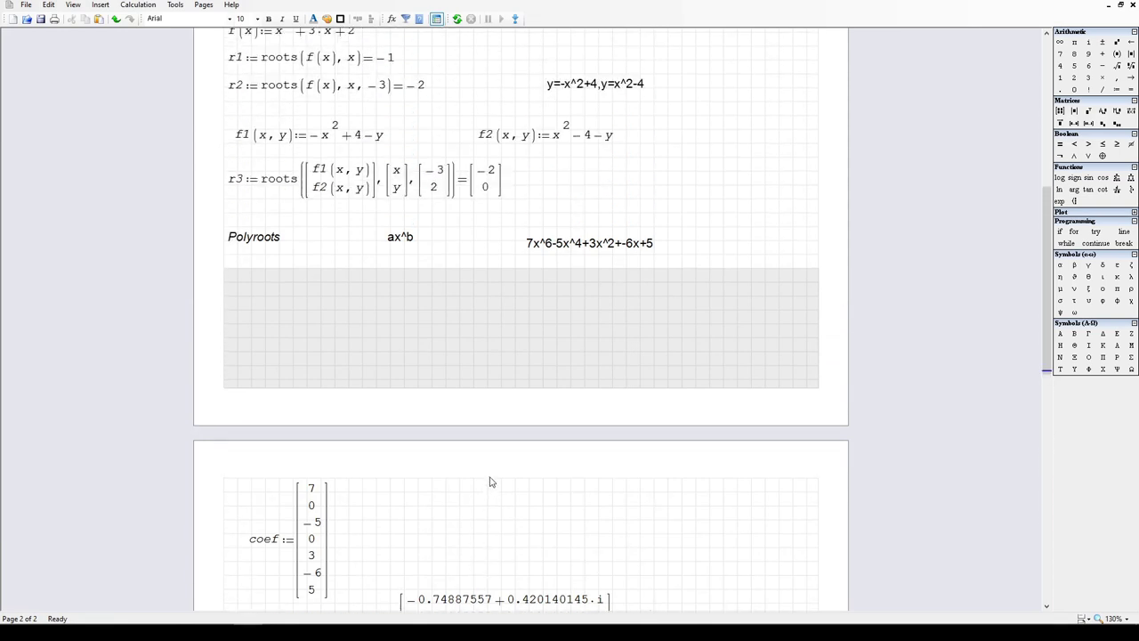
scroll(490, 160, "up", 4)
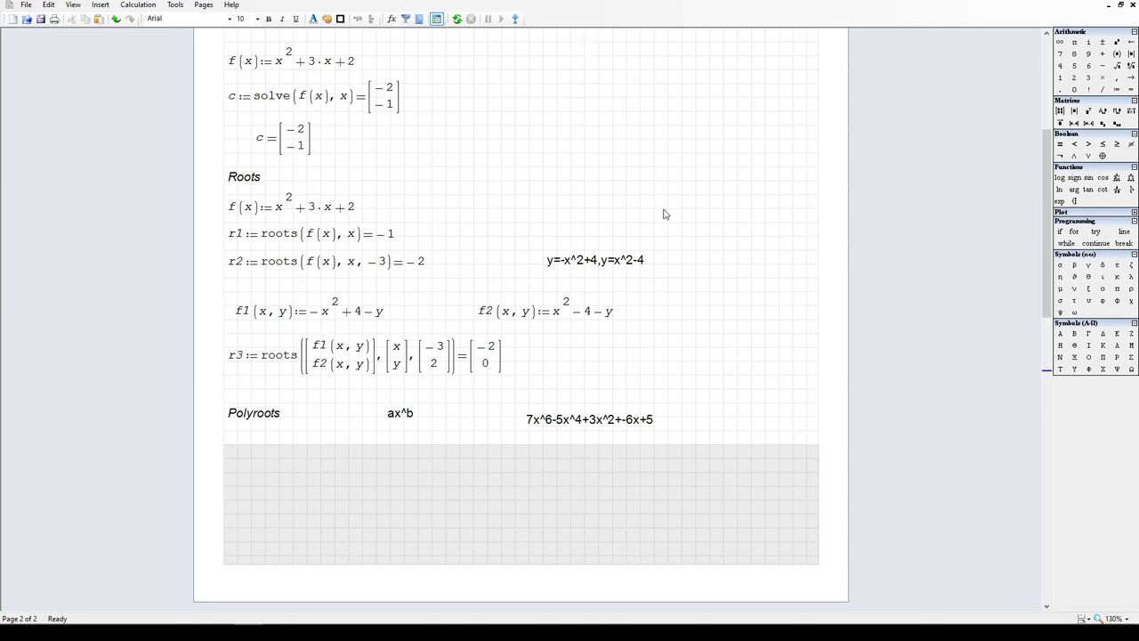
scroll(531, 397, "down", 2)
scroll(531, 397, "down", 4)
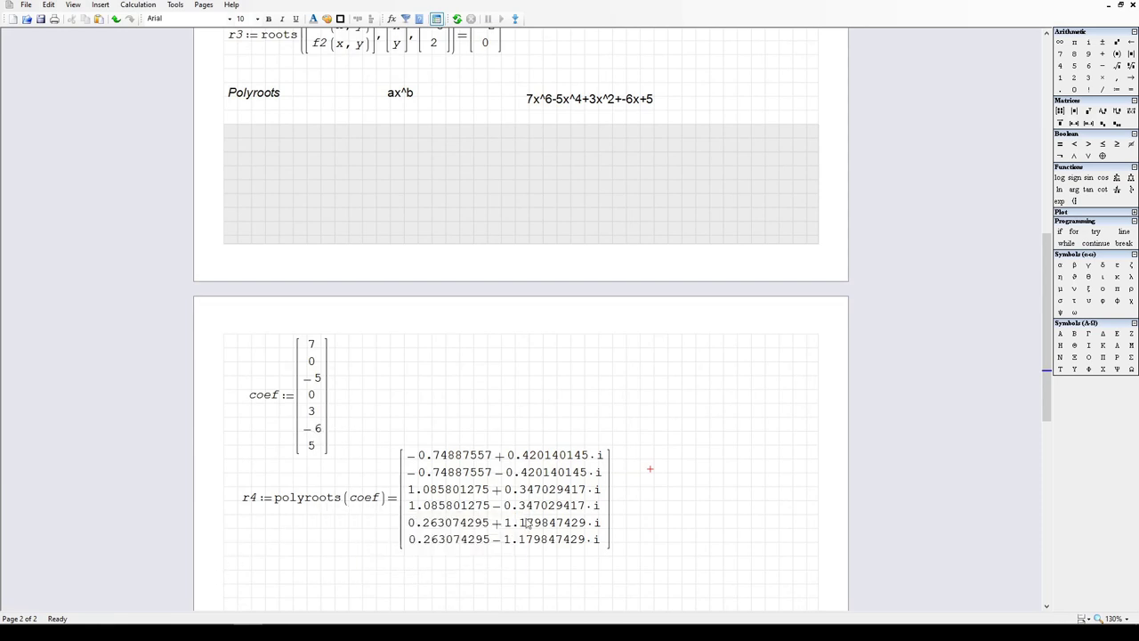
scroll(685, 293, "up", 6)
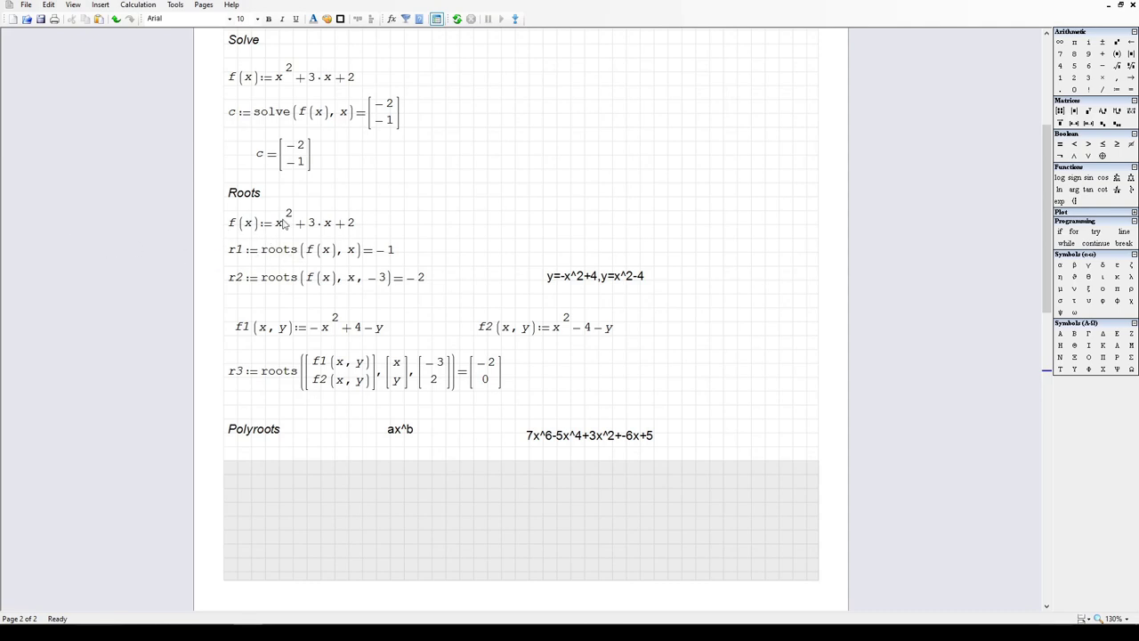
scroll(381, 339, "down", 1)
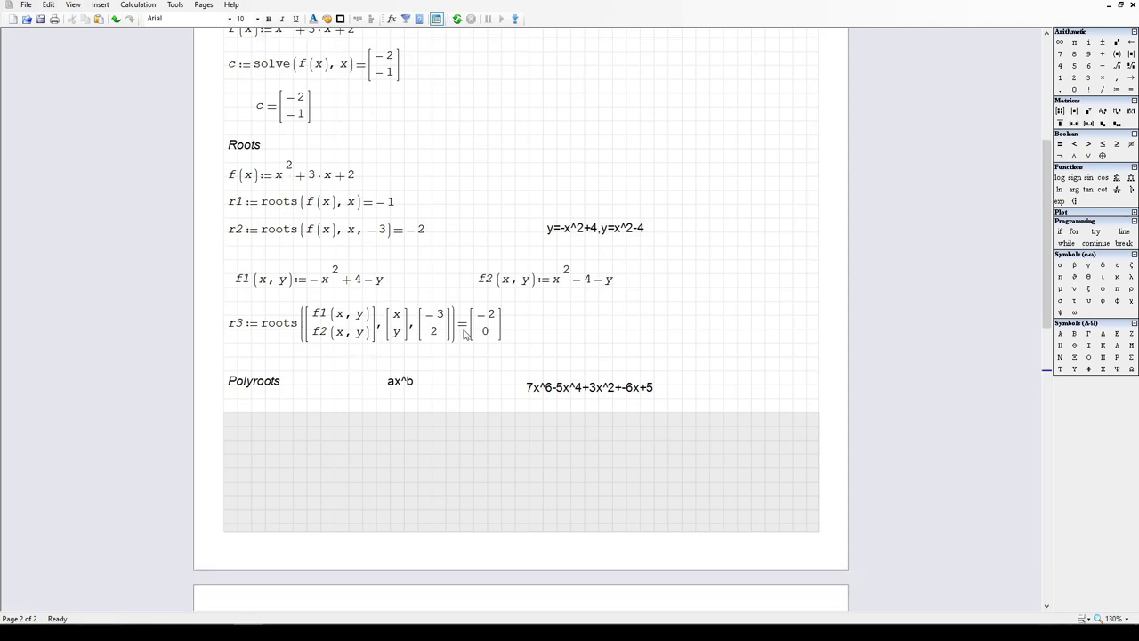
scroll(481, 371, "down", 3)
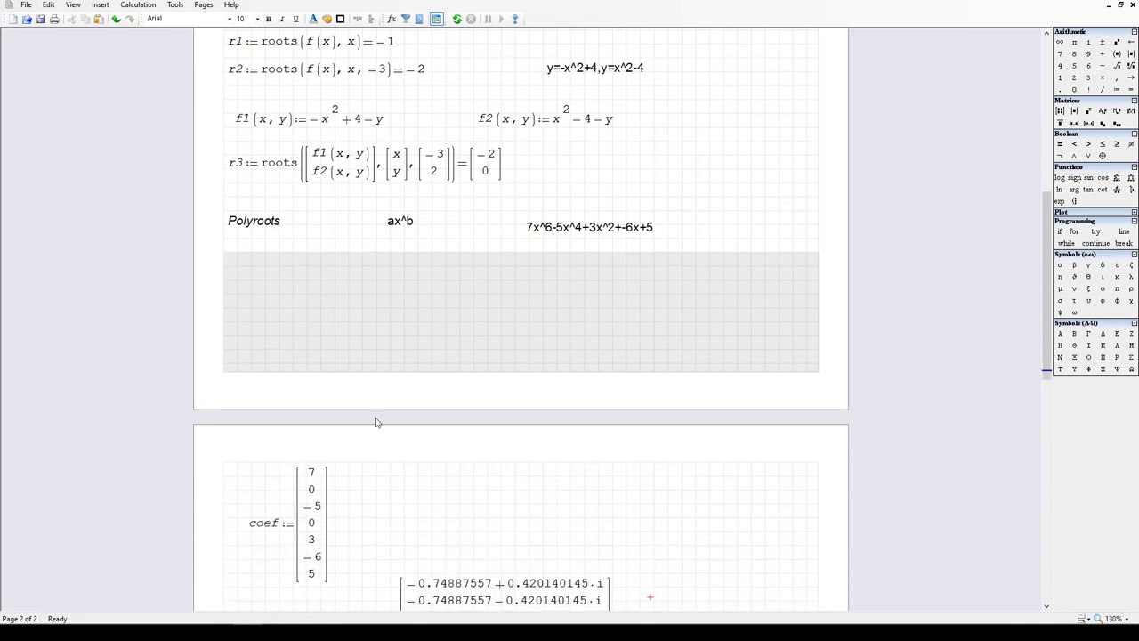
scroll(374, 422, "down", 3)
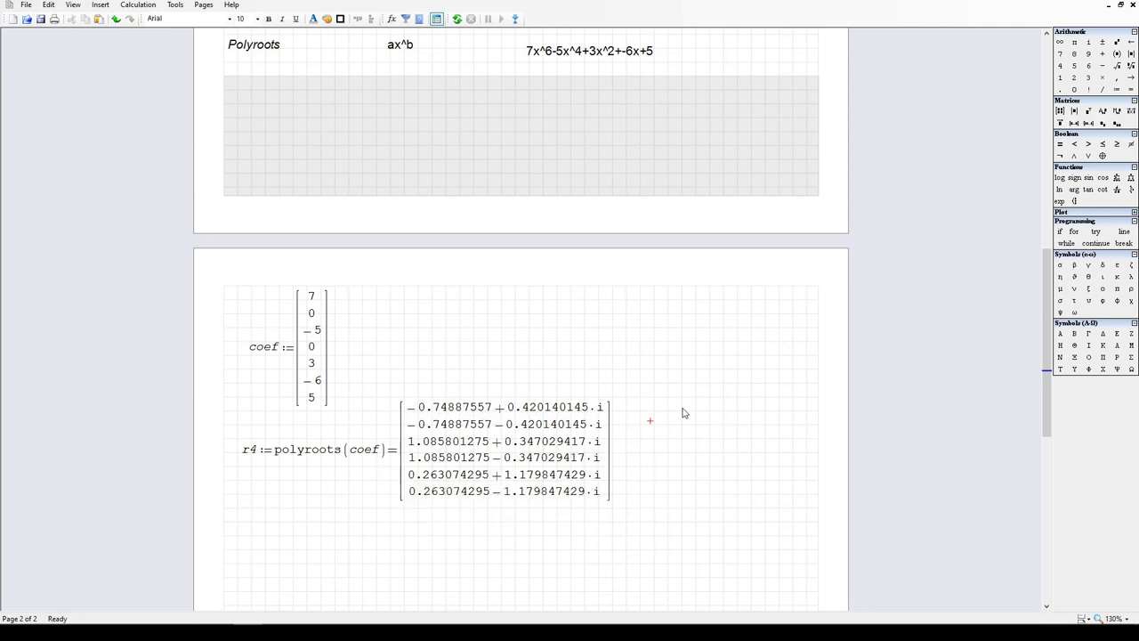
Step: Nudge the evaluated r4 equation further up so its definition sits directly beneath the coef vector
mouse_move(580, 457)
left_click_drag(694, 453, 691, 448)
key("Up")
left_click(267, 492)
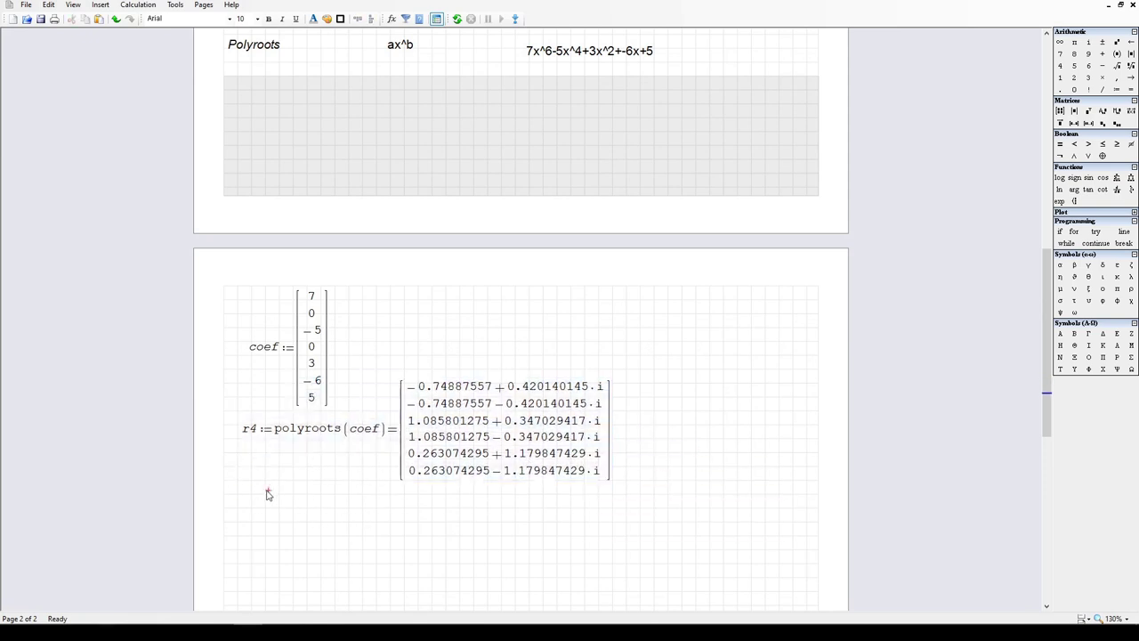
Step: Review the Solve, Roots and Polyroots sections across both worksheet pages
scroll(481, 473, "down", 2)
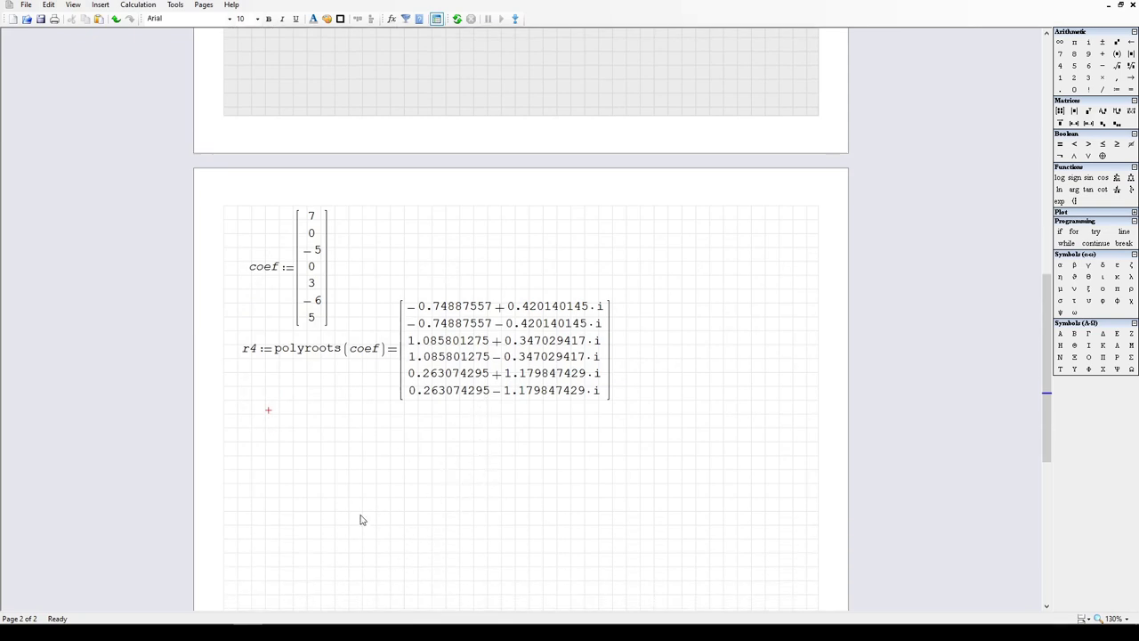
scroll(331, 523, "up", 3)
scroll(325, 525, "up", 1)
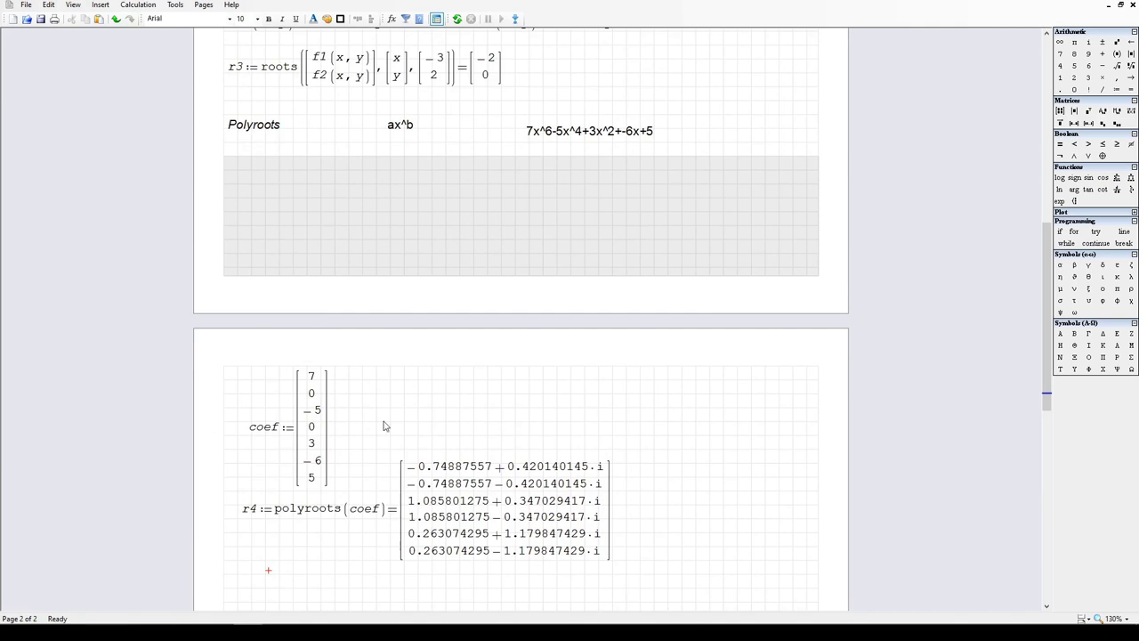
scroll(505, 612, "up", 1)
scroll(333, 409, "up", 9)
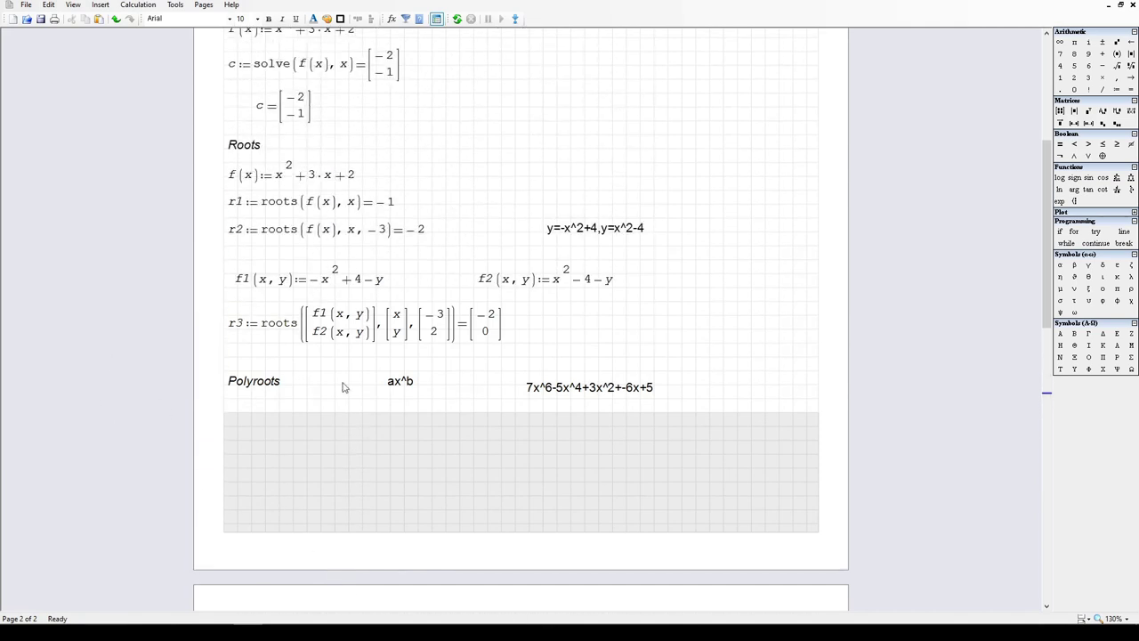
scroll(437, 483, "down", 9)
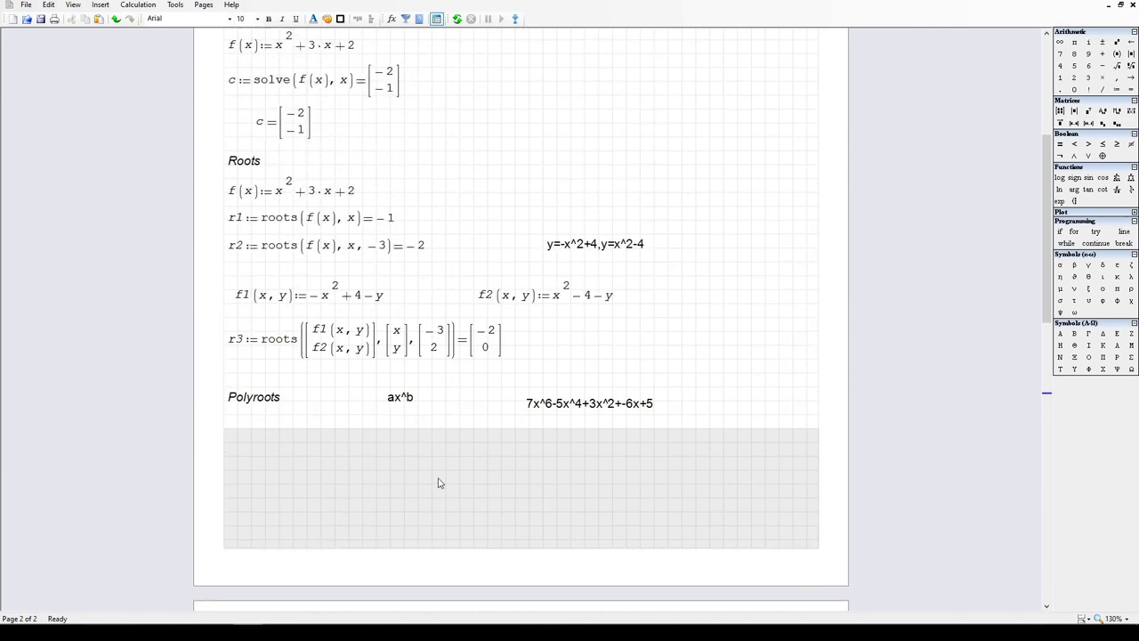
scroll(454, 423, "down", 2)
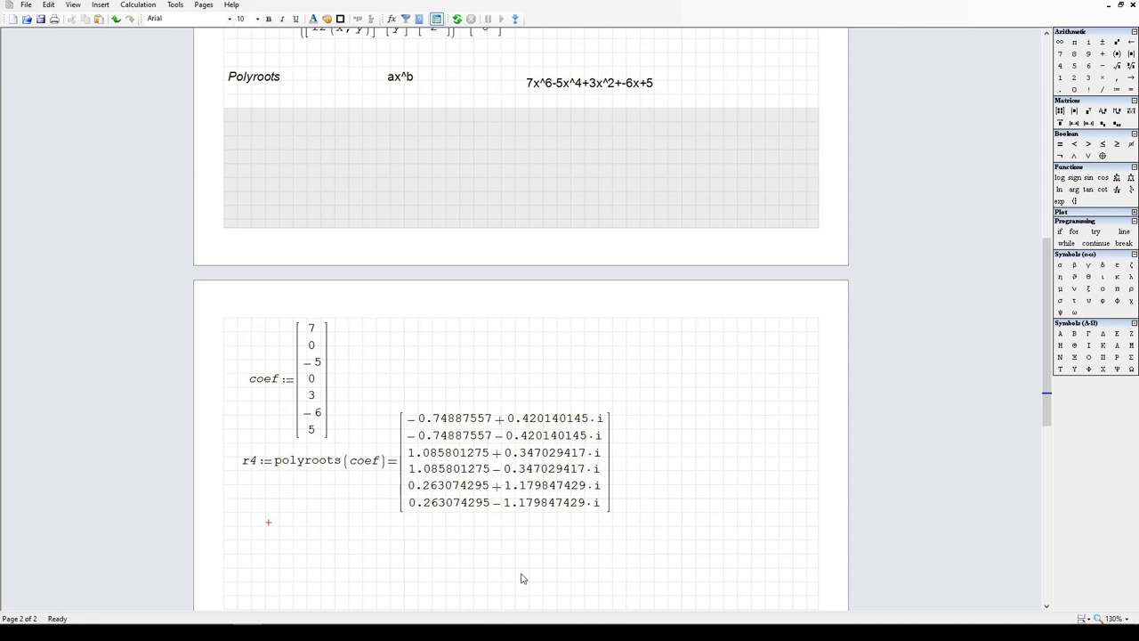
Step: Place the insertion point in the blank area below the r4 equation, near the page margin
left_click(264, 532)
scroll(260, 541, "down", 2)
scroll(259, 545, "down", 1)
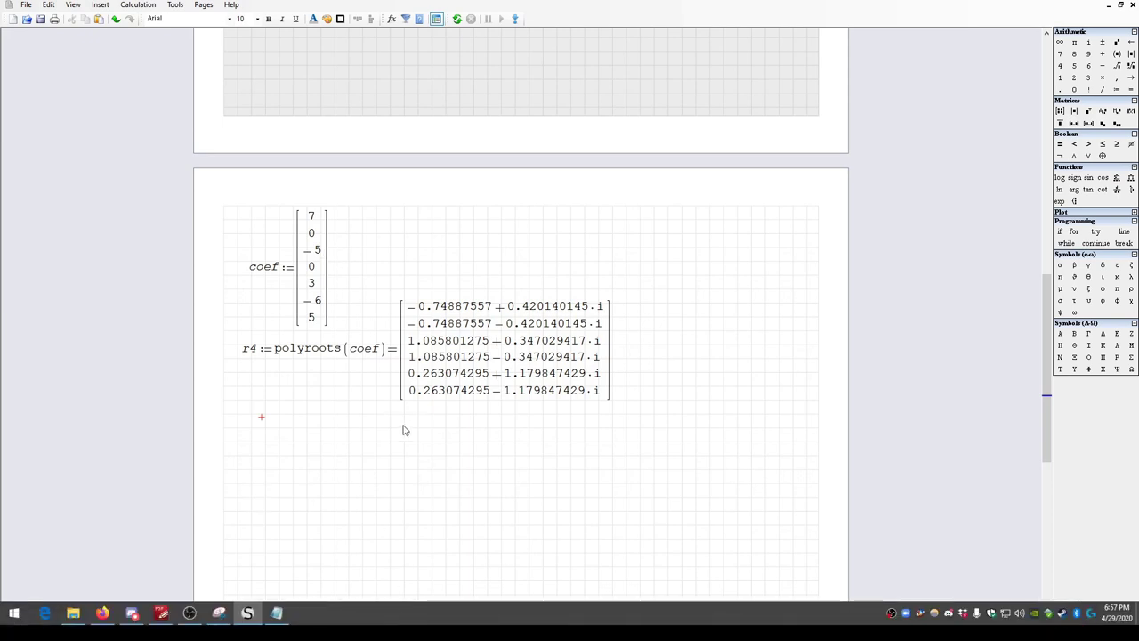
scroll(404, 431, "down", 1)
left_click(241, 364)
left_click(253, 392)
scroll(379, 402, "down", 1)
scroll(384, 399, "down", 1)
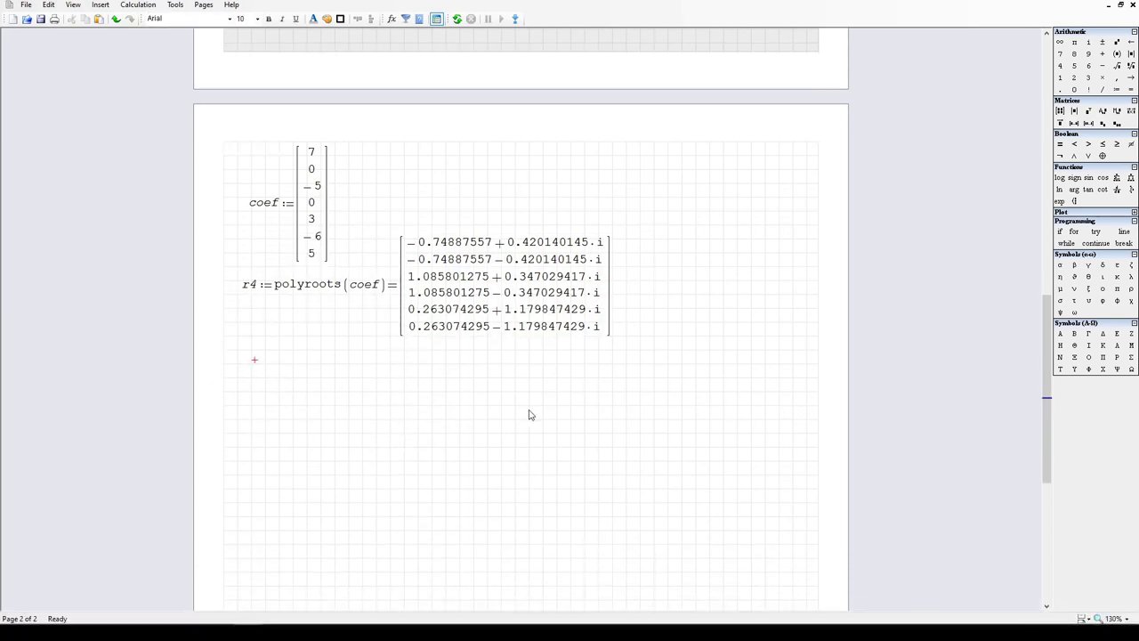